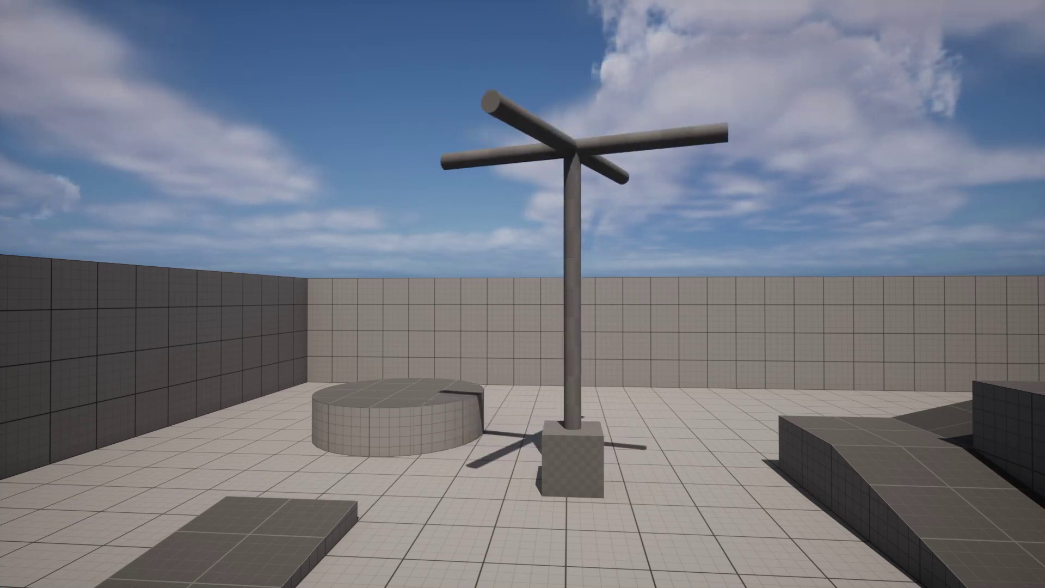
End the play test and start a 100 × 100 × 100 box in Modeling Mode
key(Escape)
click(95, 44)
click(91, 104)
click(27, 89)
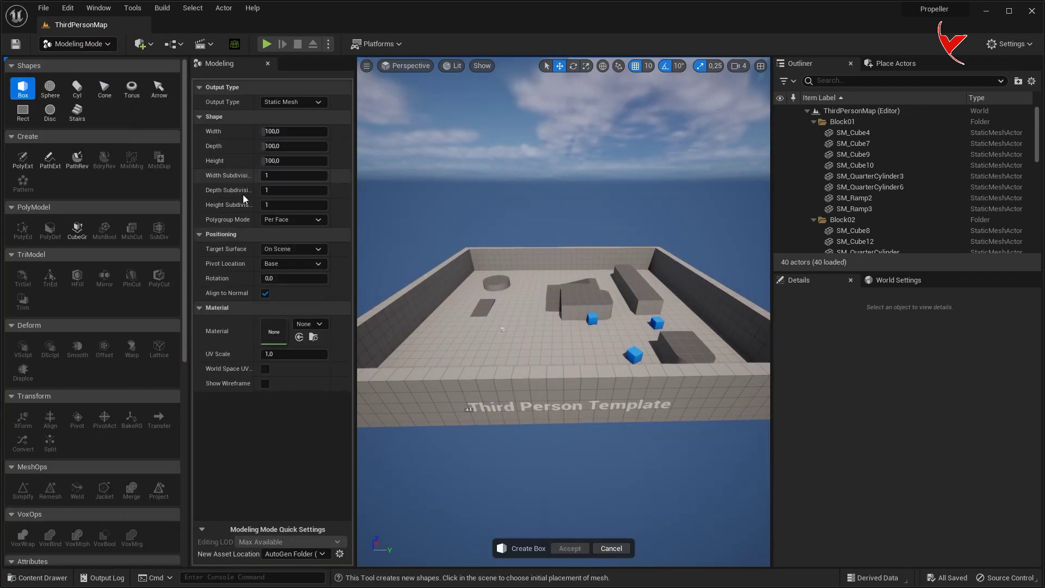
Place the box at 750, 1190, 0, frame it, and lower the camera speed
click(509, 344)
click(570, 548)
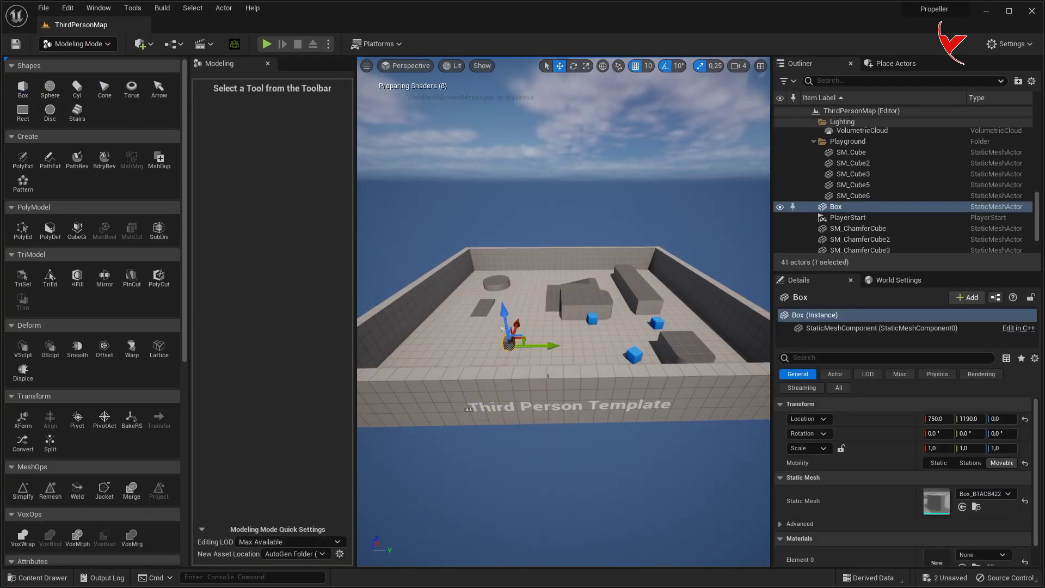
key(f)
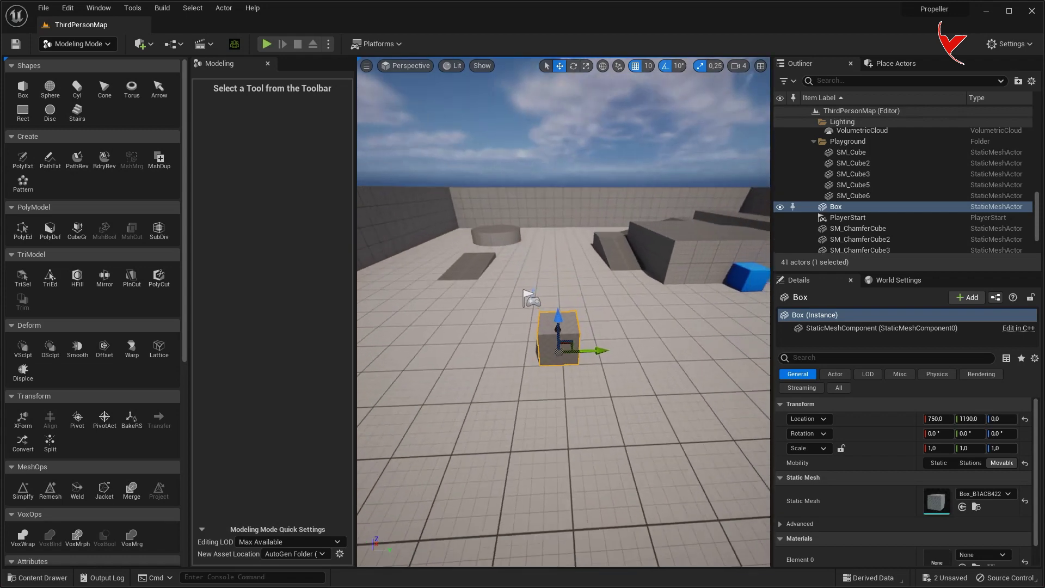
click(738, 66)
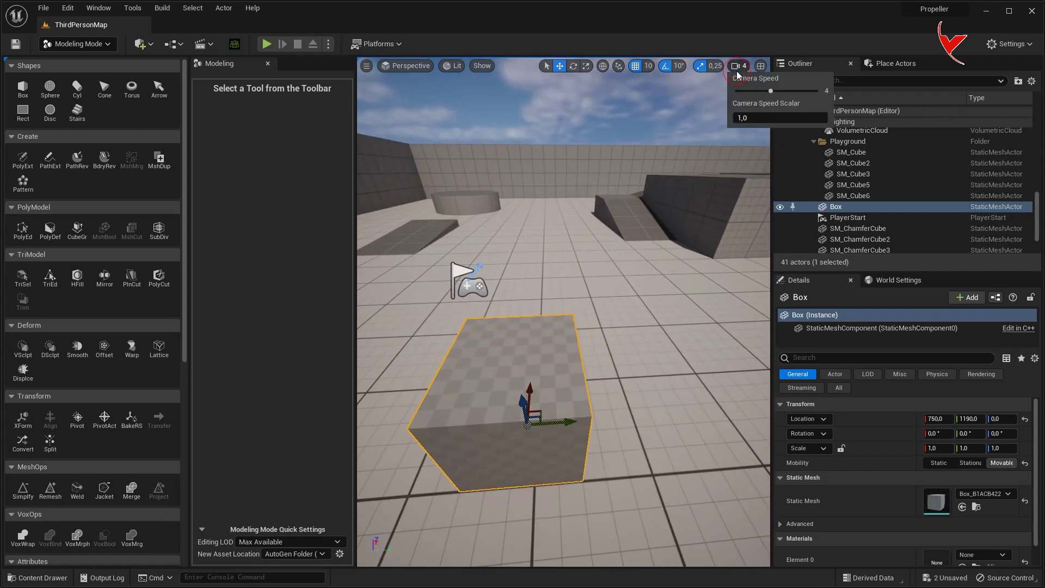
click(77, 87)
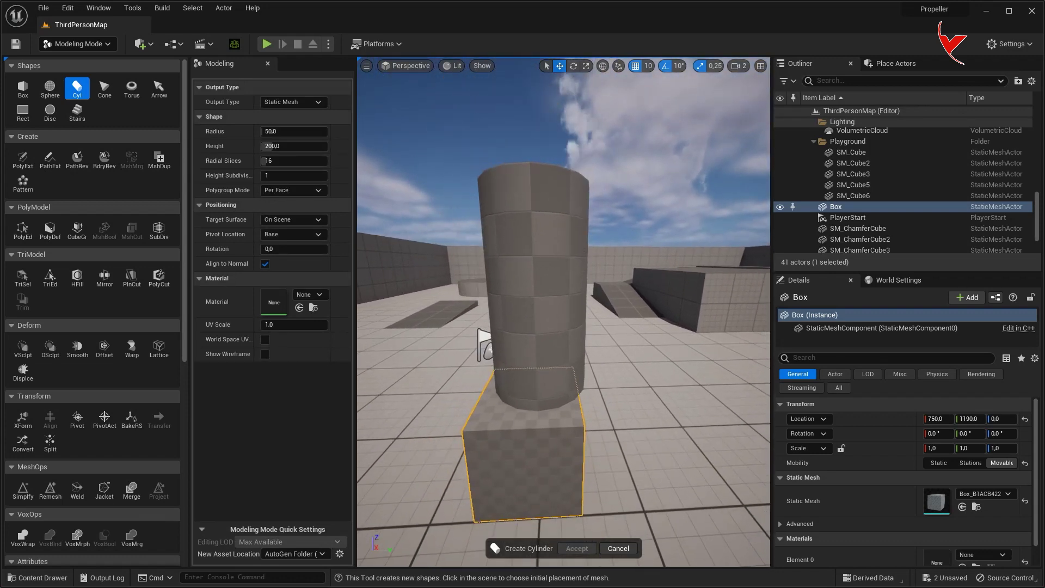
Add a cylinder with radius 15, height 500 and 28 radial slices on top of the box
click(289, 134)
text(500)
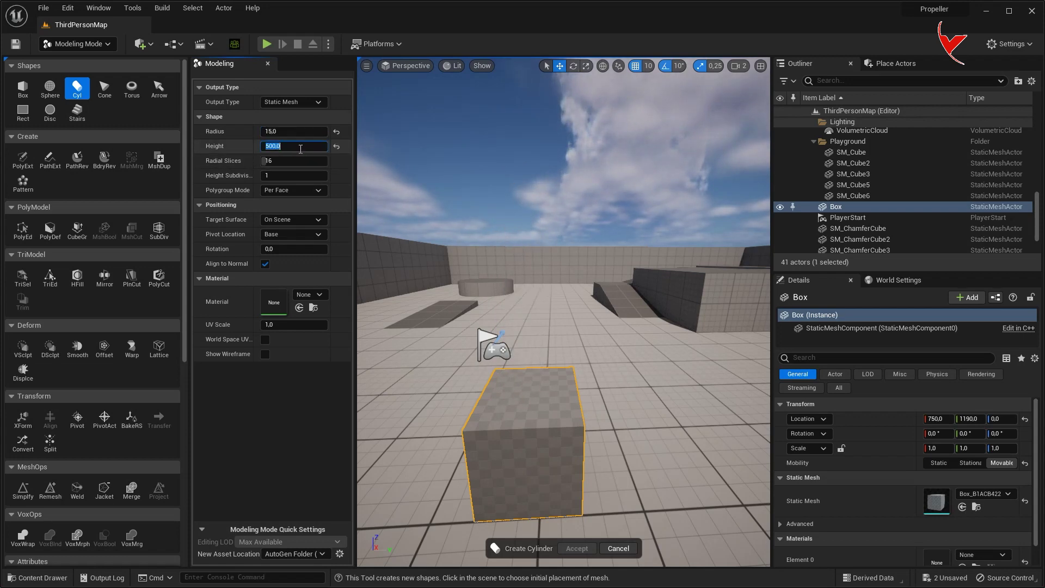
key(Return)
scroll(544, 362, down, 3)
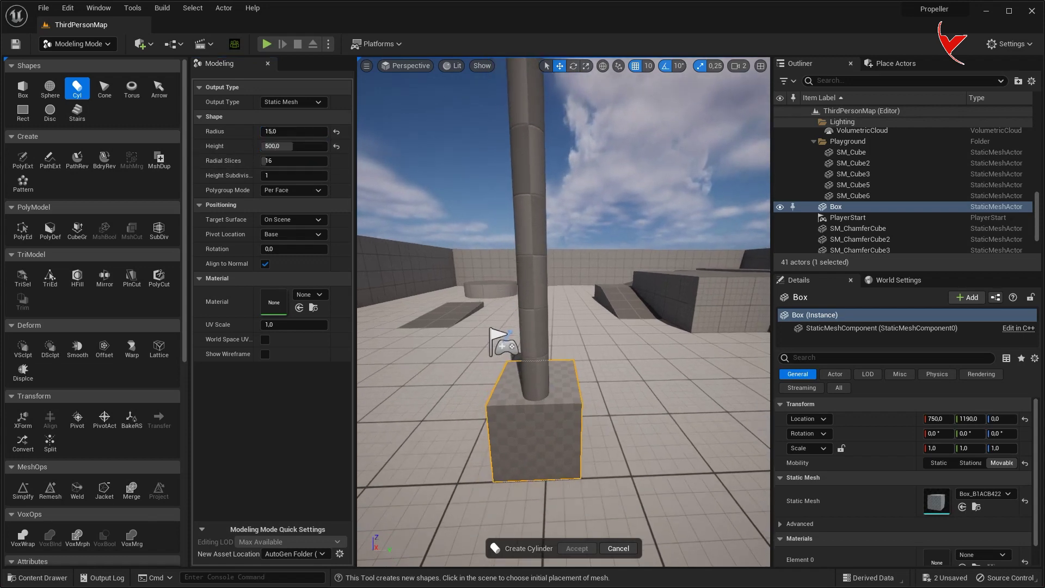
scroll(545, 362, down, 2)
text(25)
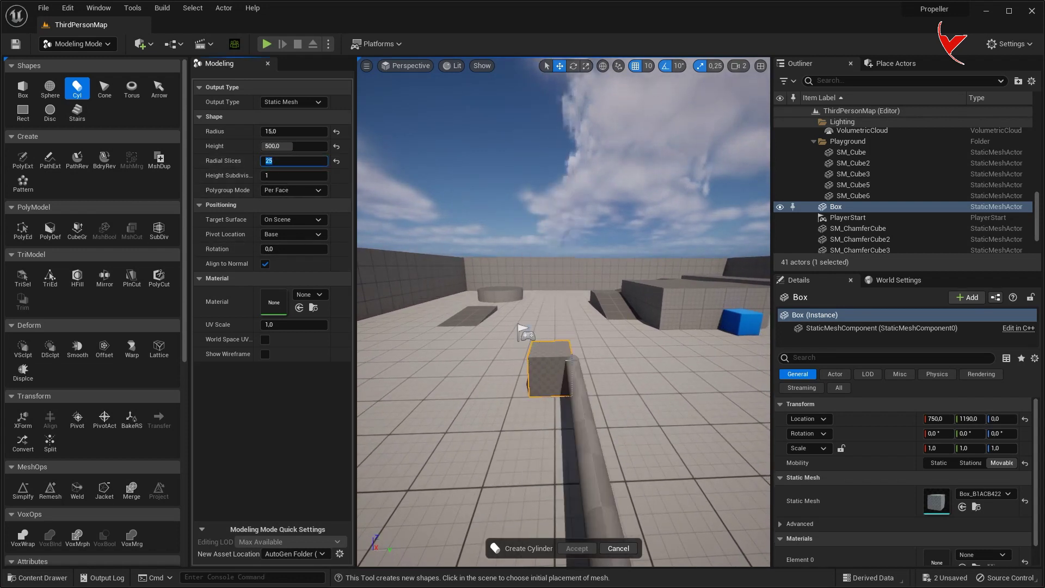
click(556, 361)
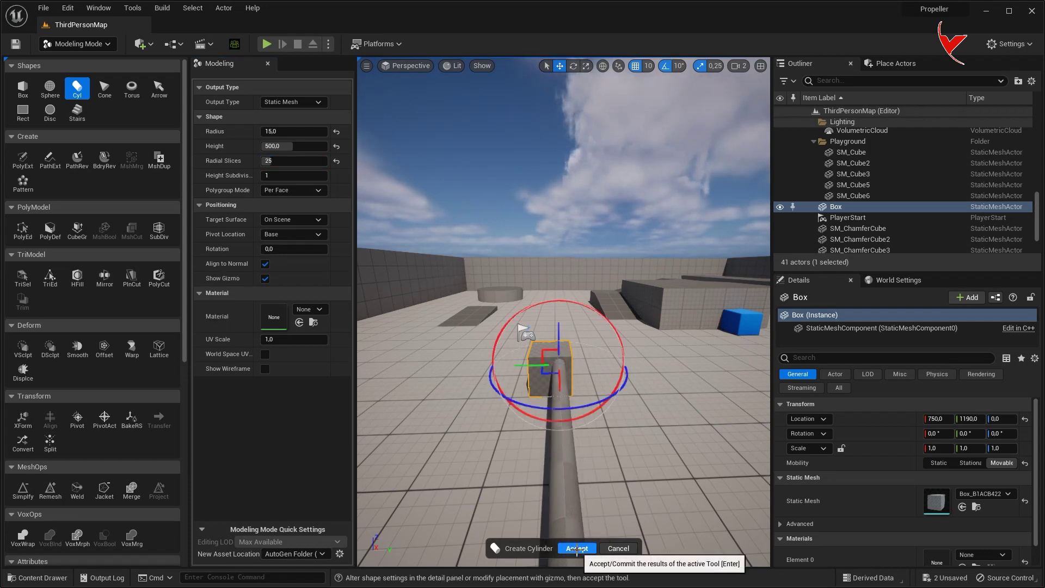
click(576, 548)
drag(554, 327, 554, 255)
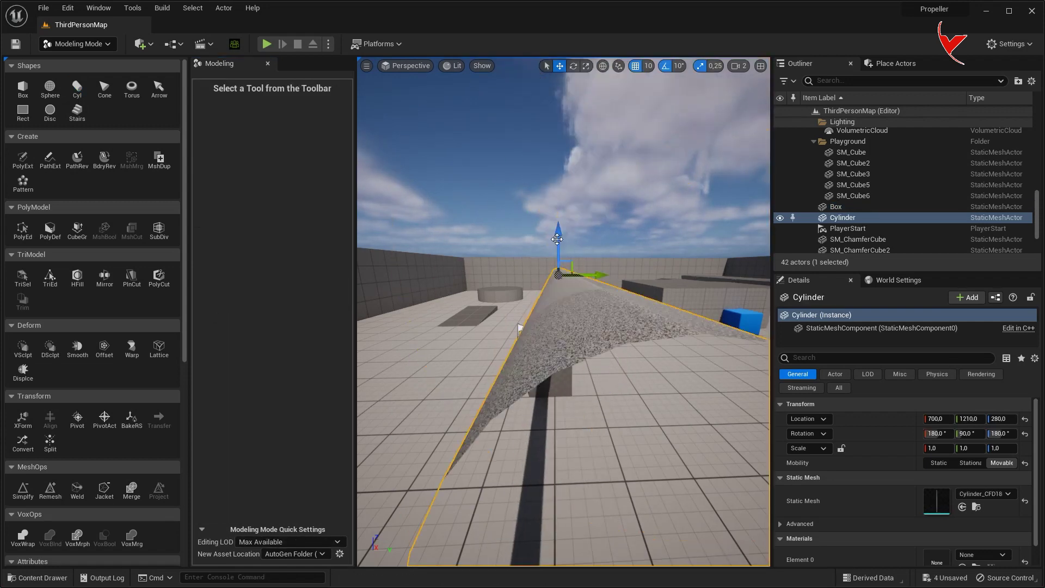
Lift the cylinder to height 280 and centre its pivot
mouse_move(553, 256)
right_down()
mouse_move(490, 244)
mouse_move(490, 255)
right_up()
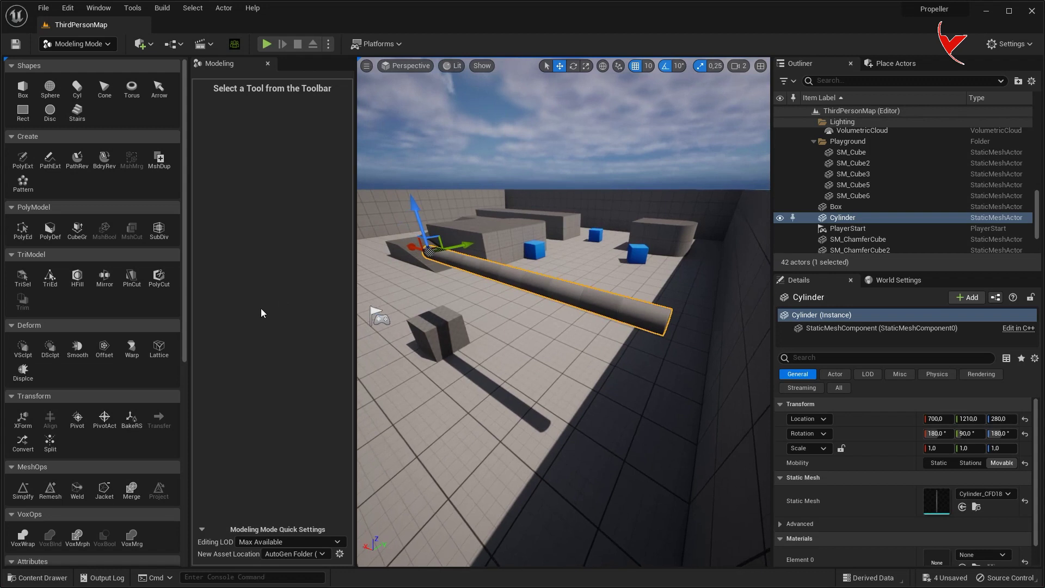
scroll(98, 383, down, 1)
click(80, 402)
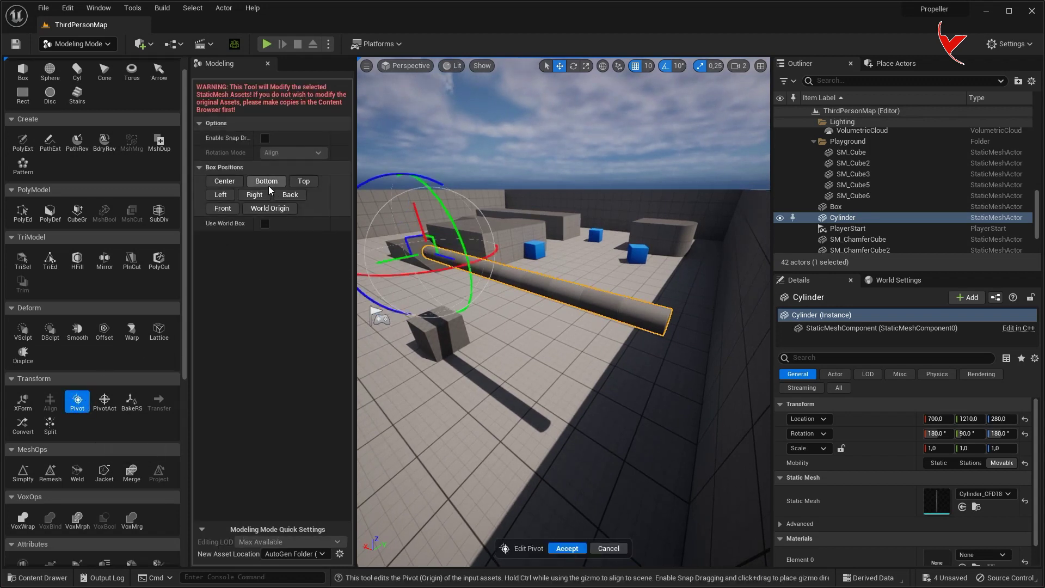
click(228, 182)
click(566, 548)
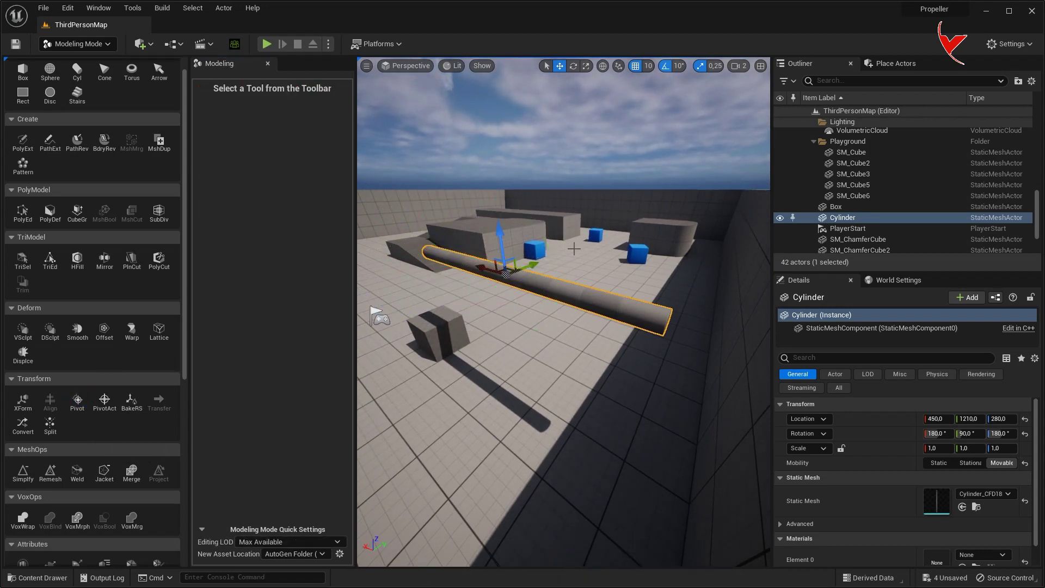
Duplicate the cylinder and rotate the copy so it crosses the original at right angles
right_click(804, 220)
mouse_move(892, 368)
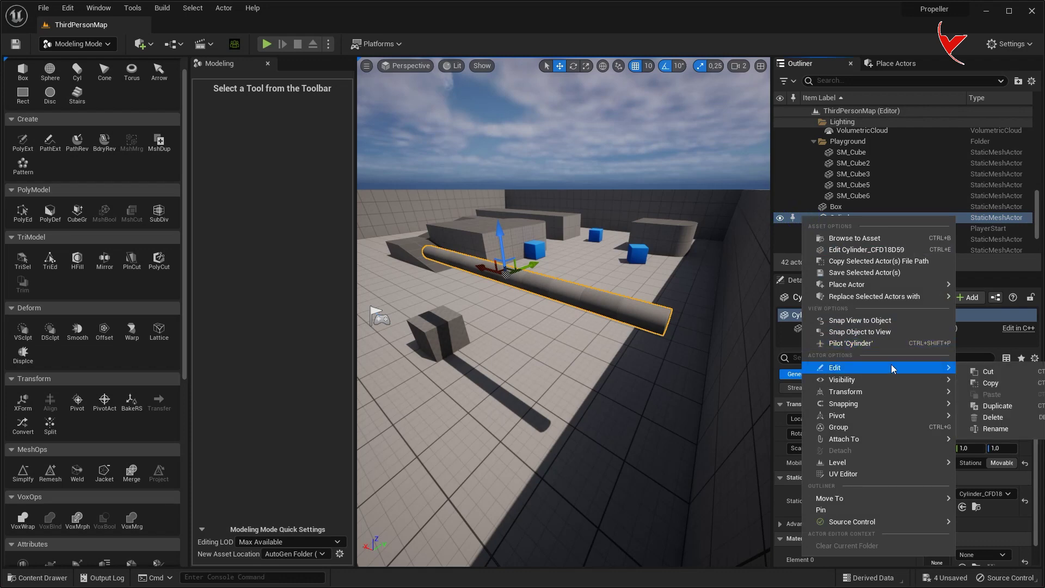
click(986, 407)
click(78, 43)
click(65, 62)
click(574, 66)
drag(247, 255, 240, 261)
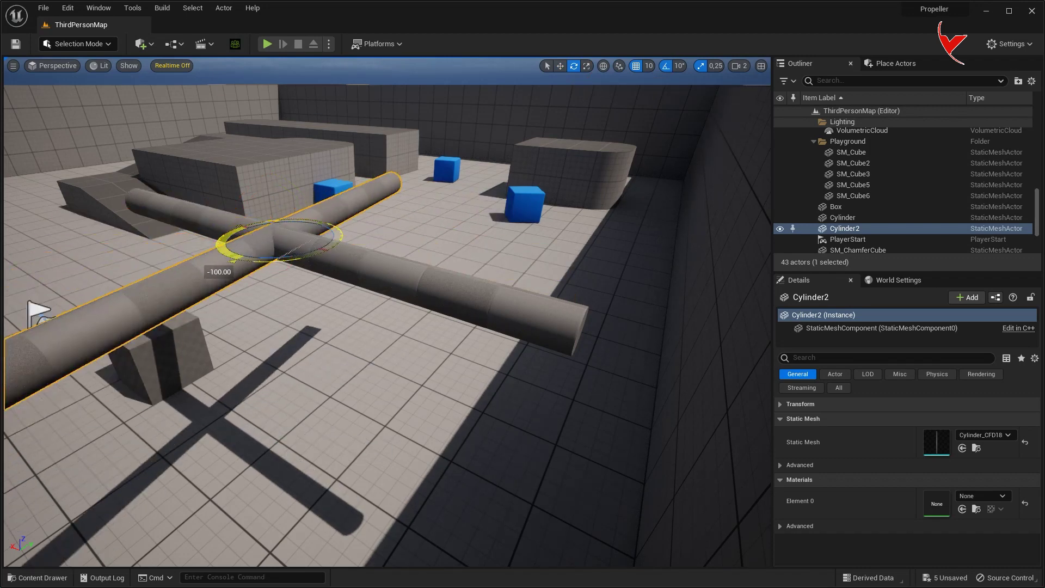
scroll(239, 261, down, 3)
Paste the copy's location onto the first cylinder so both sit at 460, 1220, 280, then select both
key(w)
click(791, 405)
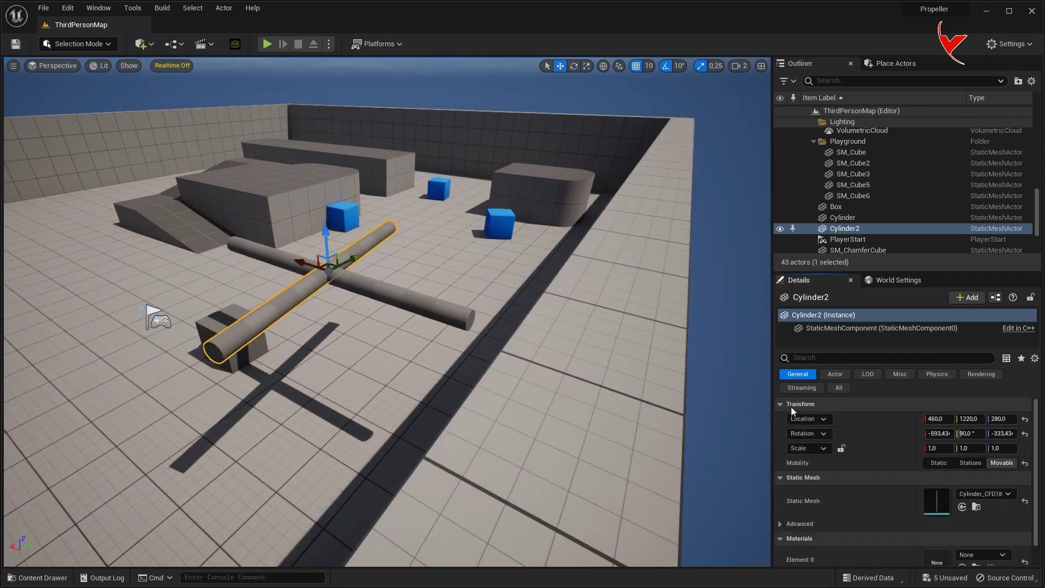
click(836, 432)
click(467, 314)
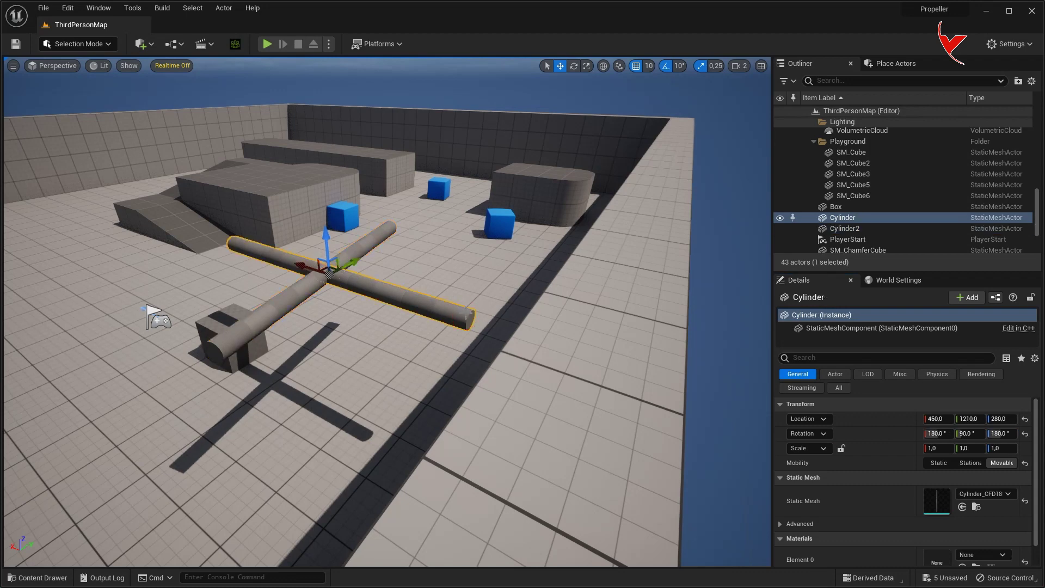
right_click(806, 424)
click(817, 436)
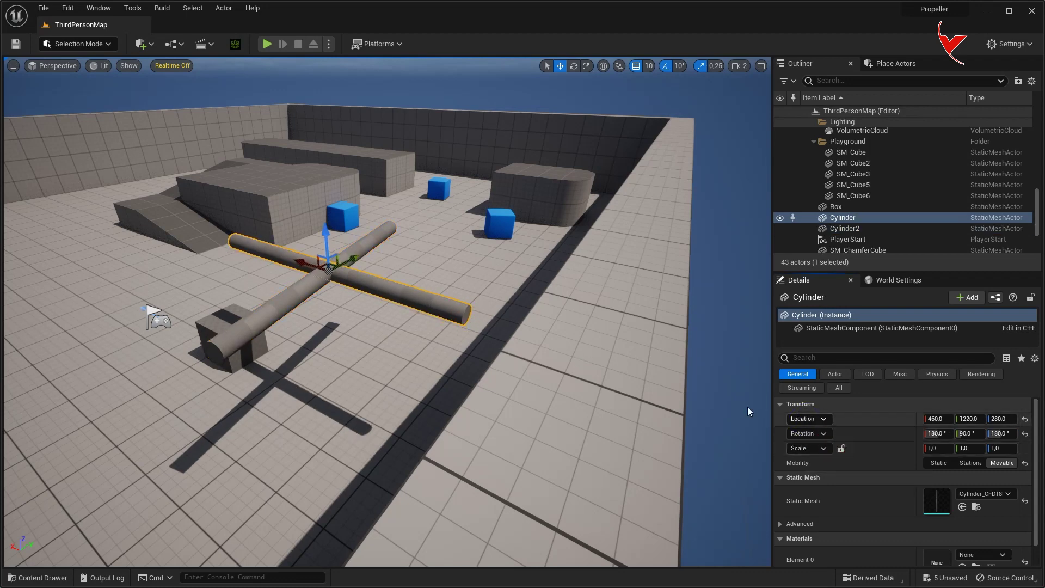
ctrl+click(379, 241)
Merge the two cylinders into one Combined mesh with MshMrg
click(112, 44)
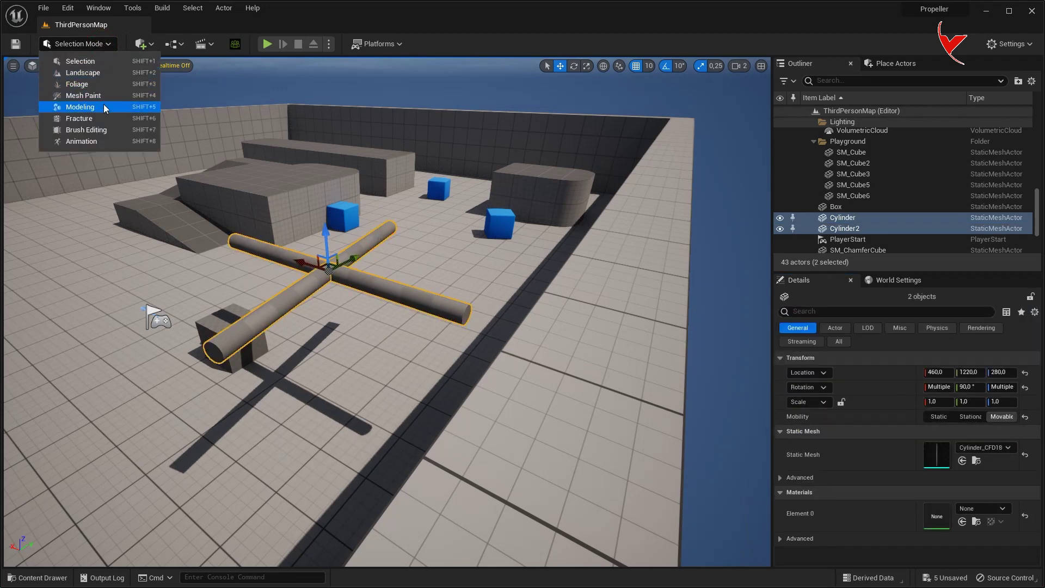
click(106, 108)
click(131, 159)
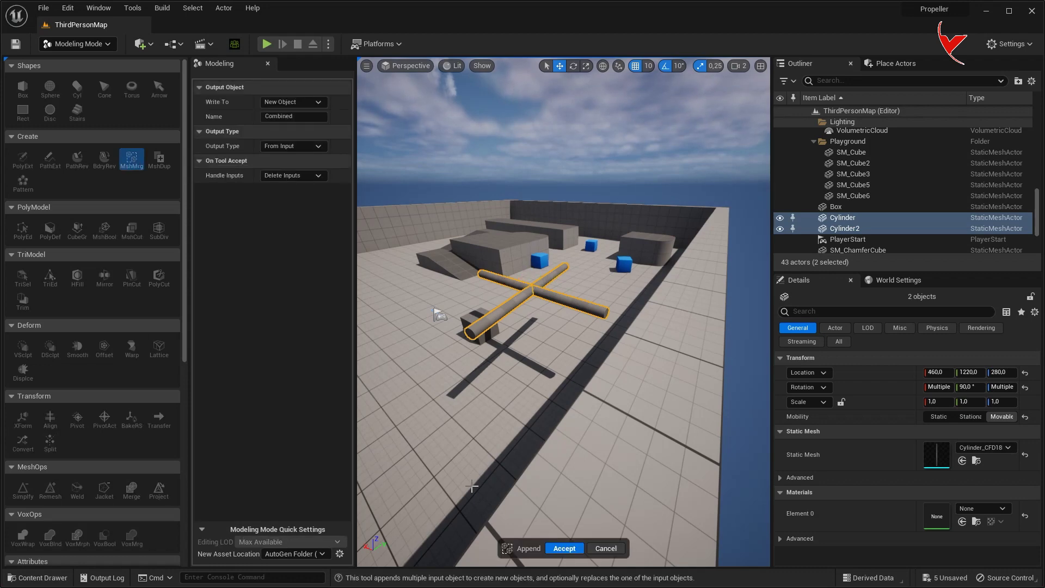
click(562, 546)
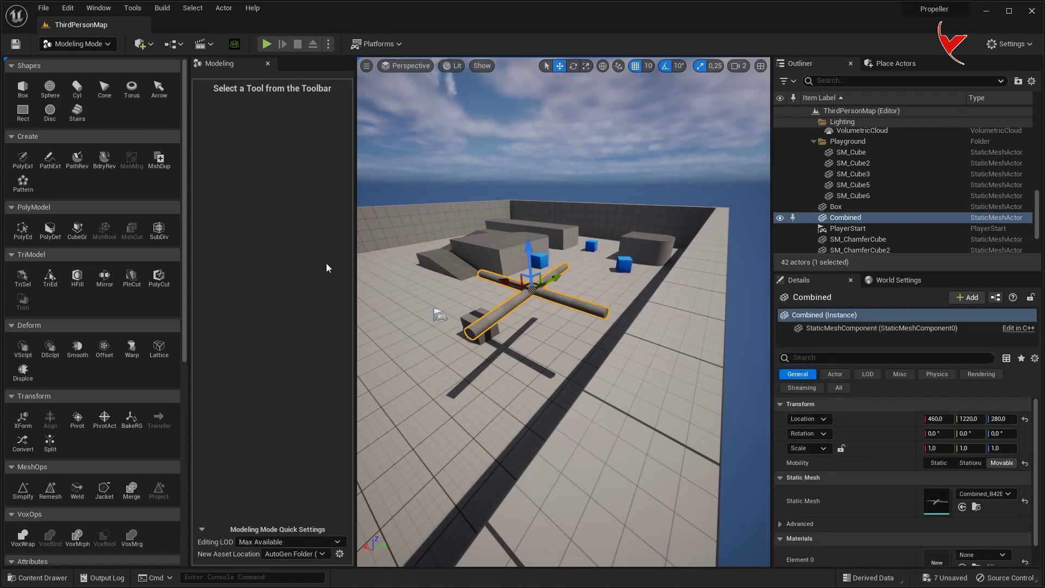
Remove the combined cross from the level and browse to the top Content folder
click(101, 46)
click(93, 61)
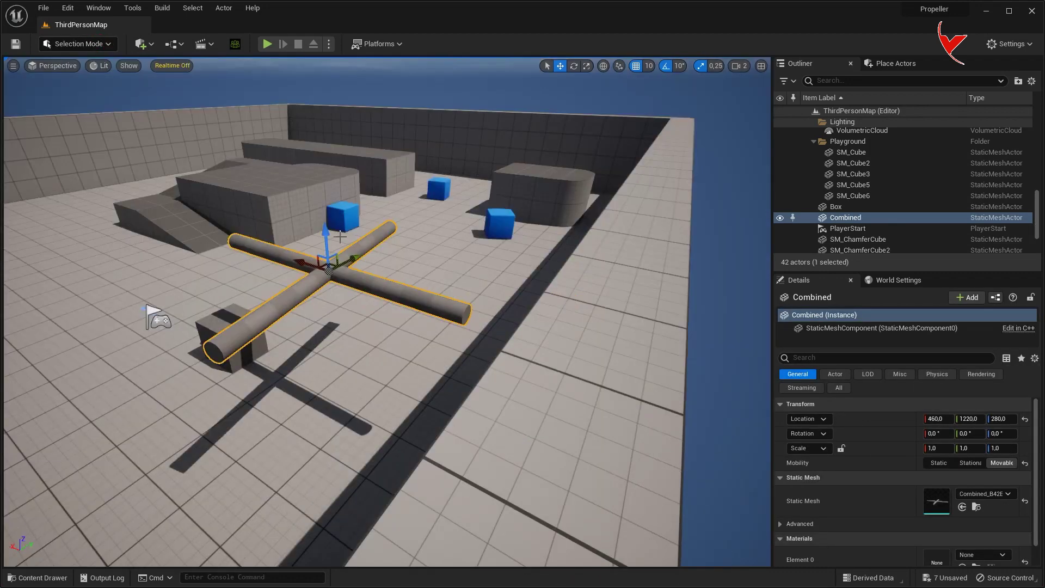
right_drag(340, 237, 327, 245)
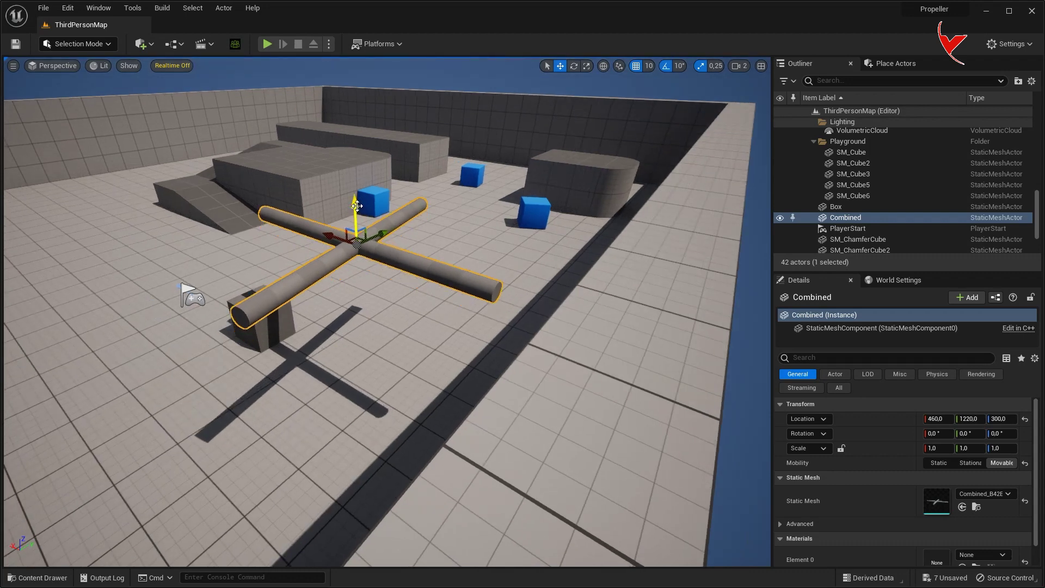
key(ctrl+z)
key(ctrl+space)
click(217, 385)
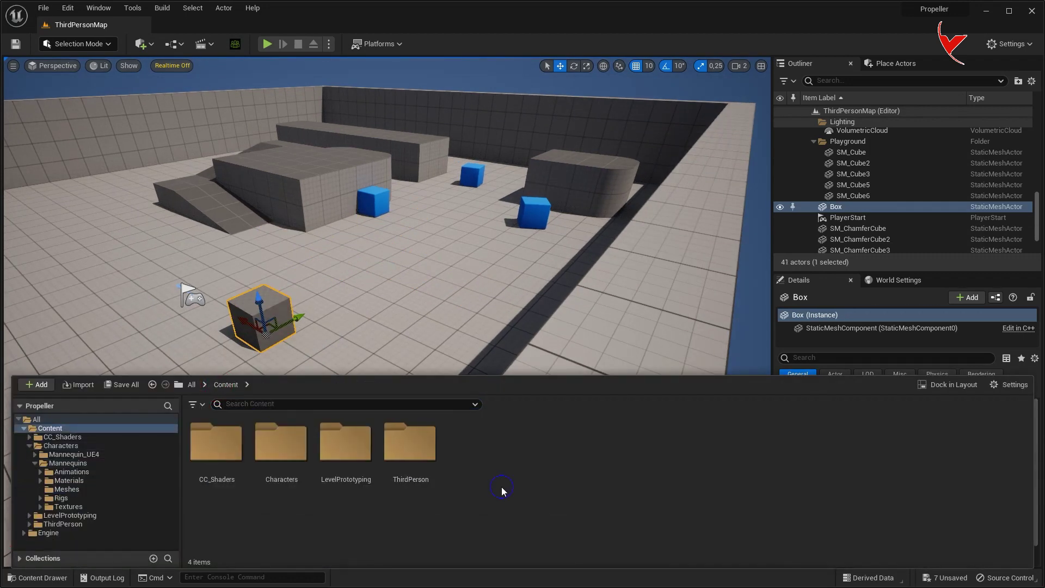
Create an Actor-based Blueprint named BP_Propeller in Content and open it
right_click(501, 486)
click(549, 181)
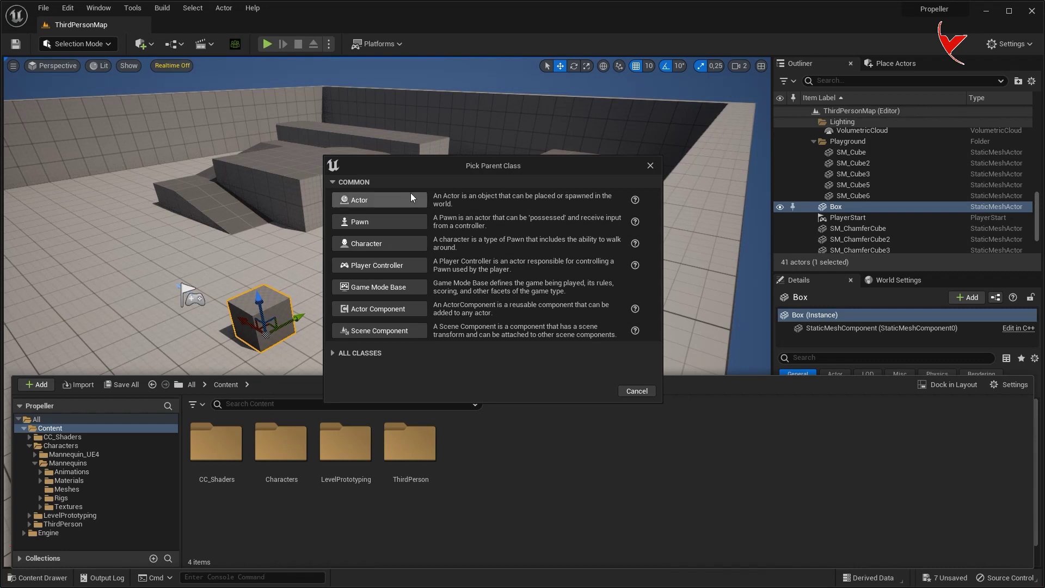
click(420, 199)
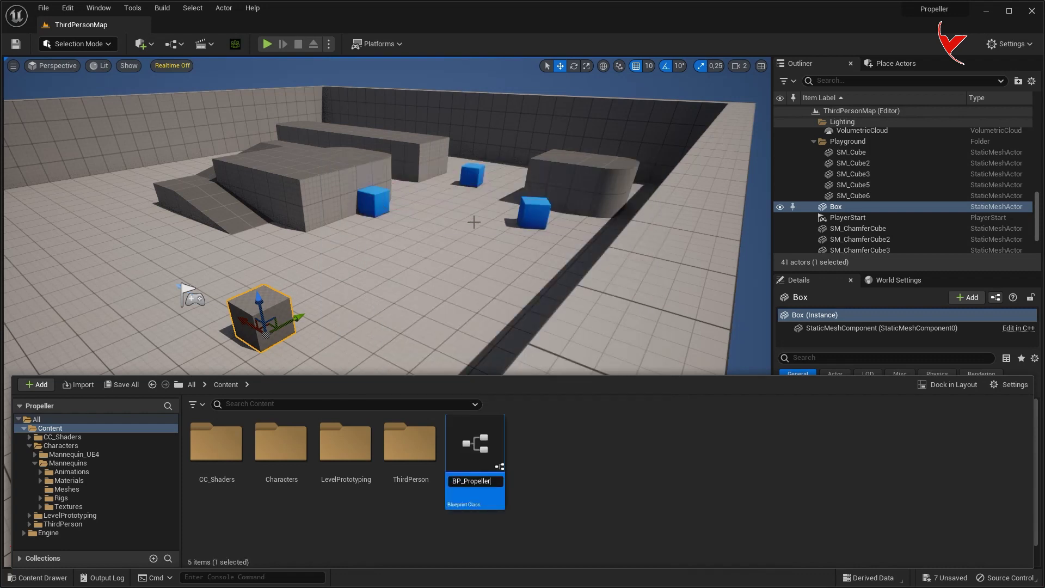
text(BP_Propeller)
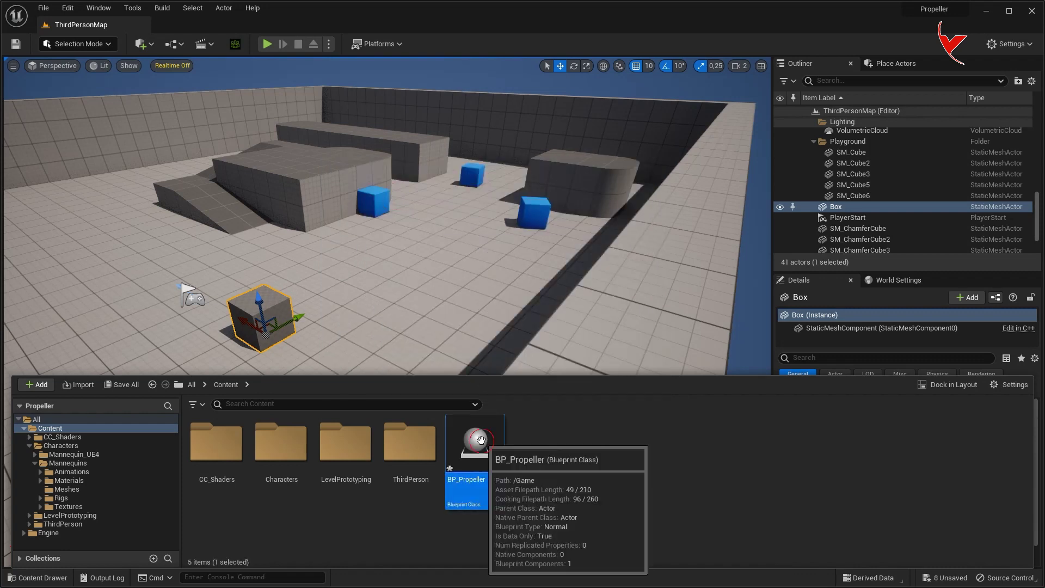
double_click(484, 445)
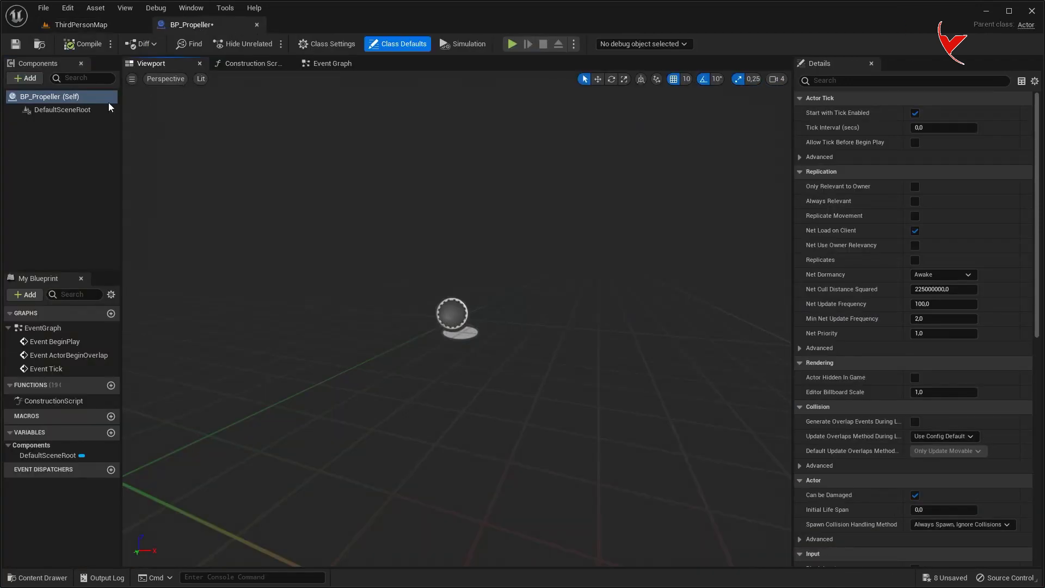
Add two Static Mesh components to the Blueprint's root
click(62, 110)
click(25, 78)
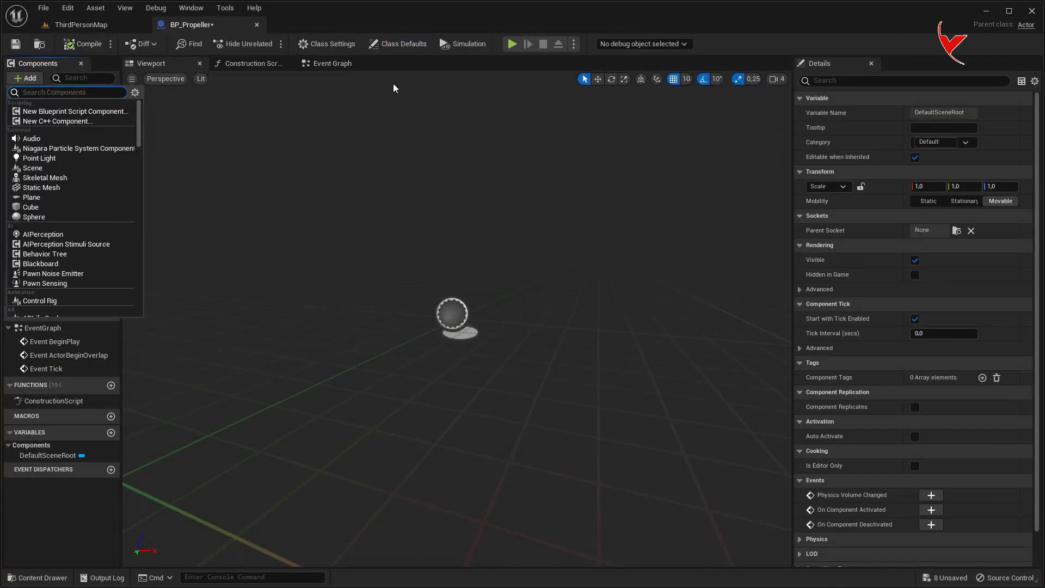
text(stat)
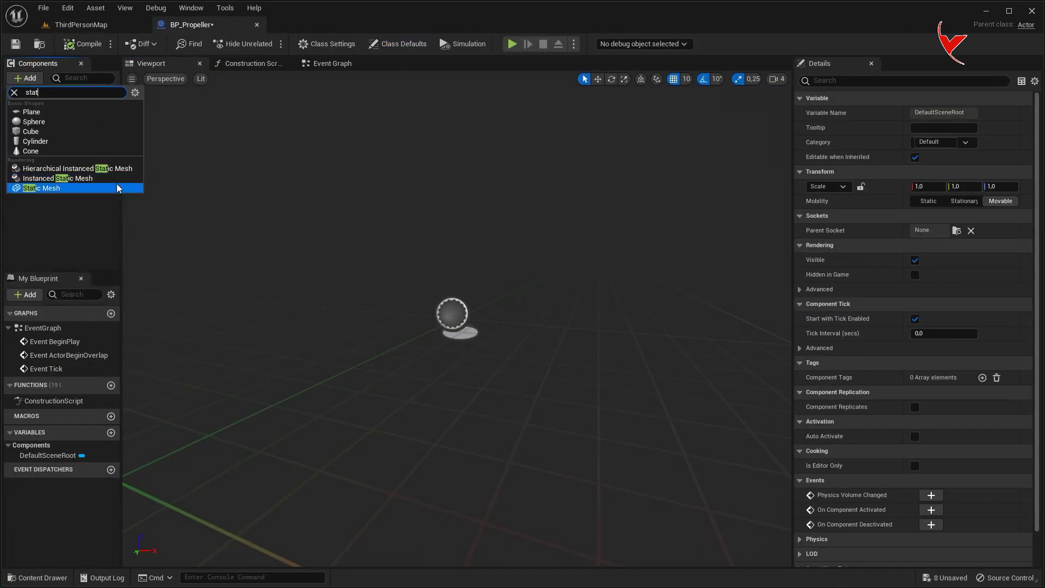
click(117, 188)
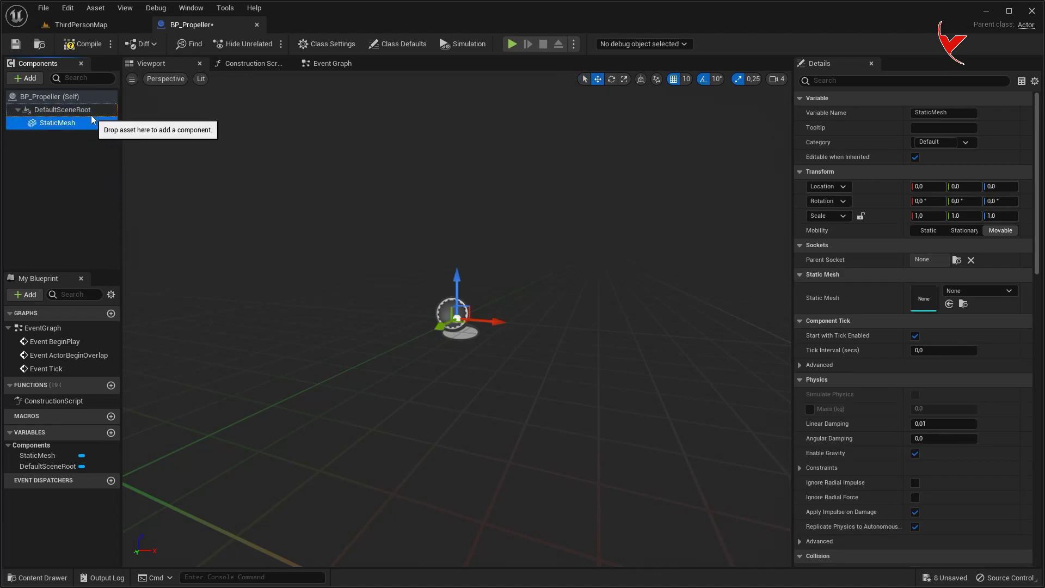
click(62, 110)
click(25, 77)
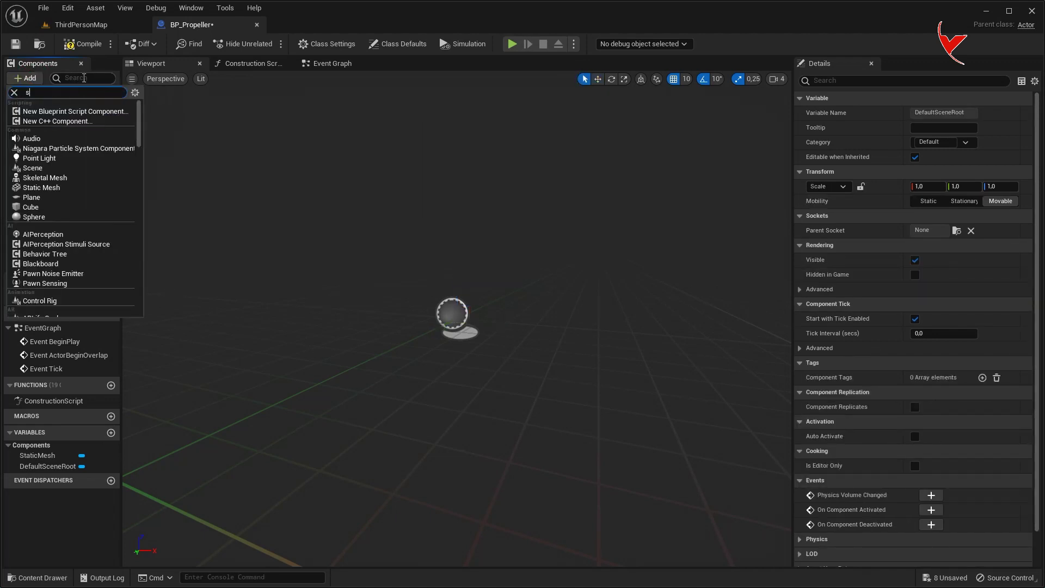
text(tat)
click(87, 187)
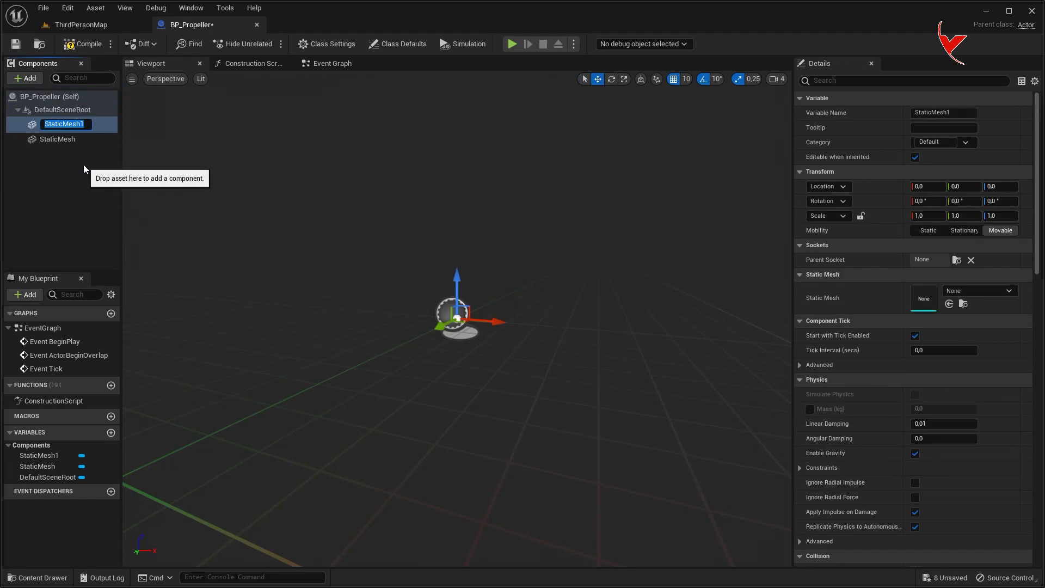
click(83, 165)
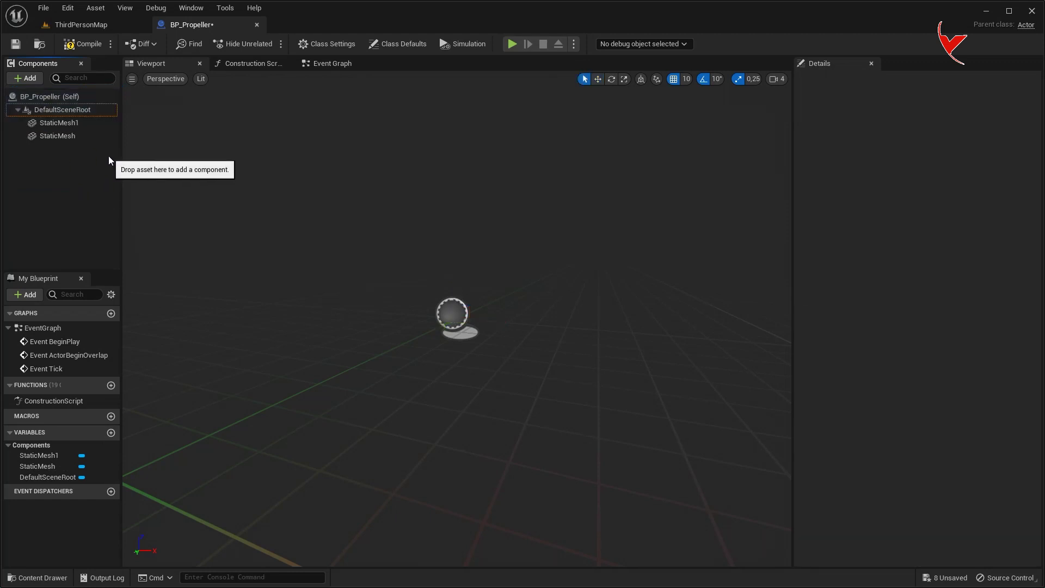
Attach StaticMesh1 under StaticMesh and rename it Propeller
drag(72, 125, 62, 138)
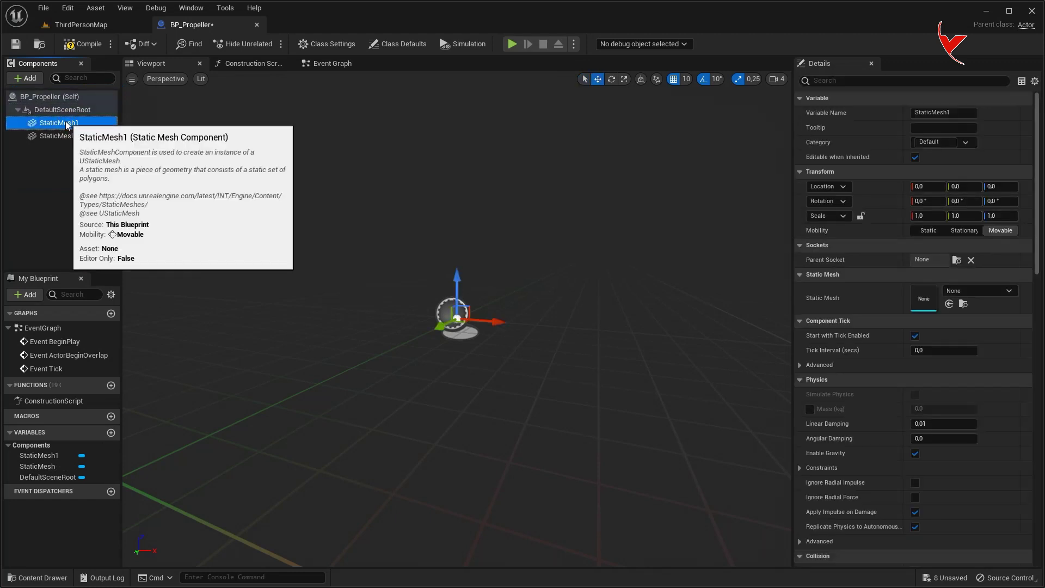
key(F2)
text(Pro)
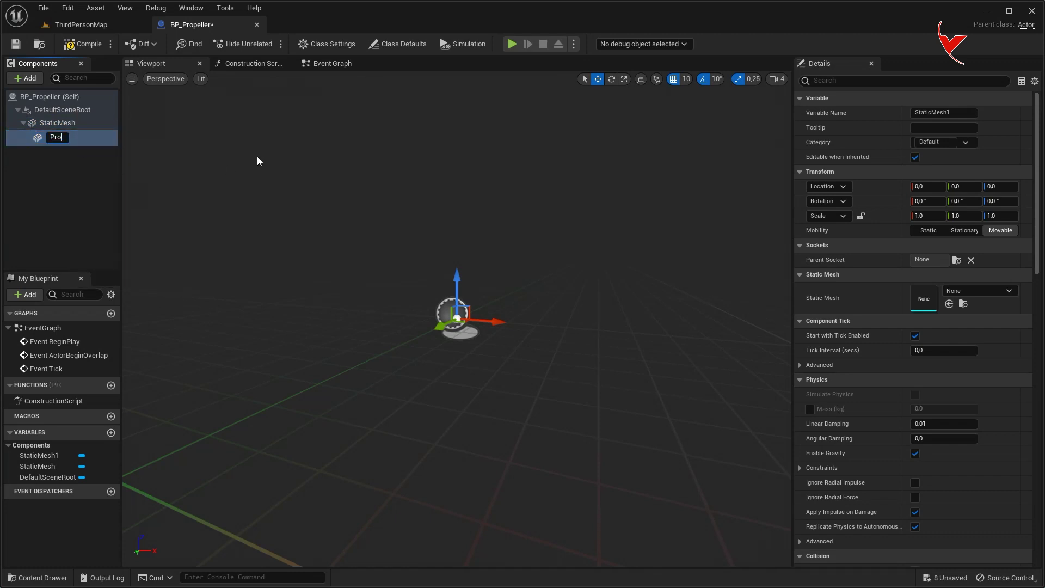
text(peller)
key(Return)
Add another Static Mesh component under StaticMesh named 'Tip'
click(48, 127)
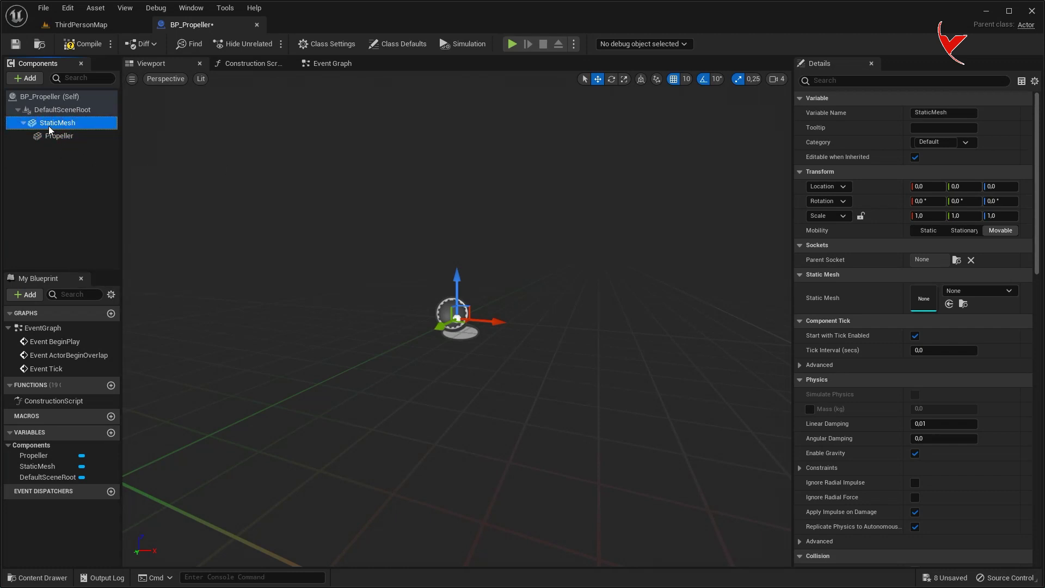
click(27, 78)
text(sta)
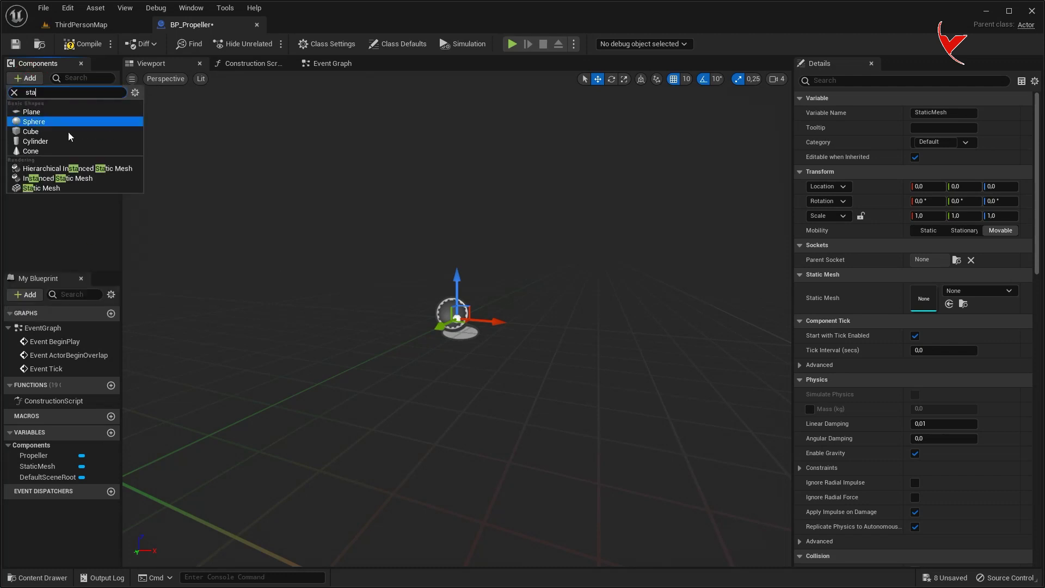
click(60, 185)
text(Tip)
key(Return)
click(114, 27)
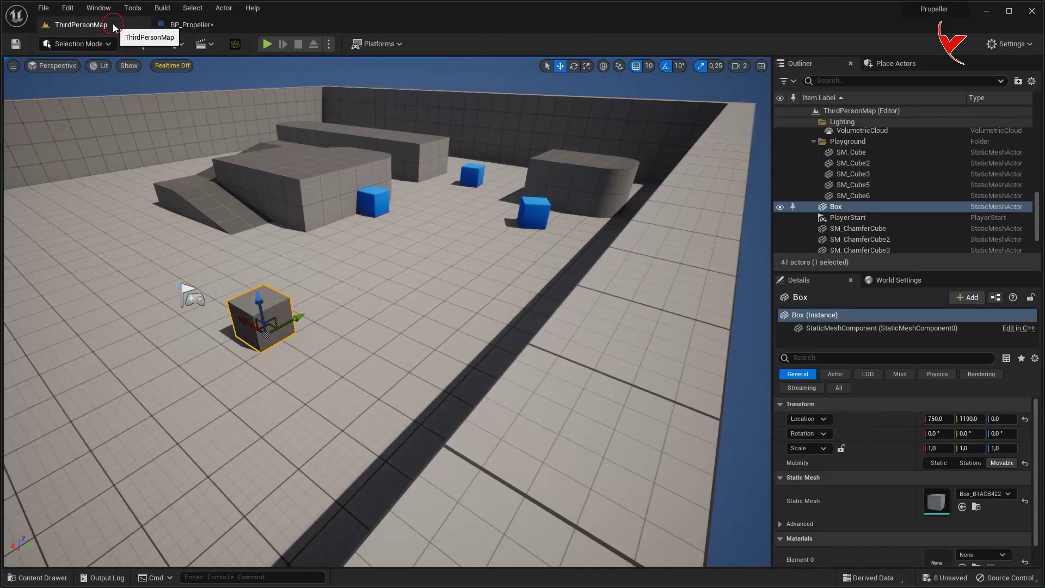
Assign the Box_B1ACB422 mesh to the StaticMesh component
right_click(848, 211)
click(881, 227)
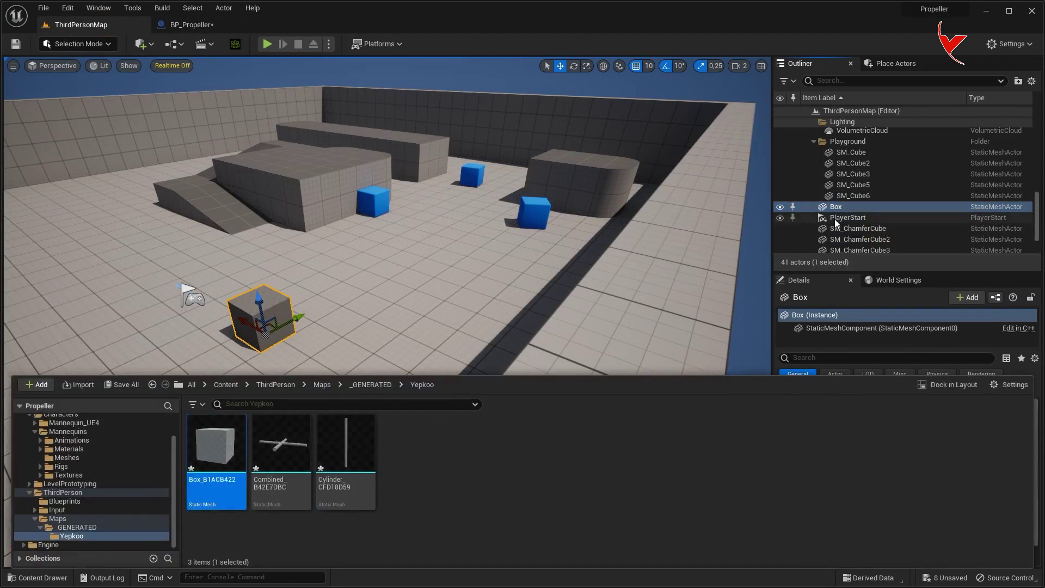
click(210, 25)
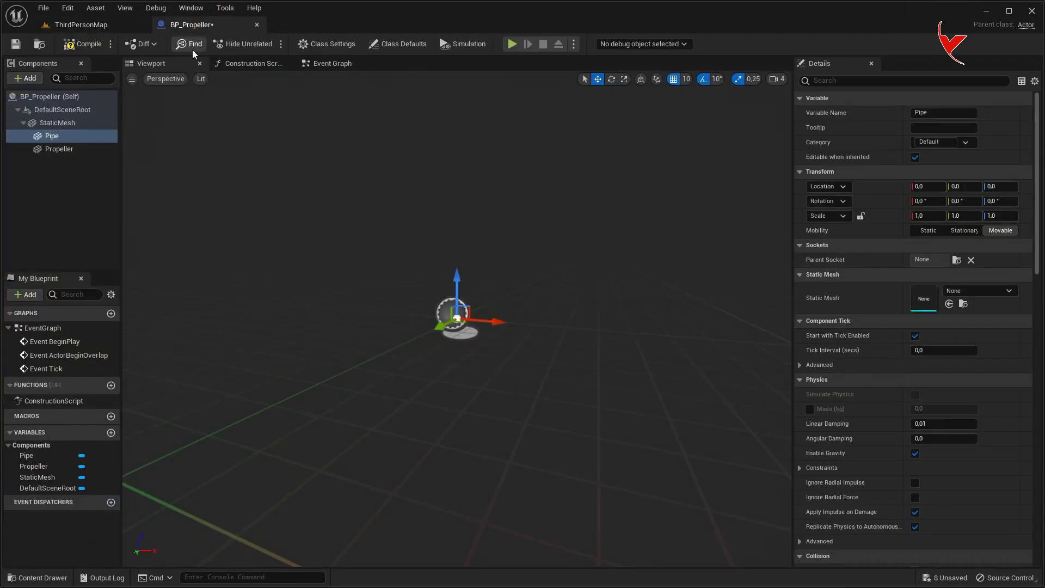
click(60, 123)
click(948, 303)
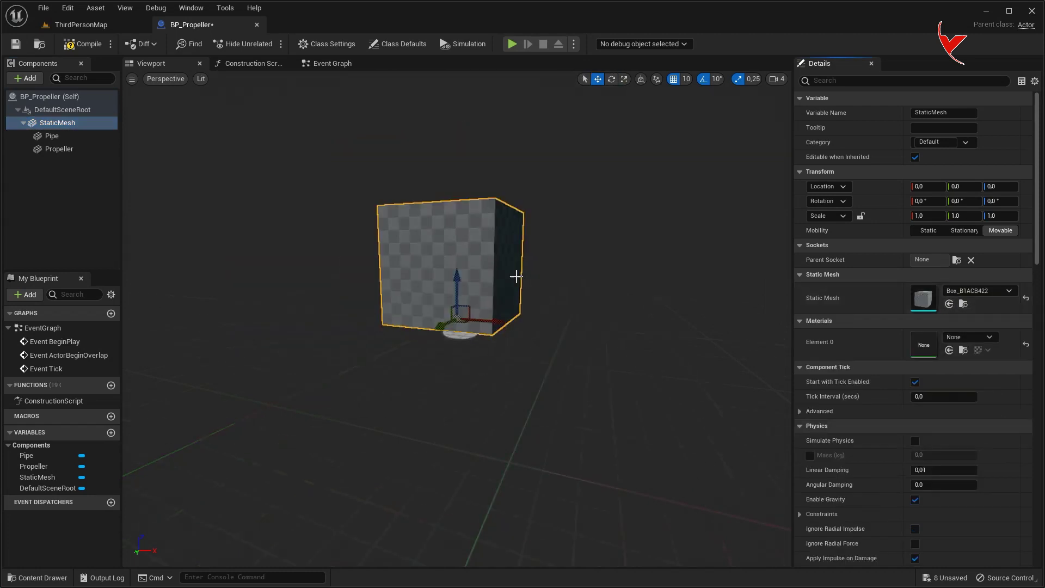
Assign the Cylinder_CFD18D59 mesh to the Pipe component
click(55, 136)
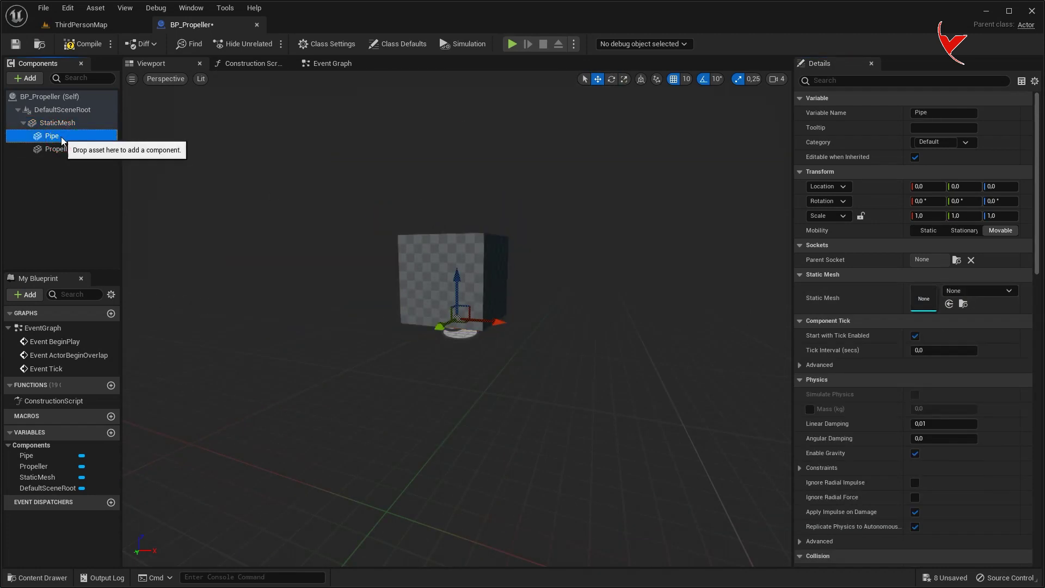
key(ctrl+space)
click(346, 451)
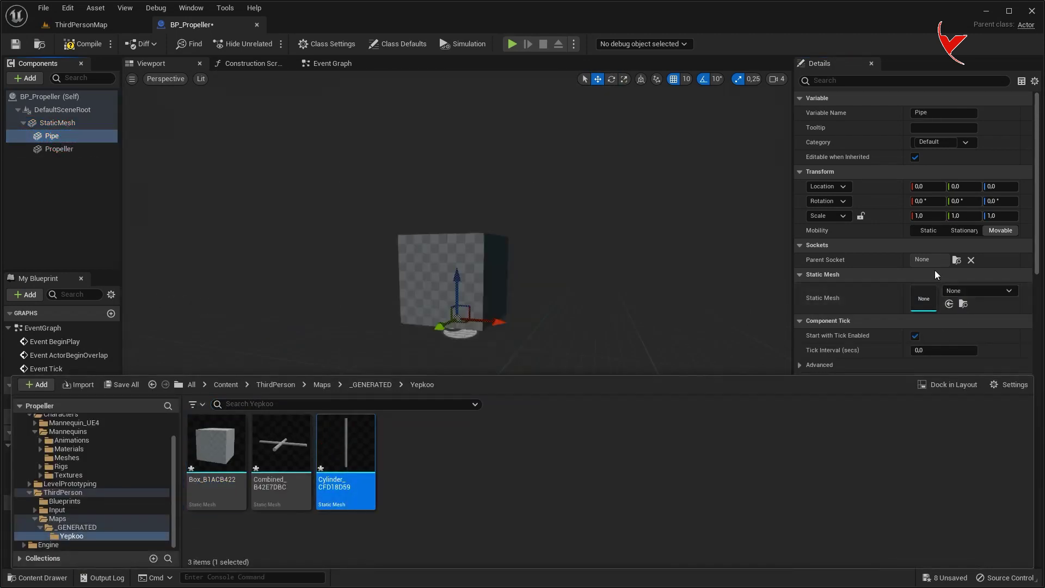
scroll(914, 289, down, 1)
click(949, 286)
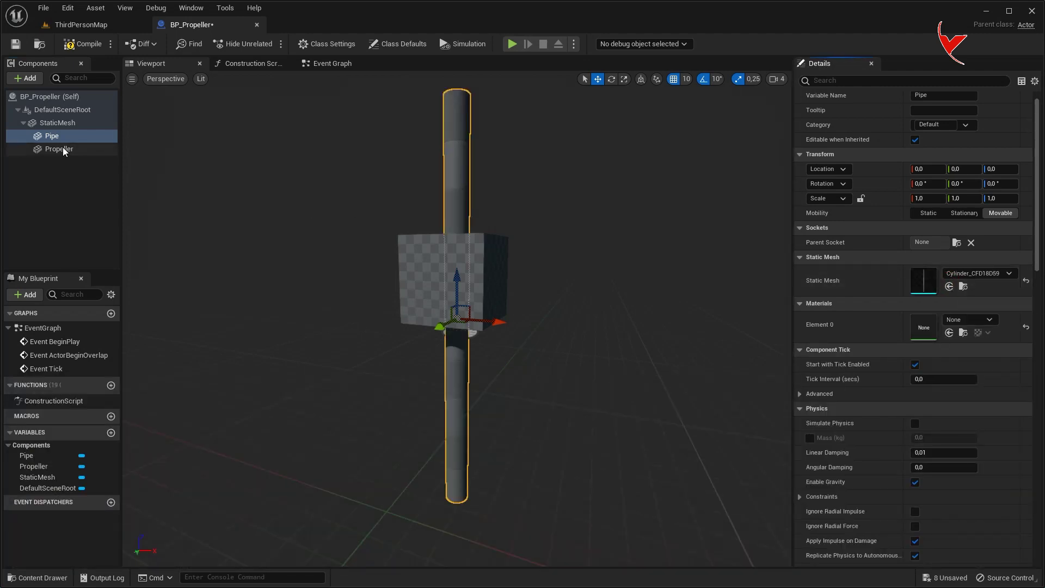
Assign the Combined_B42E7DBC cross mesh to the Propeller component
click(59, 149)
key(ctrl+space)
click(281, 443)
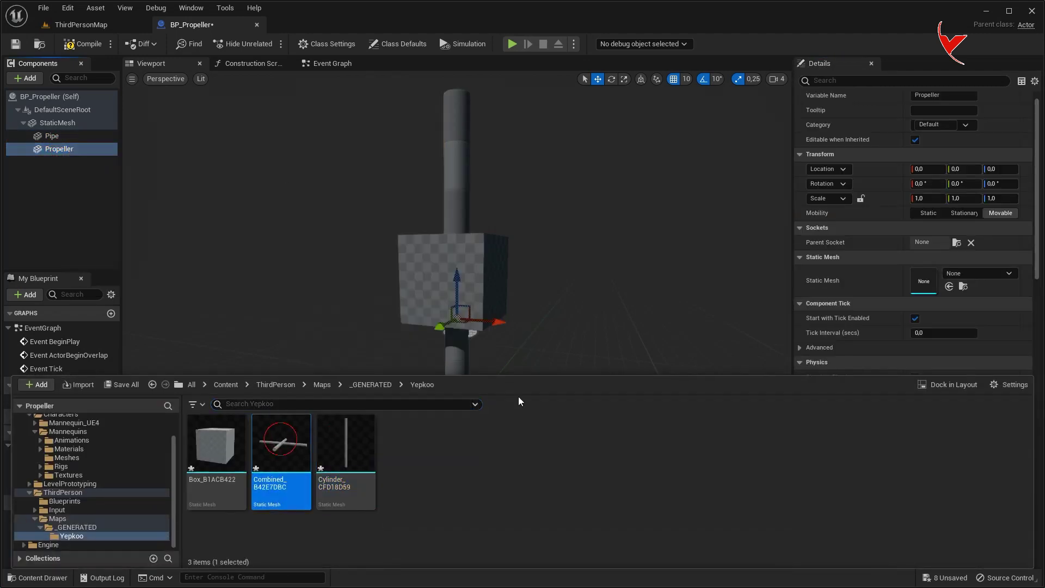
click(949, 286)
scroll(451, 314, down, 3)
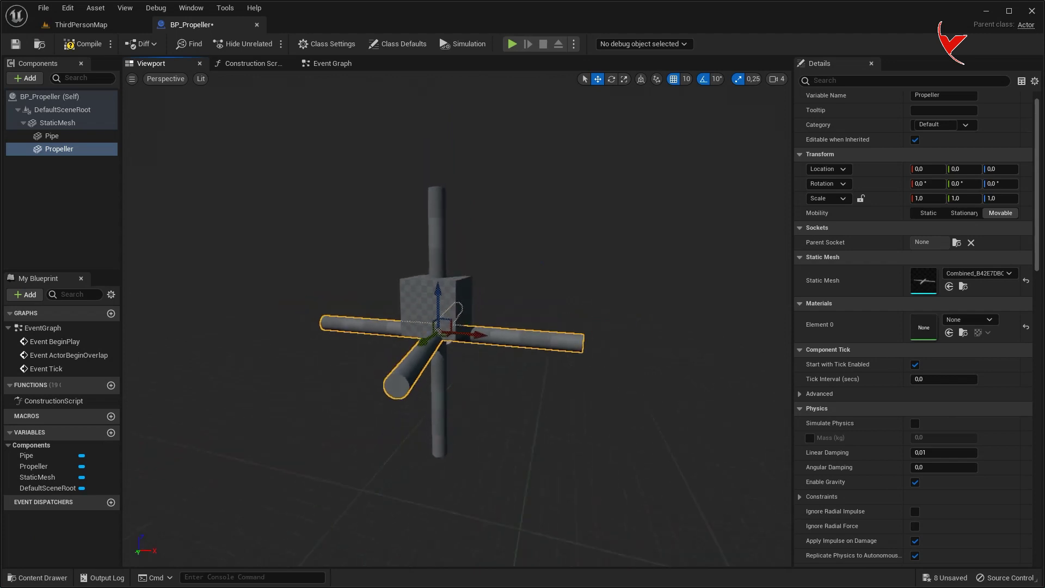
Raise the Pipe component to Z 340
click(447, 305)
drag(452, 348, 454, 170)
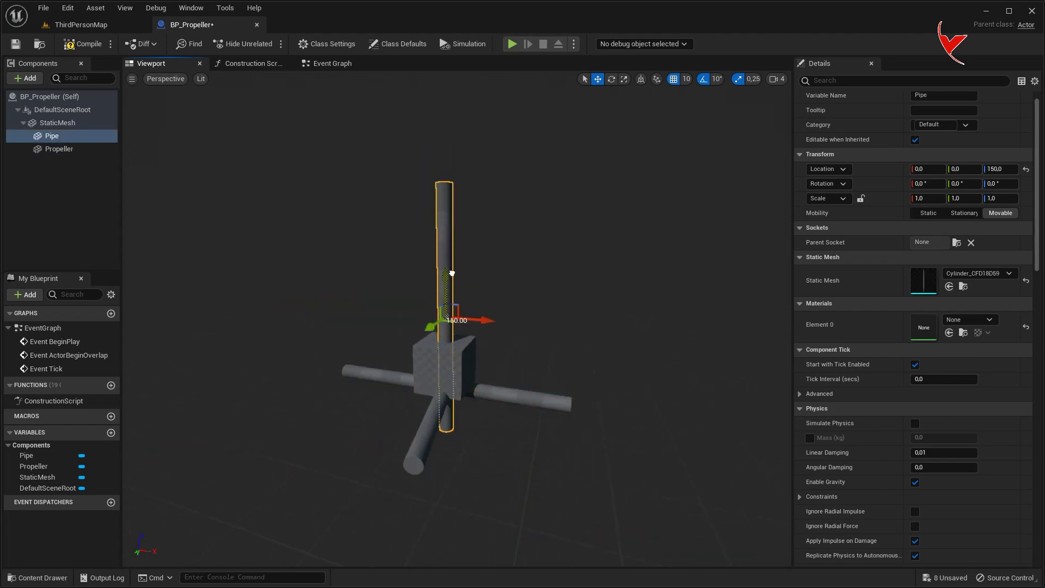
scroll(515, 240, down, 2)
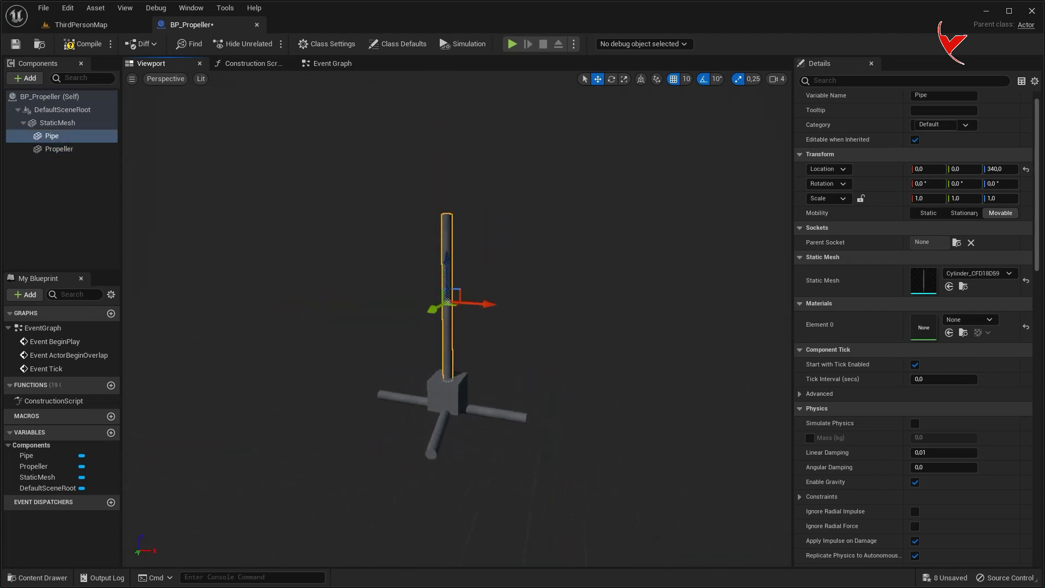
Lift the Propeller to Z 580 on top of the pipe and check it from the side
click(452, 444)
drag(451, 411, 456, 226)
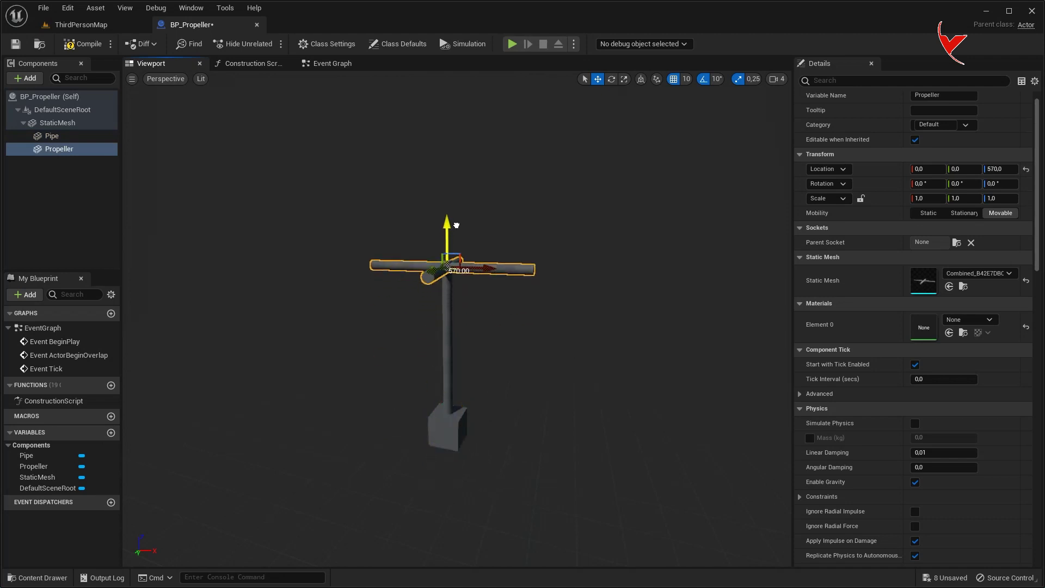
key(f)
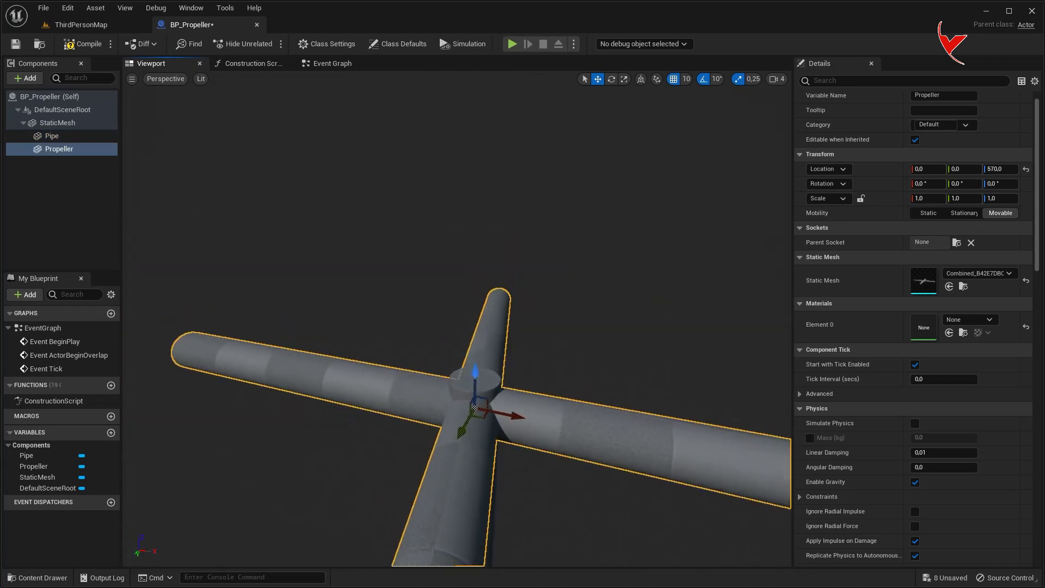
drag(483, 318, 483, 313)
mouse_move(484, 313)
right_down()
mouse_move(503, 376)
mouse_move(532, 298)
right_up()
scroll(503, 376, down, 5)
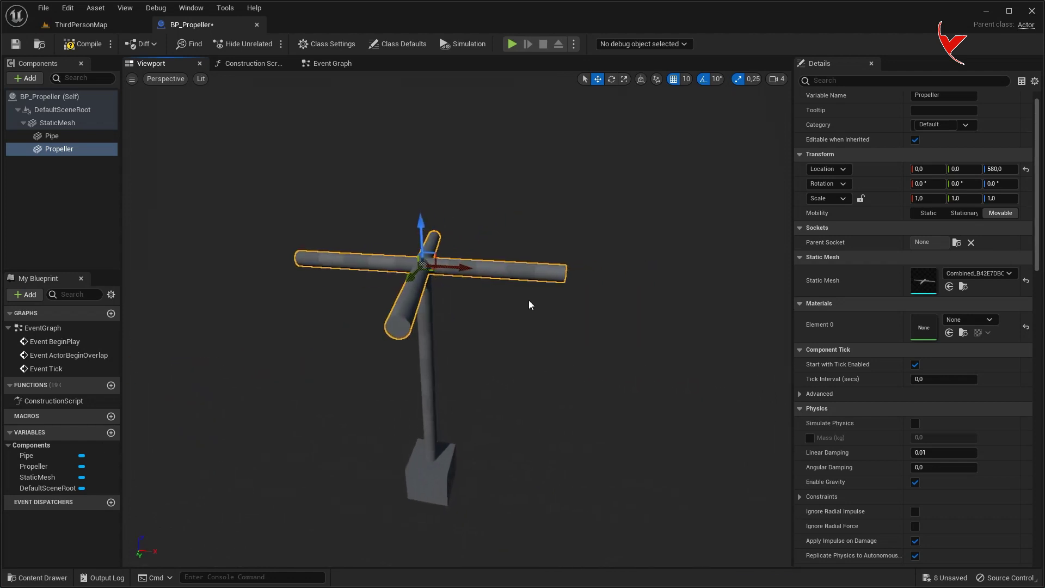
Replace the Box in ThirdPersonMap with a BP_Propeller instance at 1870, 1110, 0
click(80, 27)
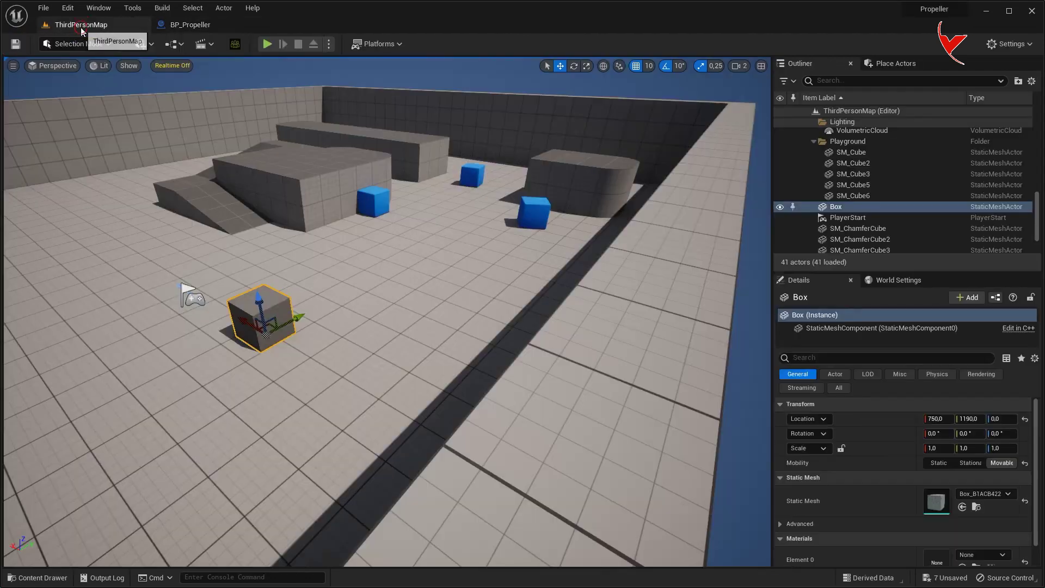
key(Delete)
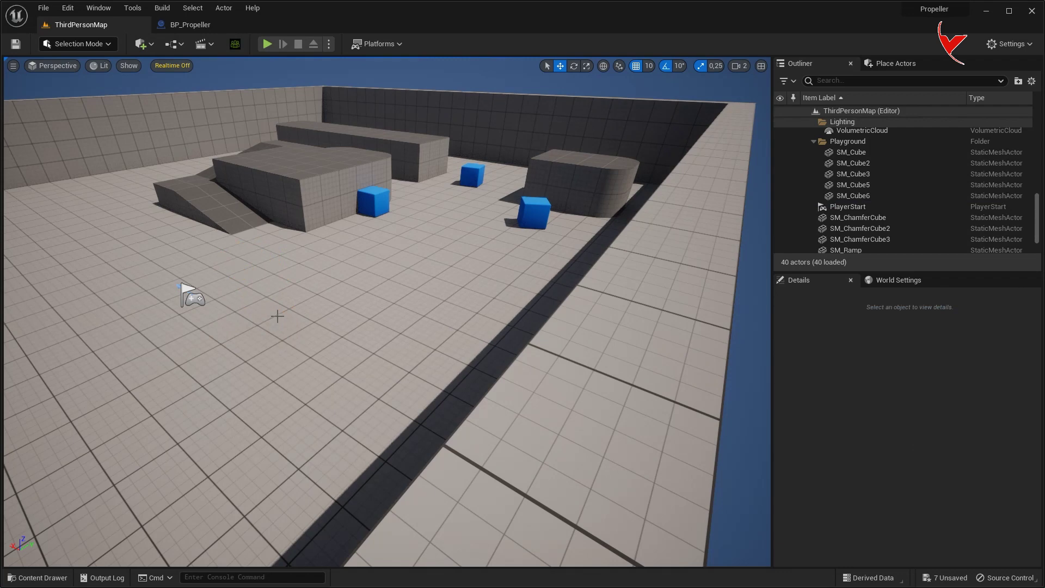
key(ctrl+space)
click(225, 384)
click(476, 451)
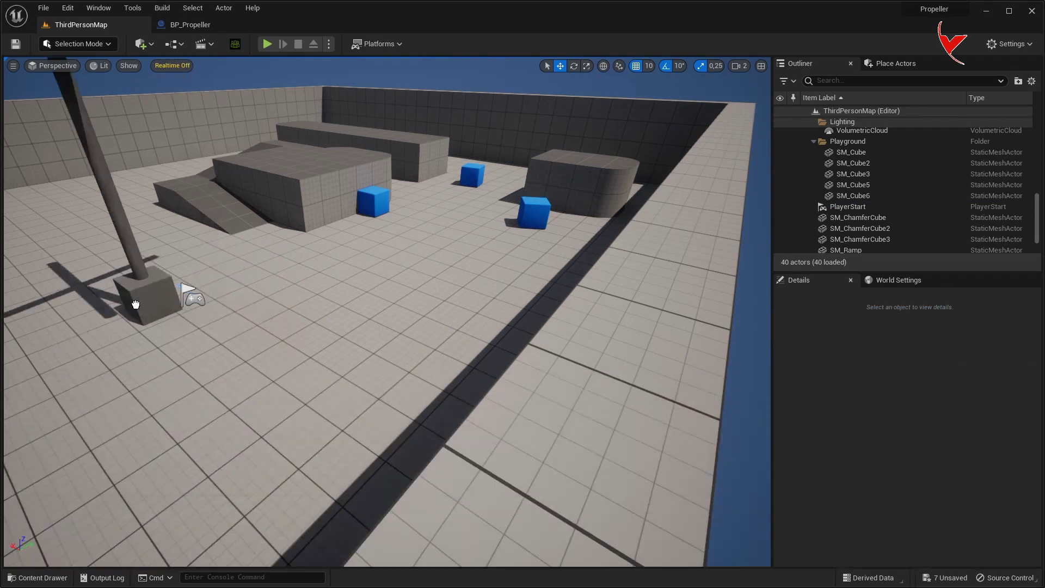
drag(476, 451, 168, 286)
key(f)
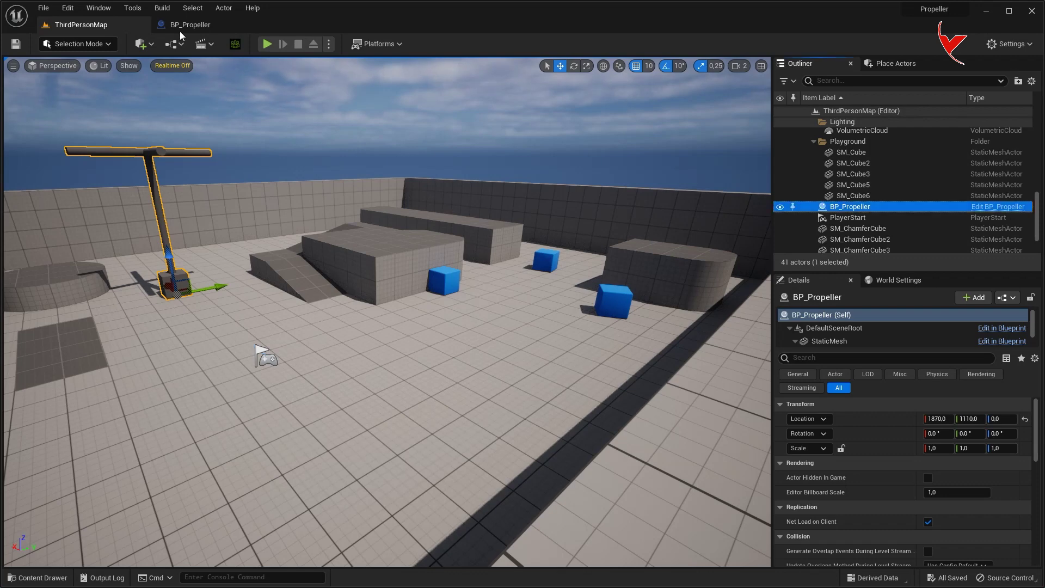
click(192, 25)
Delete the ActorBeginOverlap and BeginPlay event nodes from the Event Graph and save
click(327, 64)
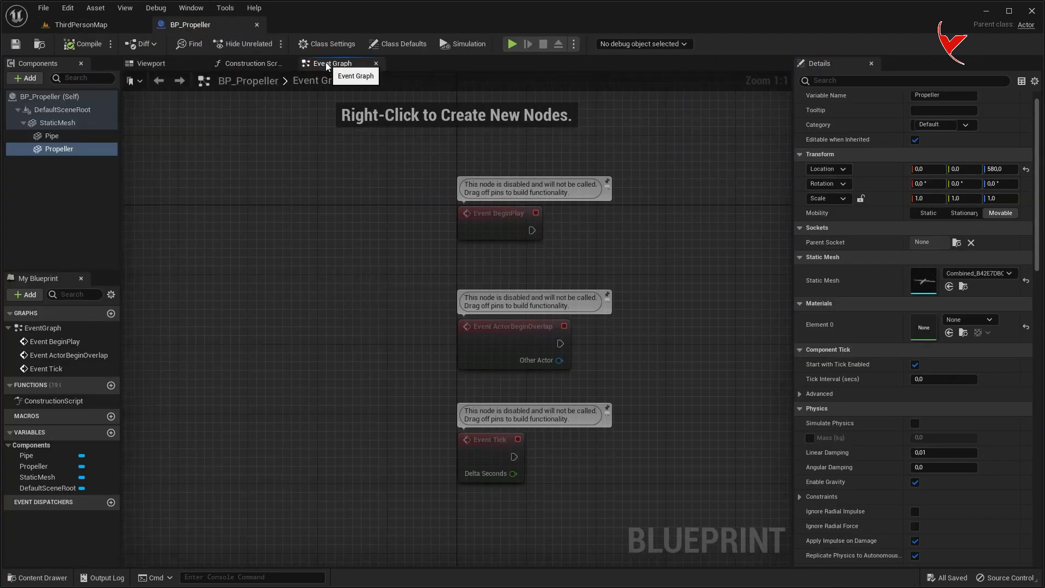
drag(243, 233, 402, 302)
key(Delete)
drag(218, 140, 352, 185)
key(Delete)
key(ctrl+s)
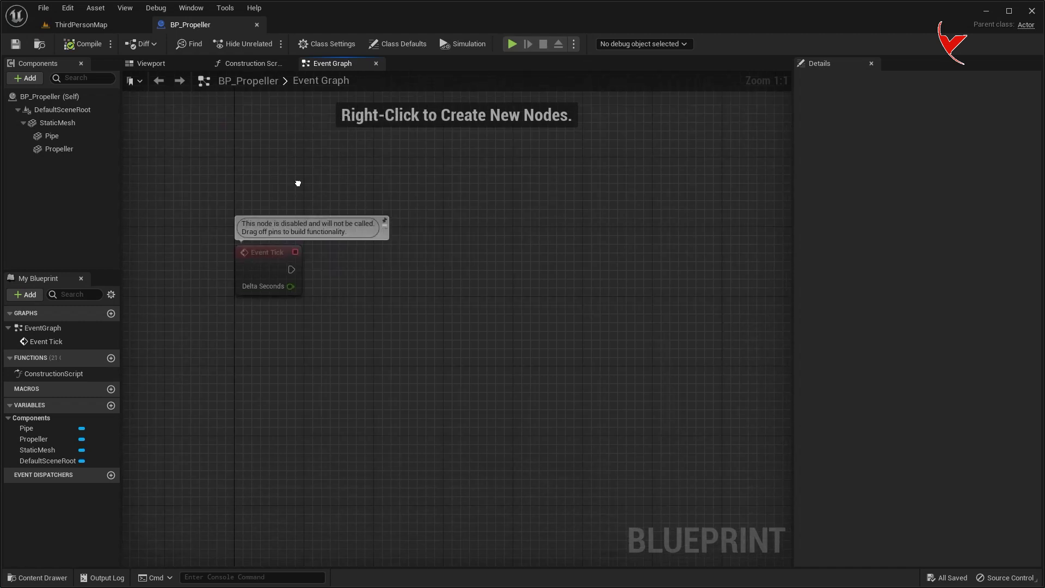
Add an Add Local Rotation node on Propeller with a Z delta rotation of 45
mouse_move(60, 148)
mouse_down()
mouse_move(286, 325)
mouse_move(380, 253)
mouse_up()
text(add)
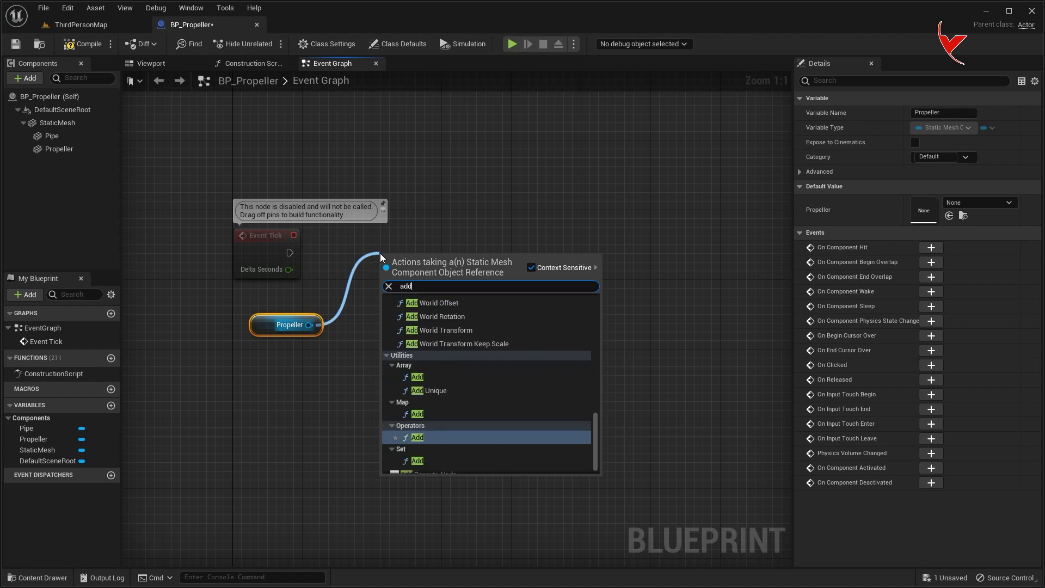
text( rota)
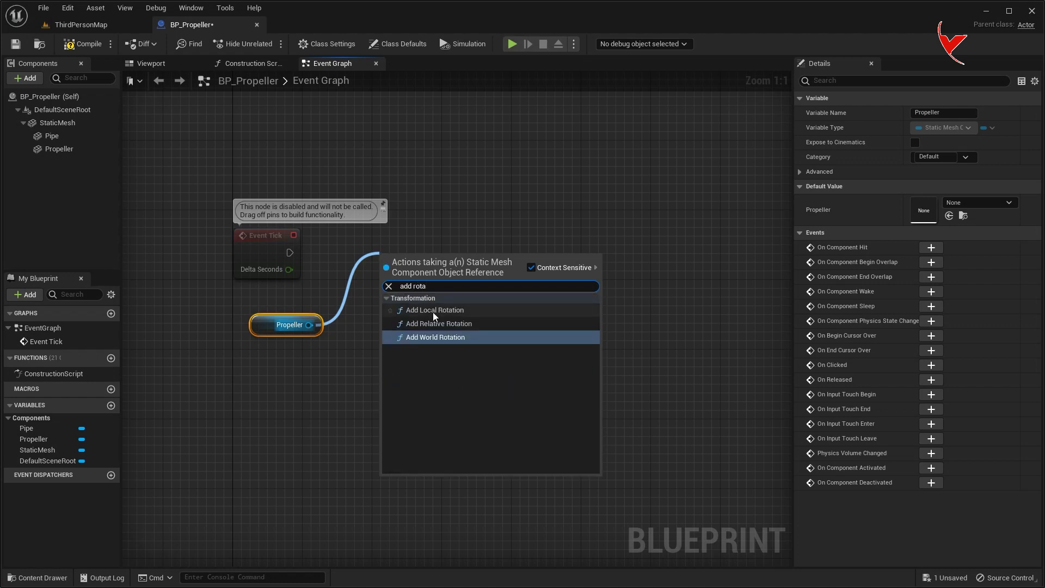
click(435, 311)
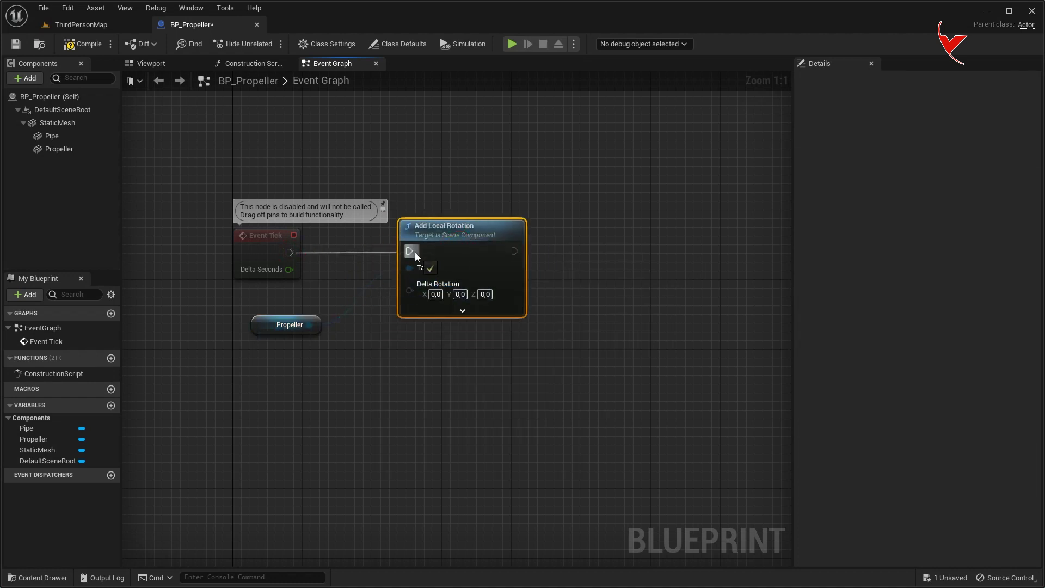
click(485, 294)
text(45)
key(Return)
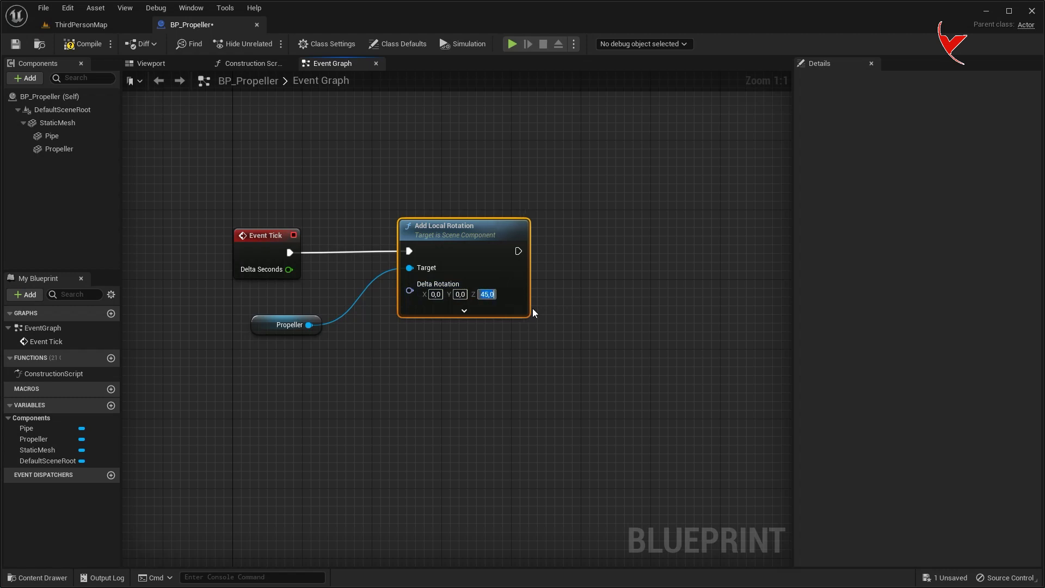
Play-test the spinning propeller in ThirdPersonMap, then add a new Boolean variable in BP_Propeller
click(82, 25)
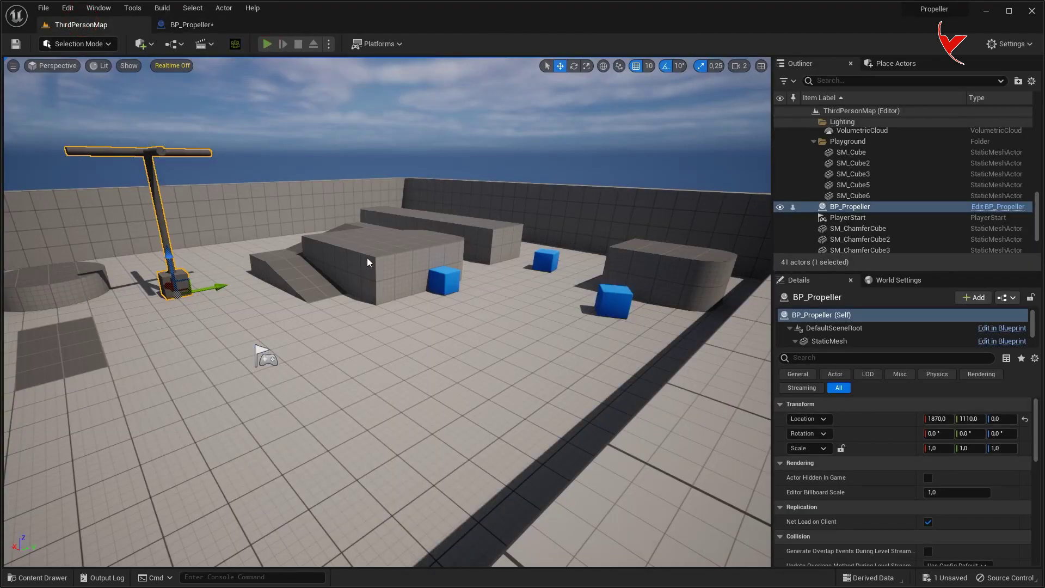
key(alt+p)
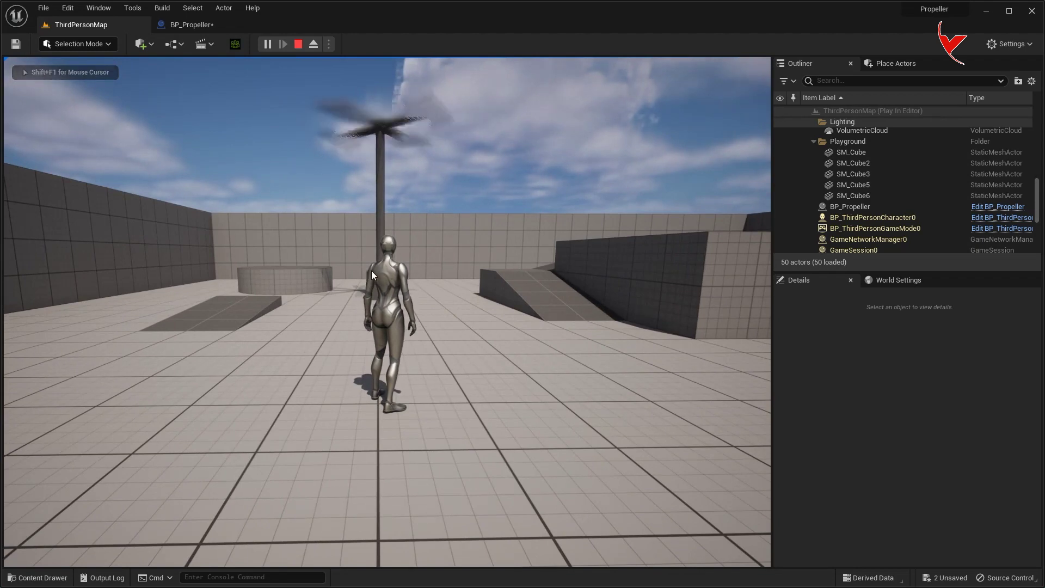
key(Escape)
click(214, 32)
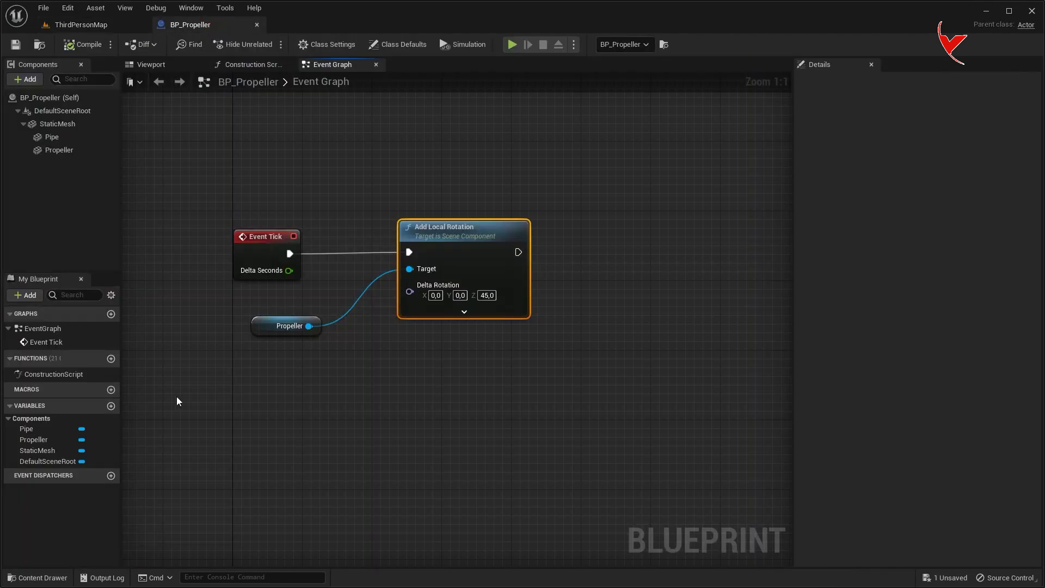
click(111, 406)
Create the Boolean variables isStart? and isStop?
text(isStart?)
key(Return)
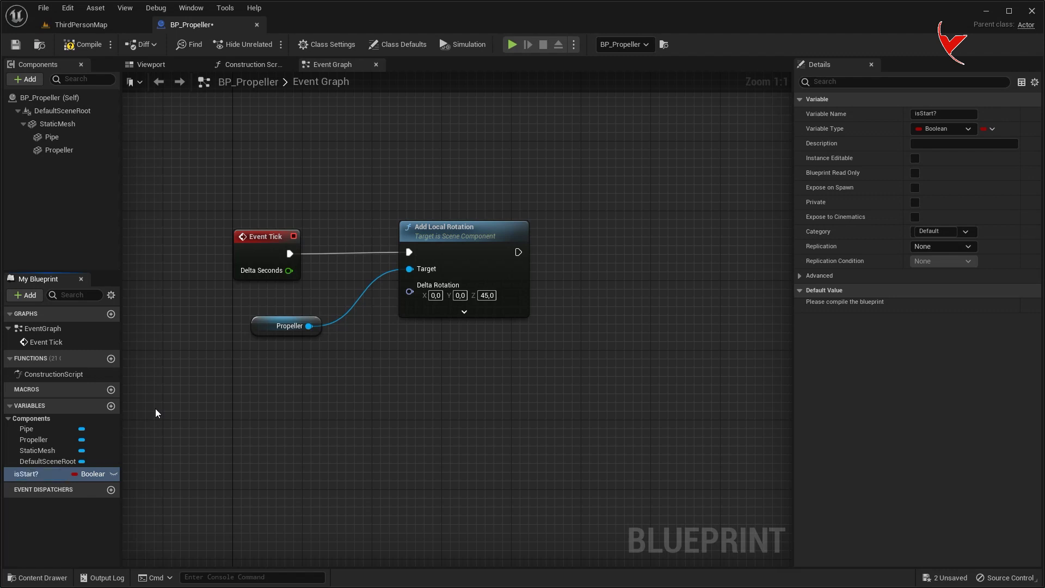
click(111, 406)
text(is)
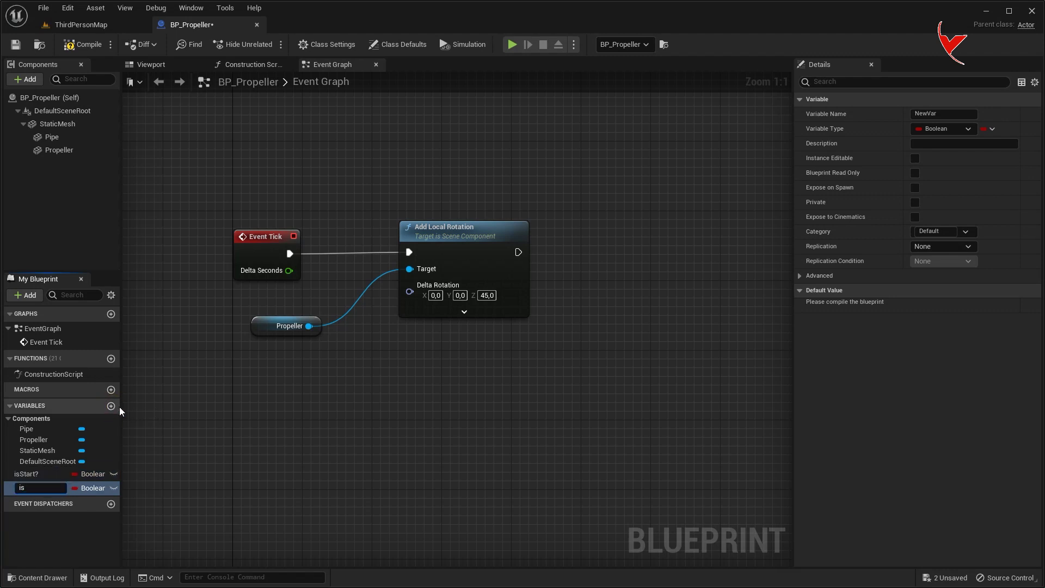
text(Stop?)
key(Return)
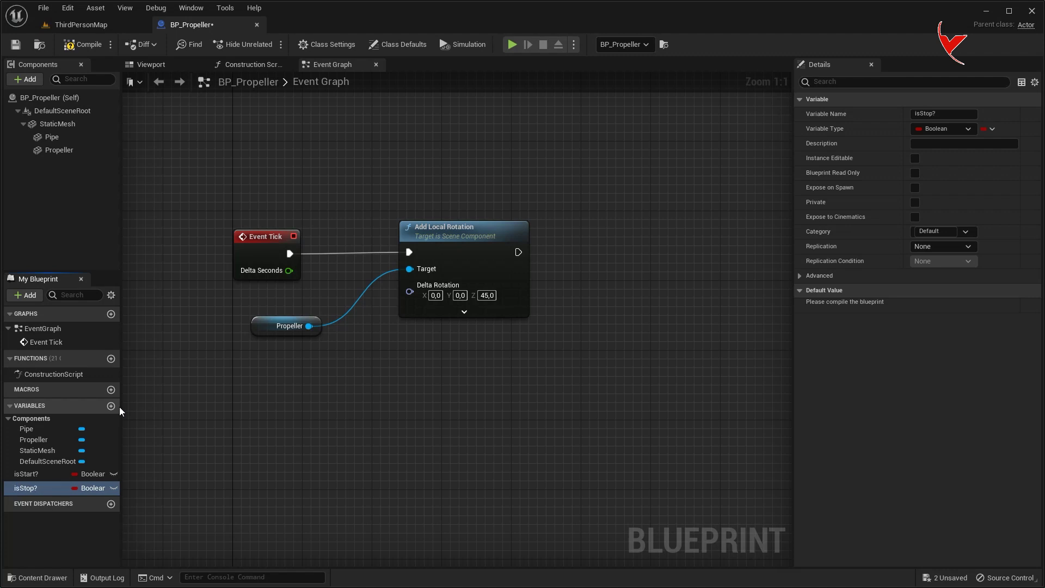
Add a Keyboard B event that feeds a Flip Flop node
right_drag(328, 380, 312, 292)
right_click(311, 293)
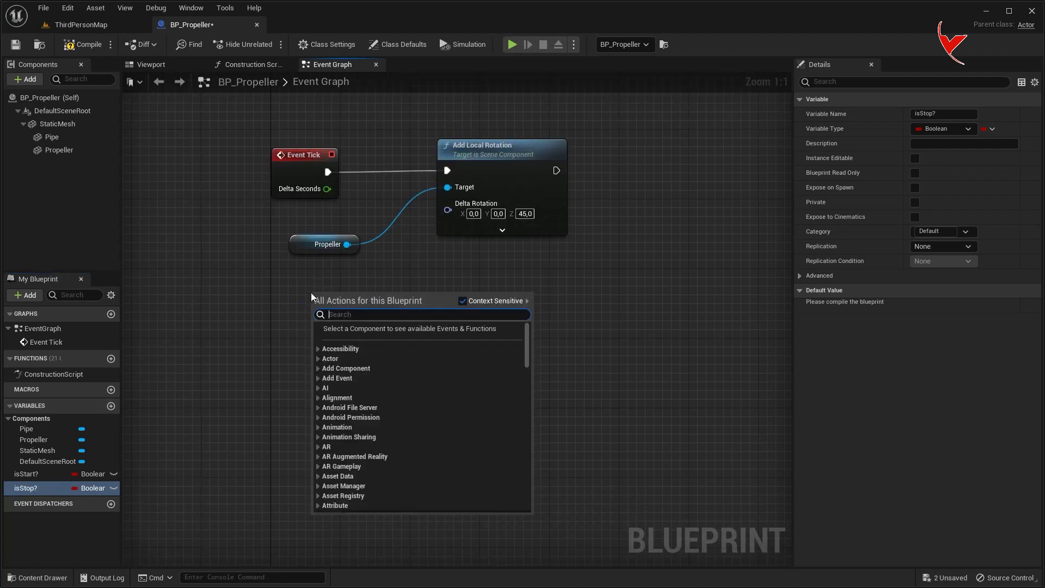
text(keyboard B)
scroll(413, 452, down, 5)
scroll(410, 453, down, 5)
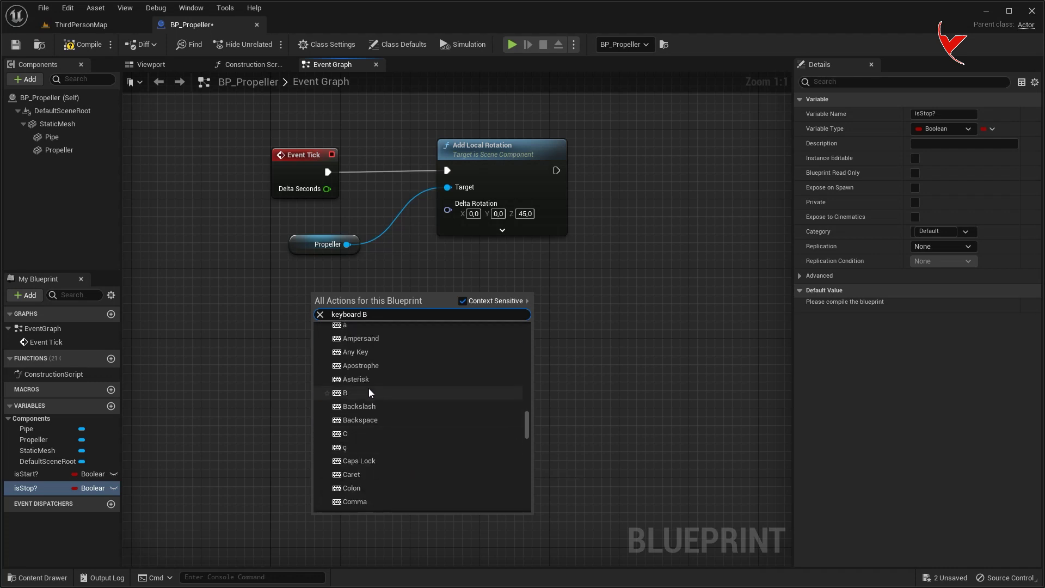
click(367, 387)
mouse_move(321, 310)
mouse_down()
mouse_move(295, 379)
mouse_move(368, 379)
mouse_up()
text(flip flop)
click(422, 437)
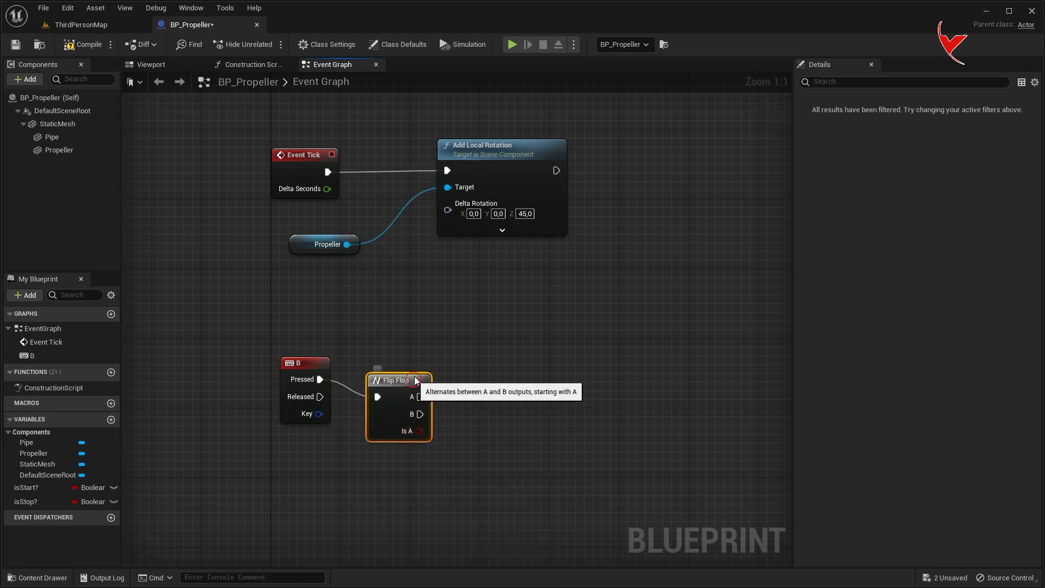
From the Flip Flop's A output, set isStart? to true followed by a set isStop?
right_drag(445, 366, 428, 312)
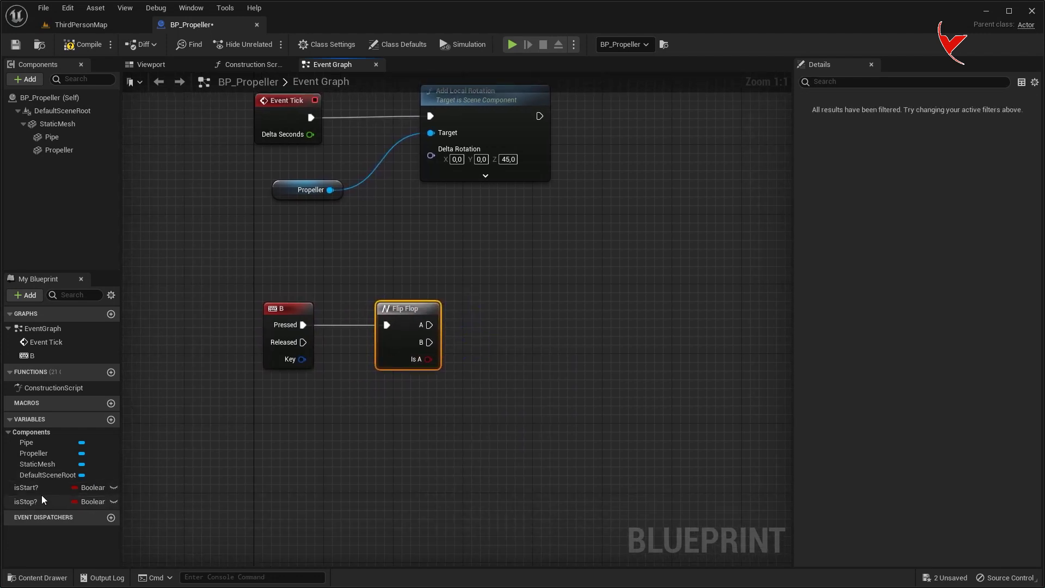
drag(37, 491, 432, 326)
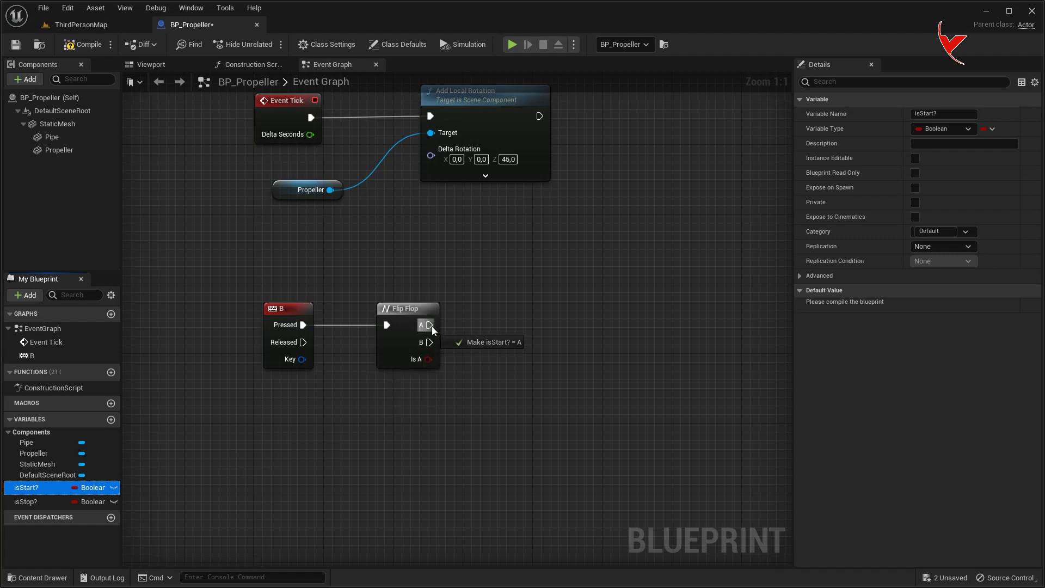
drag(569, 325, 624, 324)
drag(38, 501, 435, 329)
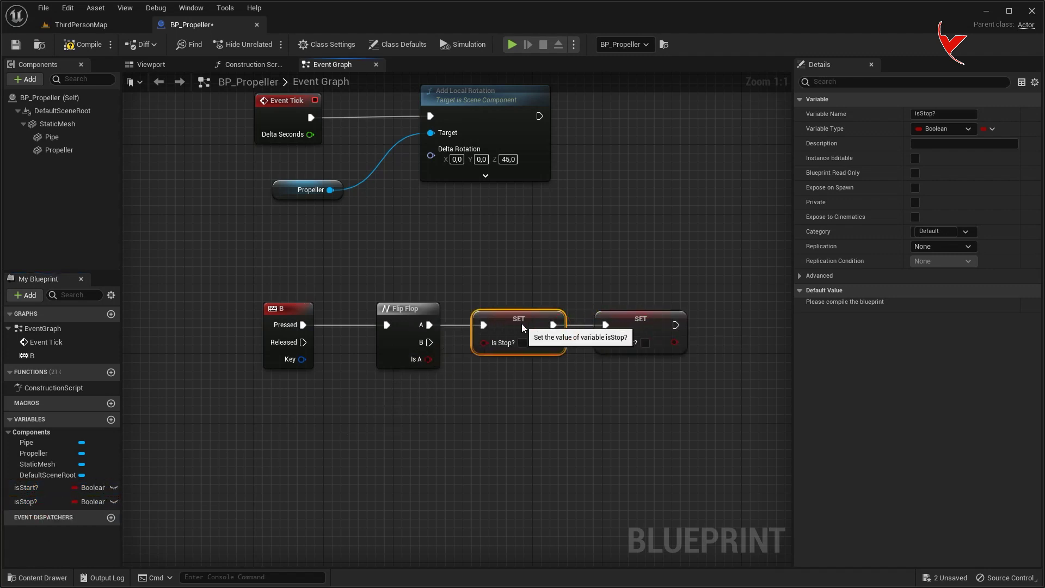
drag(708, 375, 463, 310)
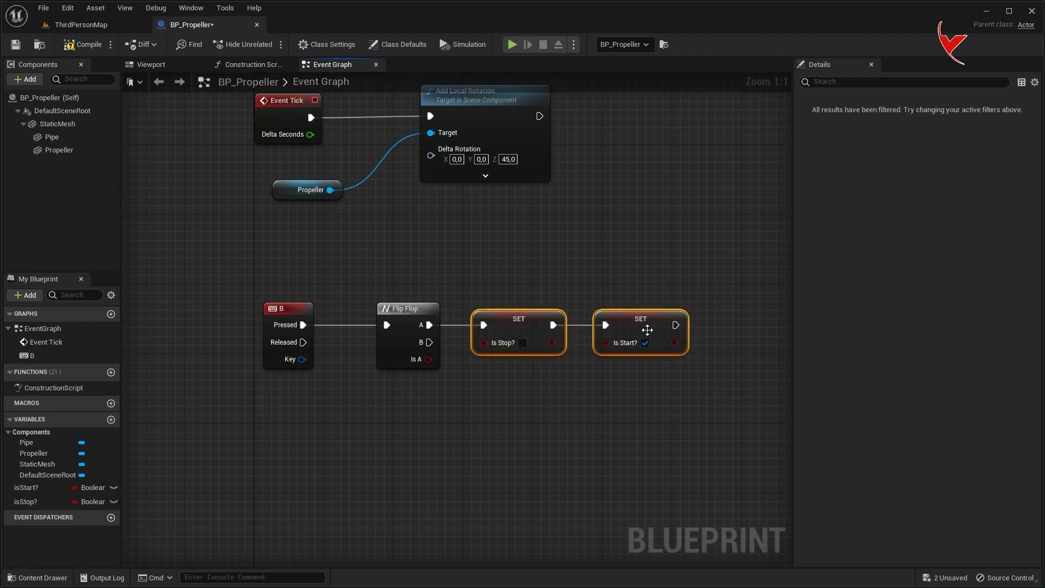
drag(641, 318, 649, 283)
click(654, 307)
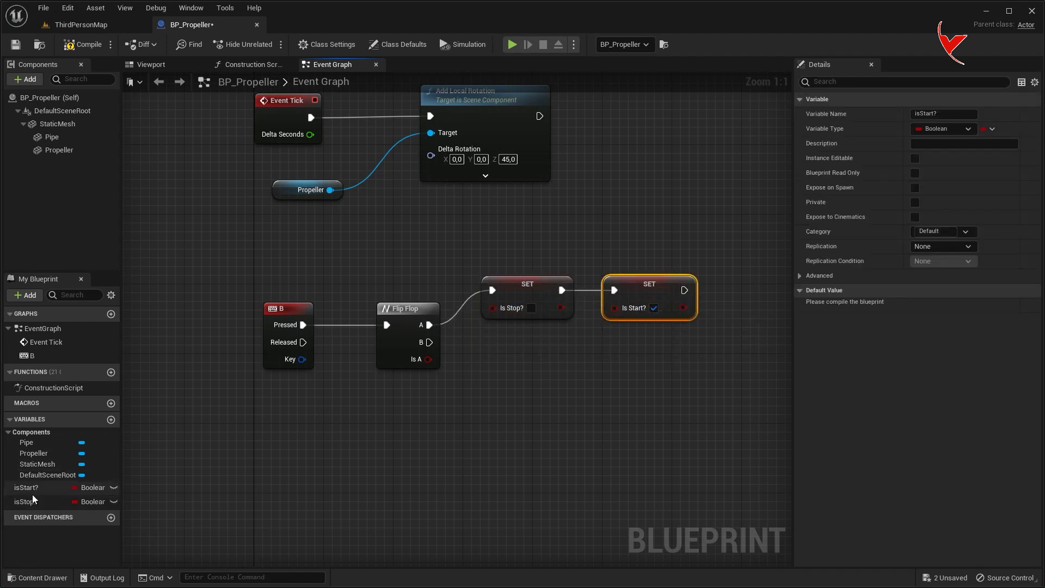
From the B output, set isStart? then isStop? to true, regroup the nodes, and add a macro
drag(27, 487, 488, 362)
drag(431, 345, 431, 346)
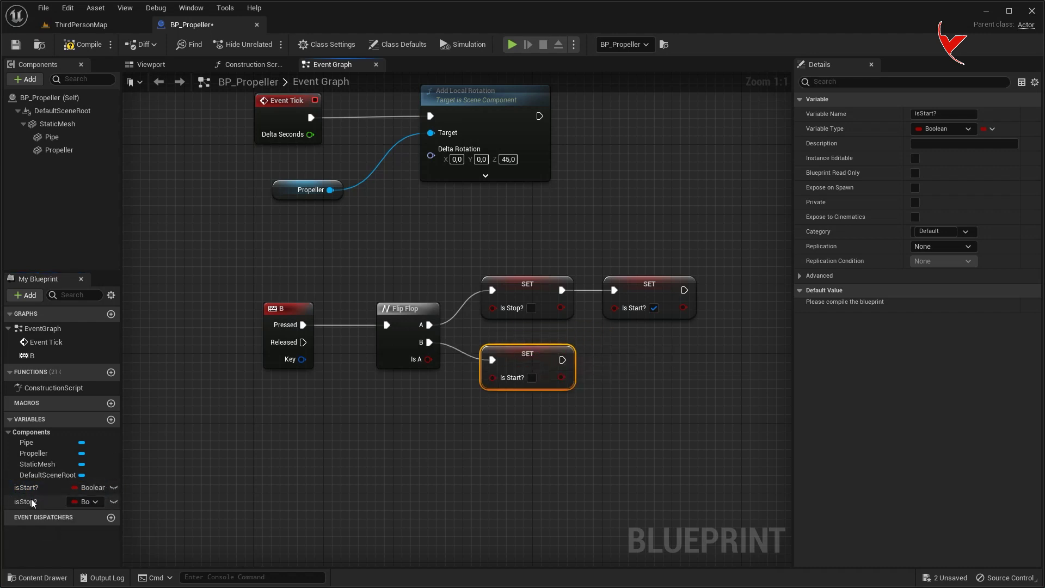
drag(33, 495, 563, 360)
click(653, 377)
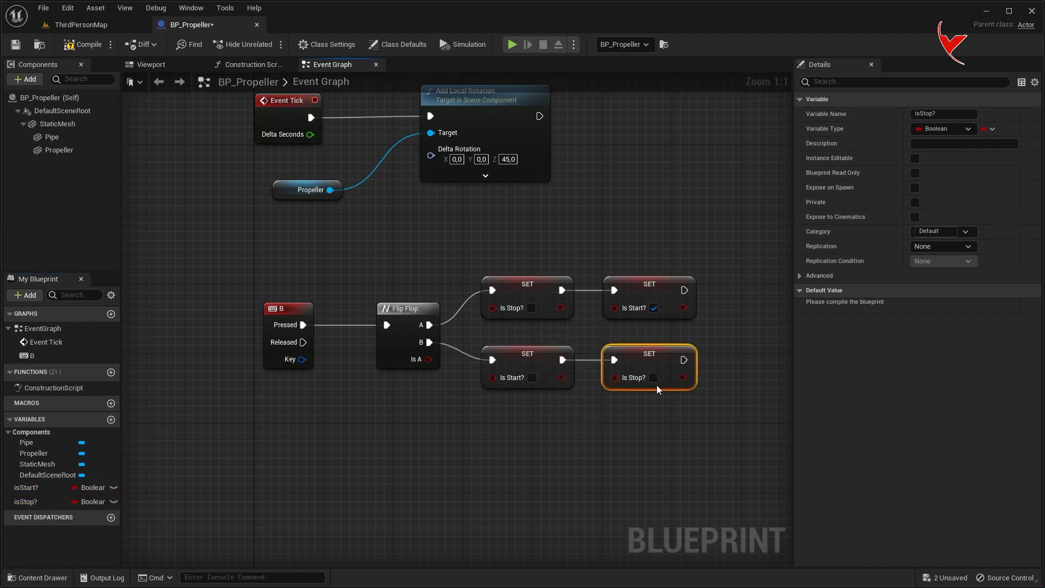
scroll(645, 403, down, 1)
mouse_move(300, 287)
mouse_down()
mouse_move(674, 328)
mouse_move(646, 400)
mouse_up()
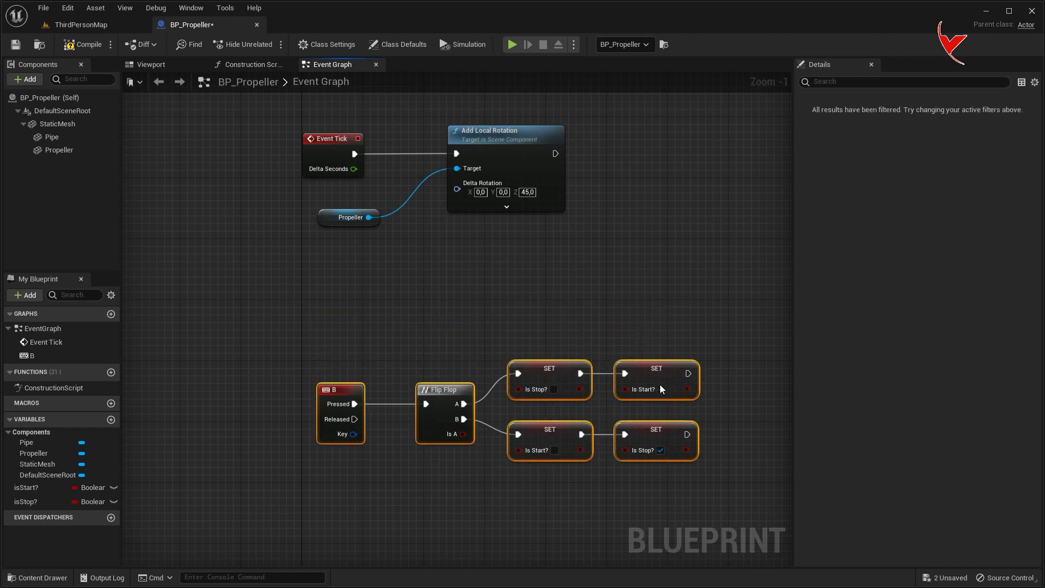
click(536, 317)
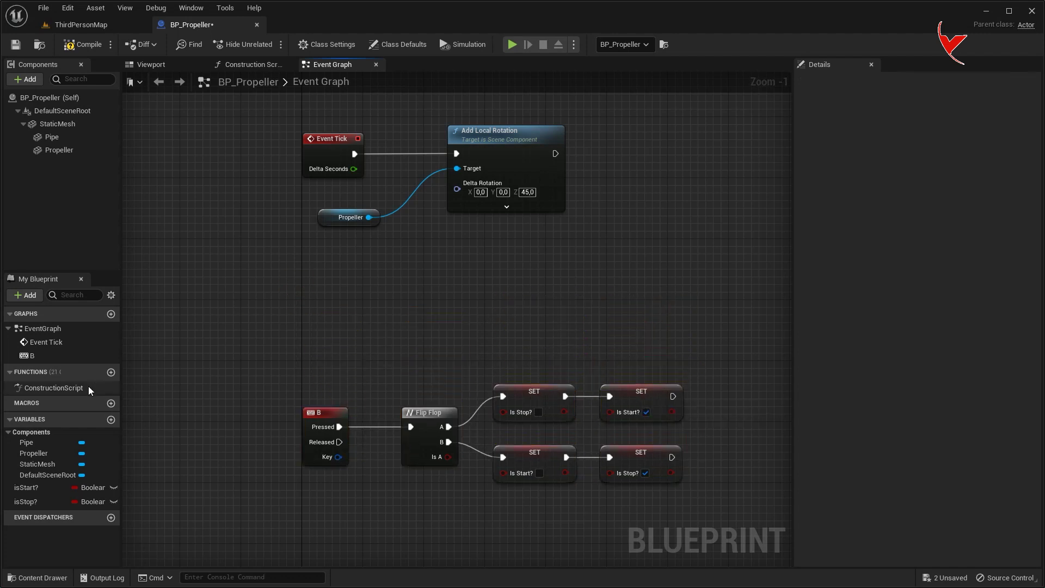
click(111, 403)
Name the macro PropellerMacro, with an exec input In and an output Out
text(PropellerMacro)
key(Return)
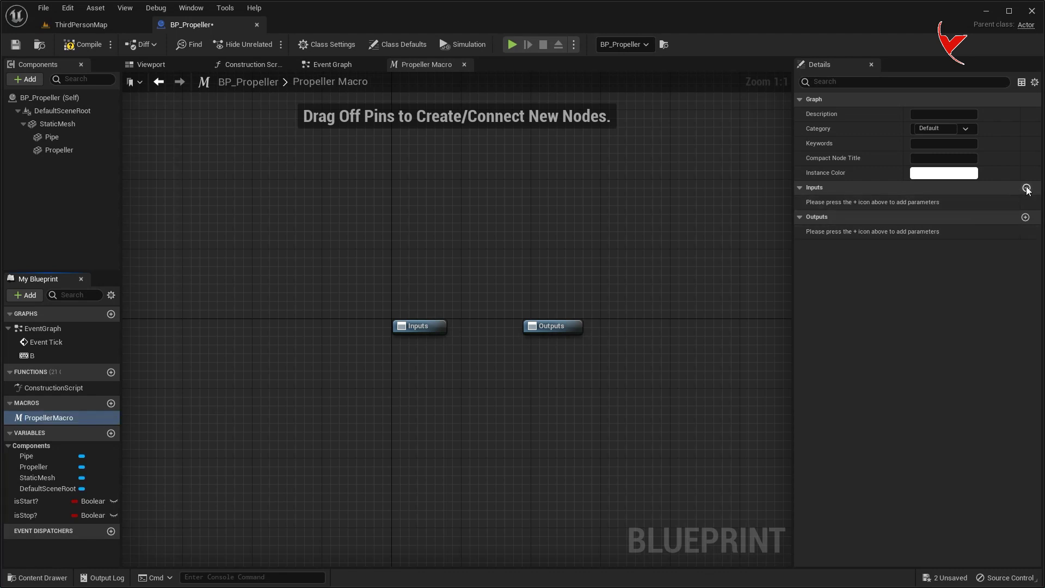
click(1025, 188)
text(In)
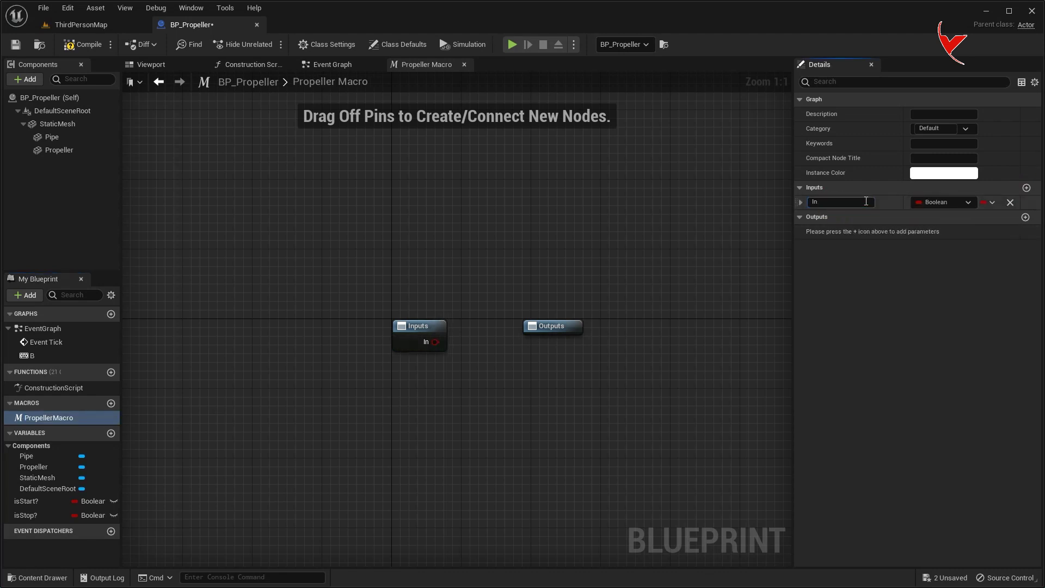
click(936, 202)
click(933, 245)
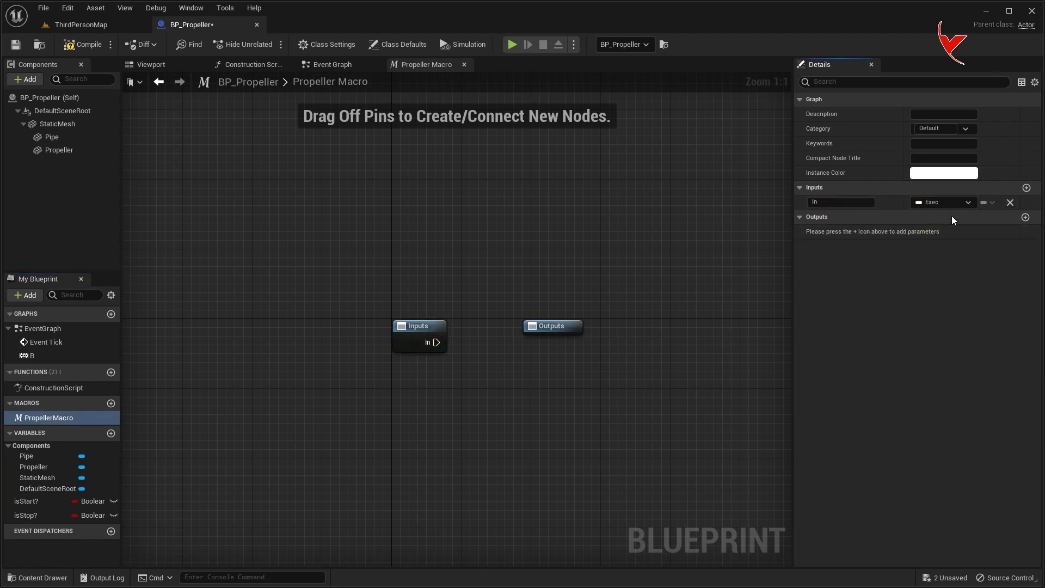
click(1025, 218)
text(Ou)
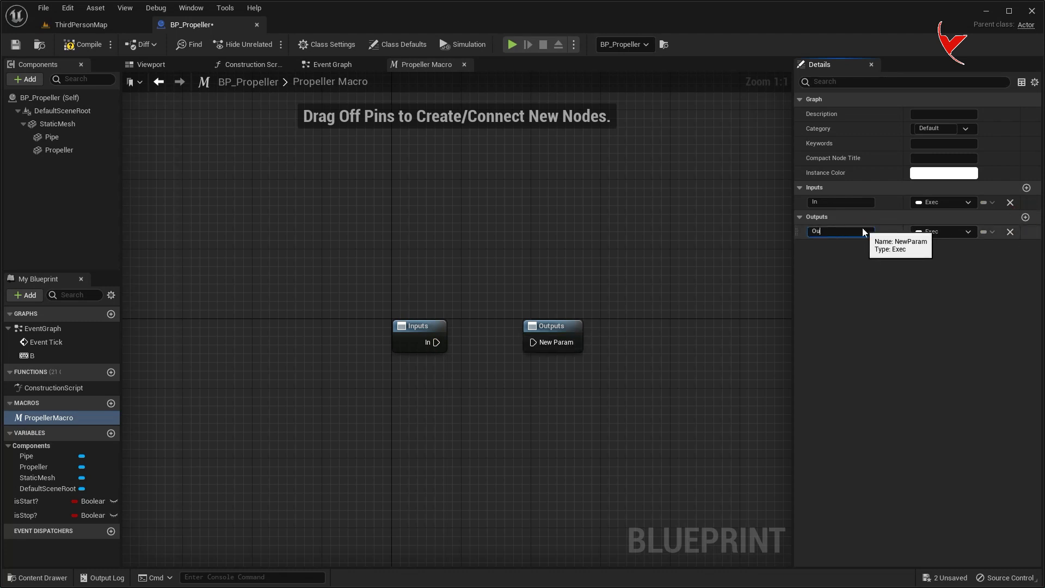
text(t)
key(Return)
scroll(562, 289, down, 1)
right_drag(562, 290, 670, 212)
drag(533, 250, 326, 249)
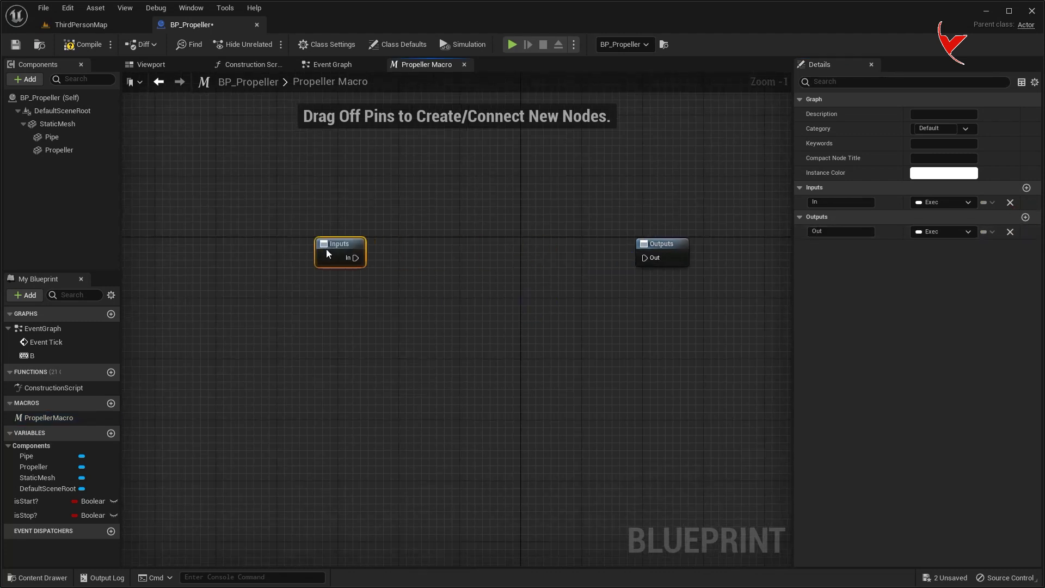
Move the Propeller and Add Local Rotation nodes into the macro, wired to Out
click(333, 65)
drag(338, 191, 525, 239)
key(ctrl+x)
click(425, 65)
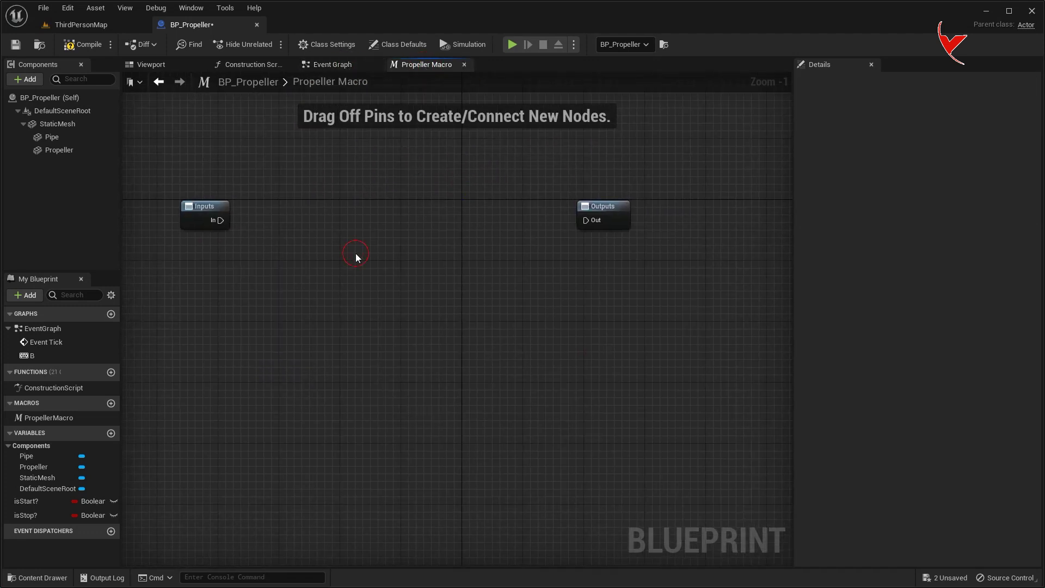
key(ctrl+v)
drag(456, 239, 441, 224)
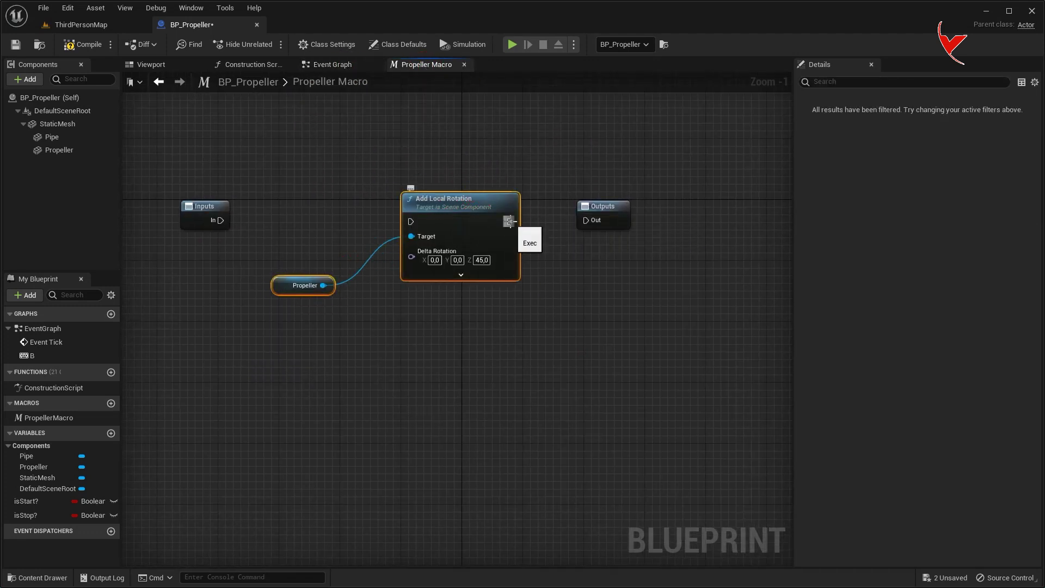
click(638, 217)
right_drag(481, 248, 591, 242)
drag(407, 199, 613, 306)
drag(588, 261, 625, 256)
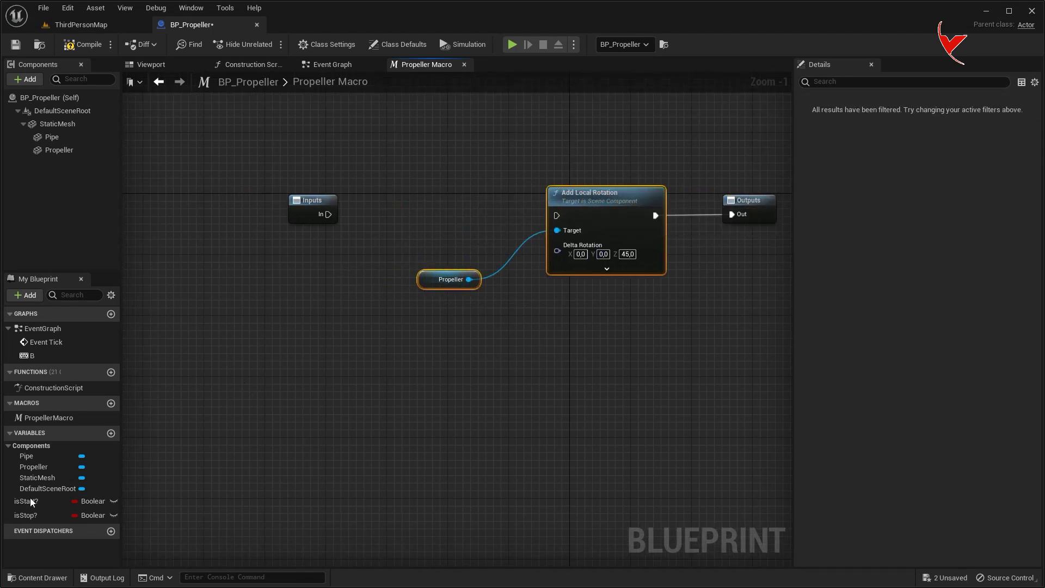
Add a Branch from In conditioned on isStart?, then pull a wire from its False output
drag(30, 501, 255, 251)
click(277, 272)
mouse_move(305, 208)
mouse_down()
mouse_move(268, 208)
mouse_move(364, 210)
mouse_up()
text(bra)
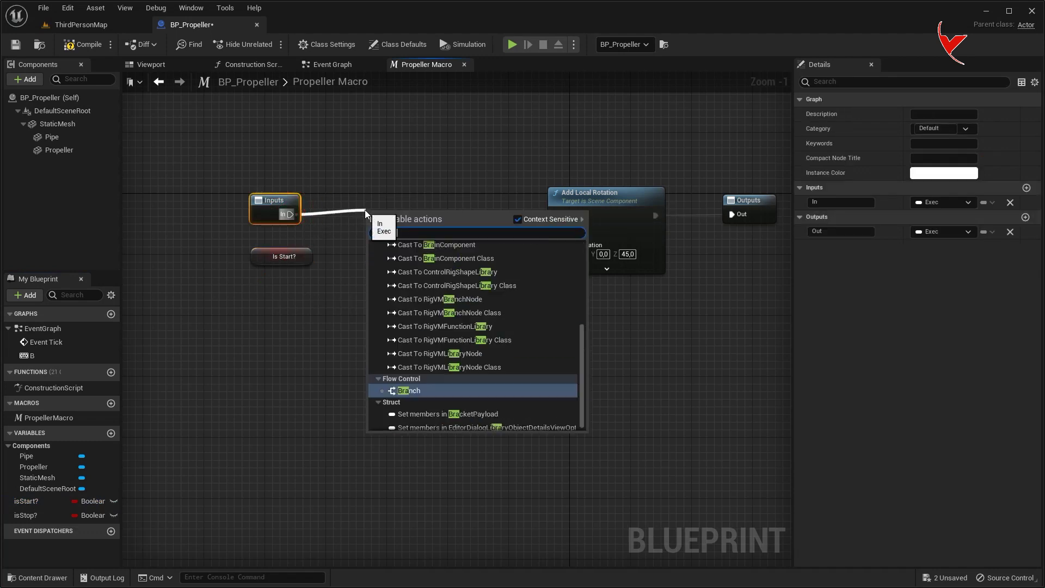
click(408, 390)
drag(302, 255, 379, 234)
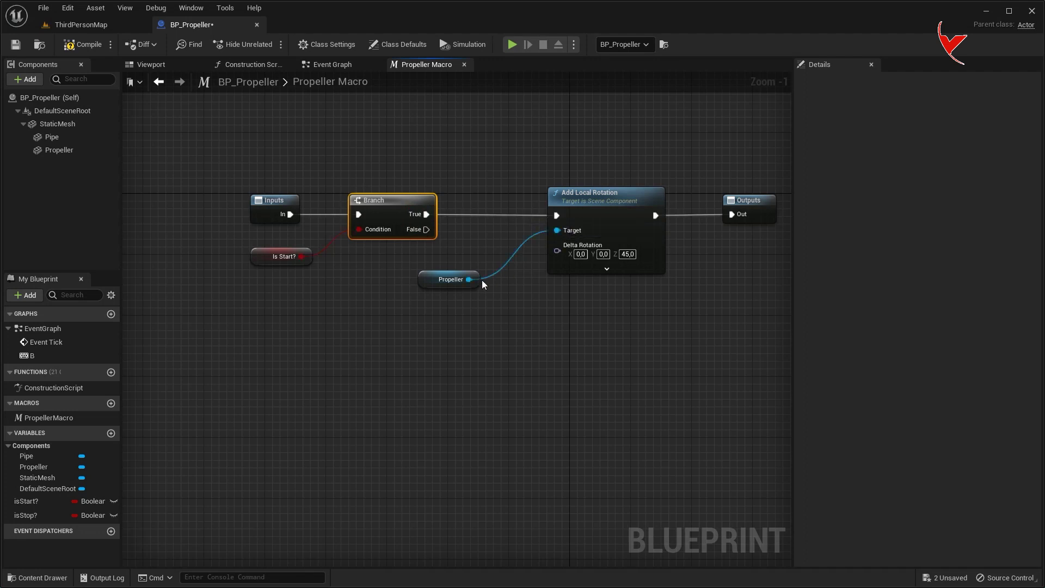
drag(446, 279, 490, 289)
scroll(489, 282, down, 1)
click(471, 183)
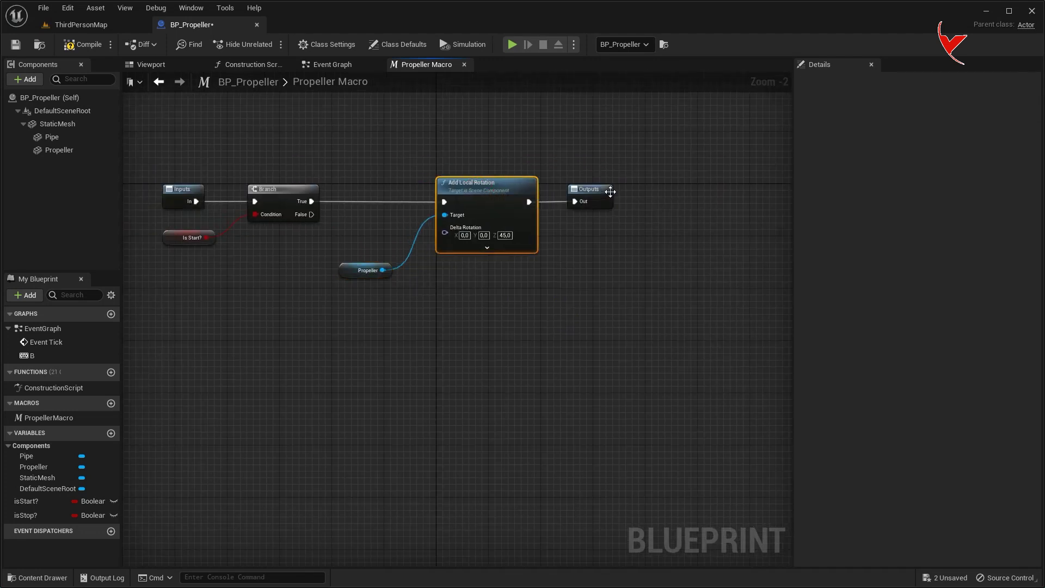
drag(600, 193, 617, 193)
right_drag(411, 257, 488, 227)
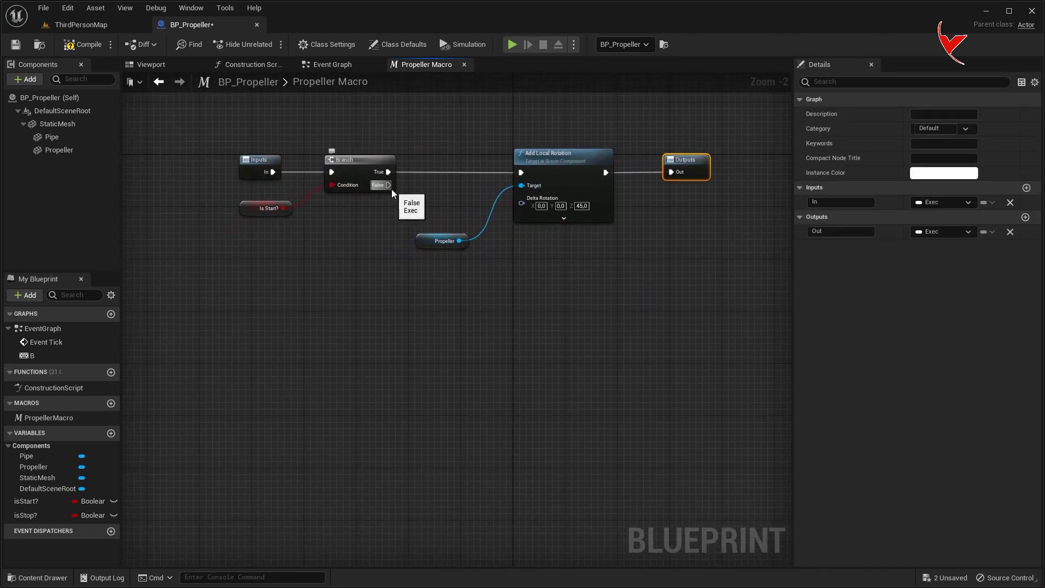
drag(390, 186, 330, 288)
Add a second Branch on the False path, conditioned on isStop?
text(bra)
click(375, 469)
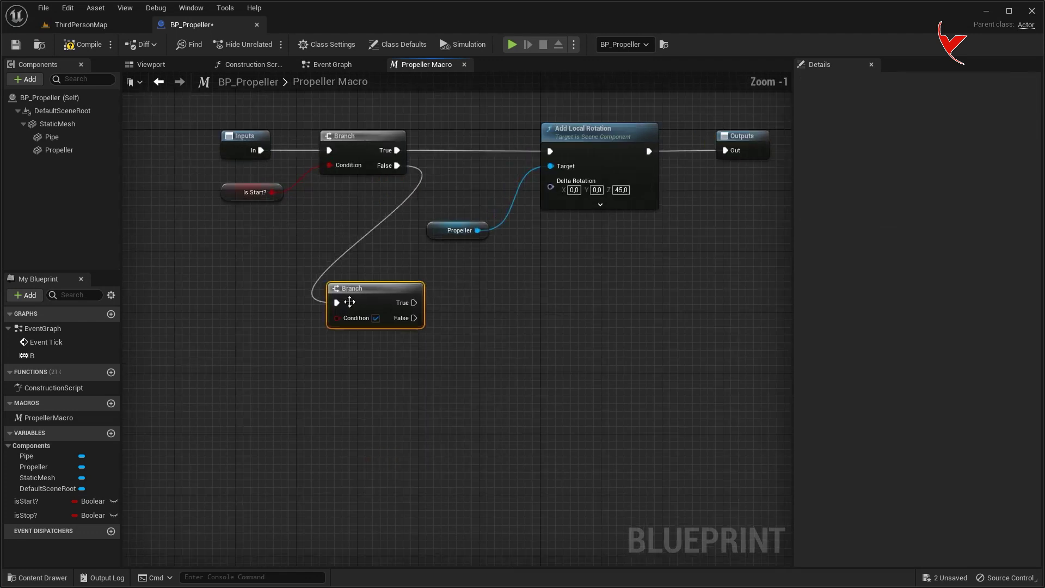
scroll(347, 297, up, 2)
mouse_move(25, 515)
mouse_down()
mouse_move(213, 333)
mouse_move(325, 321)
mouse_up()
click(229, 338)
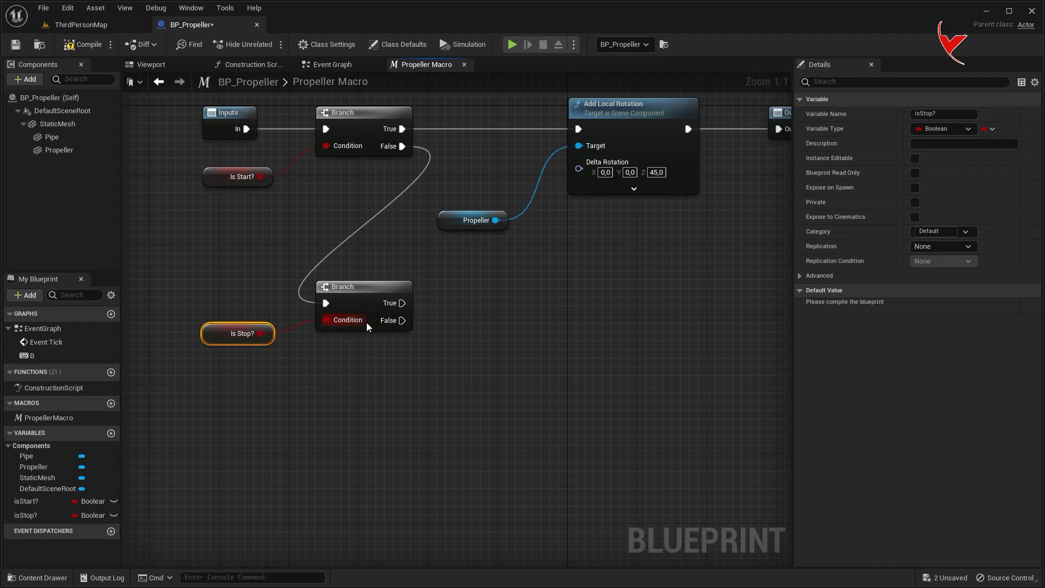
right_drag(366, 322, 275, 362)
Paste an Add Local Rotation on Propeller, run from that Branch's True, Z set to 0, into Out
click(514, 165)
click(489, 328)
key(ctrl+v)
drag(404, 259, 494, 367)
drag(310, 342, 495, 351)
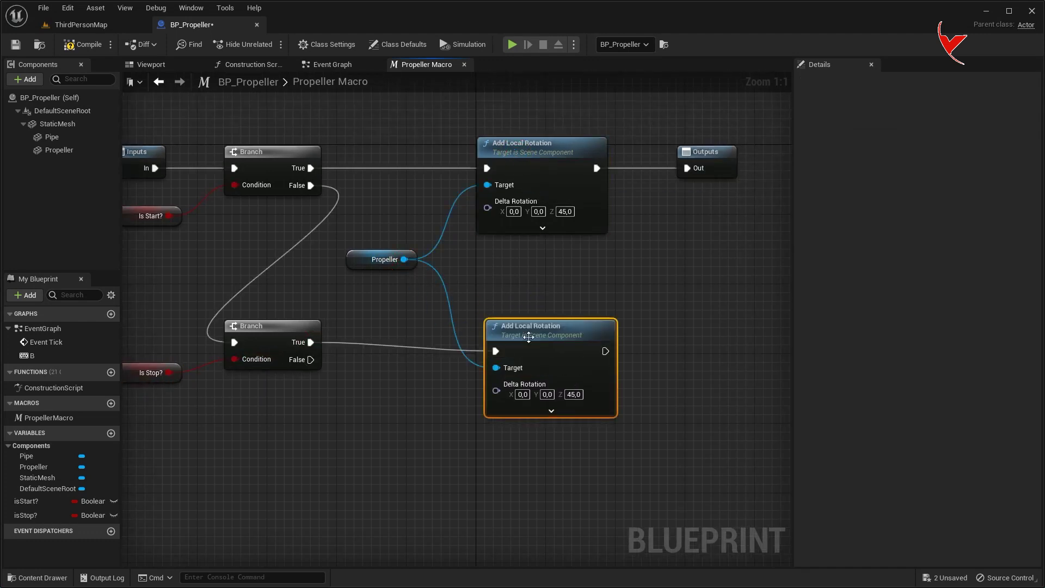
click(562, 394)
text(0)
key(Return)
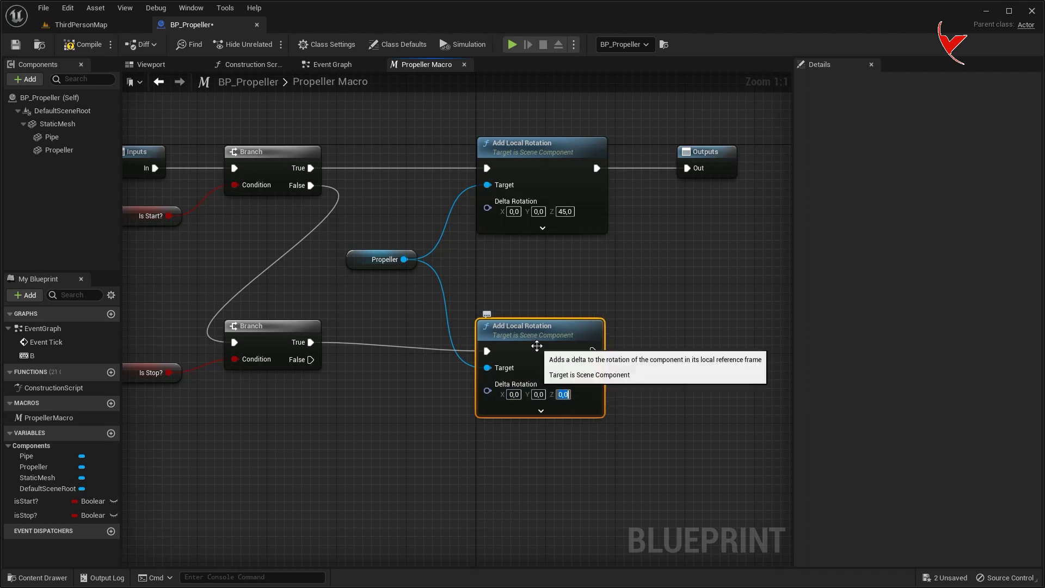
scroll(619, 305, down, 1)
drag(584, 319, 663, 165)
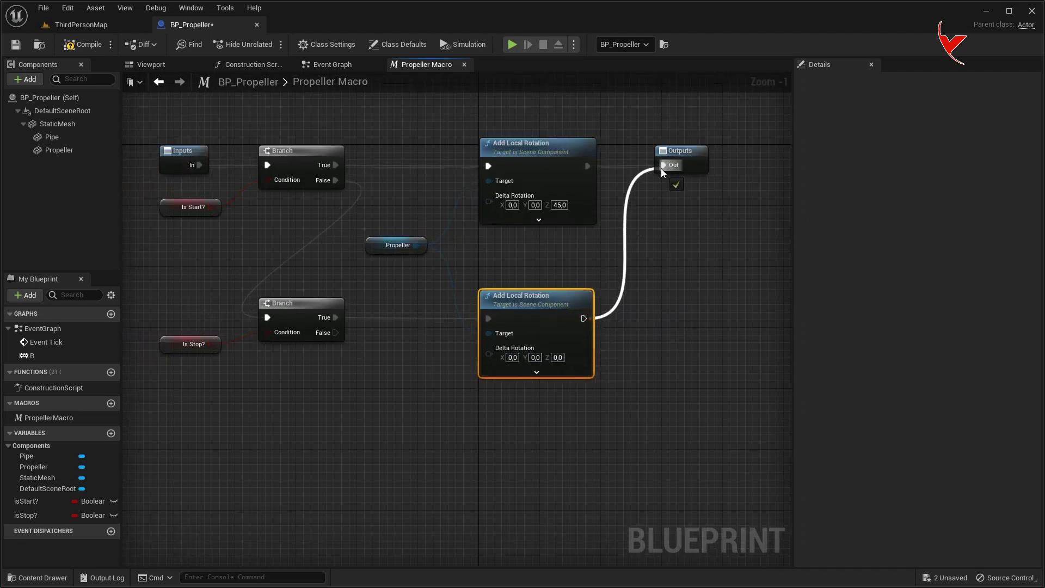
right_drag(647, 260, 745, 249)
click(397, 44)
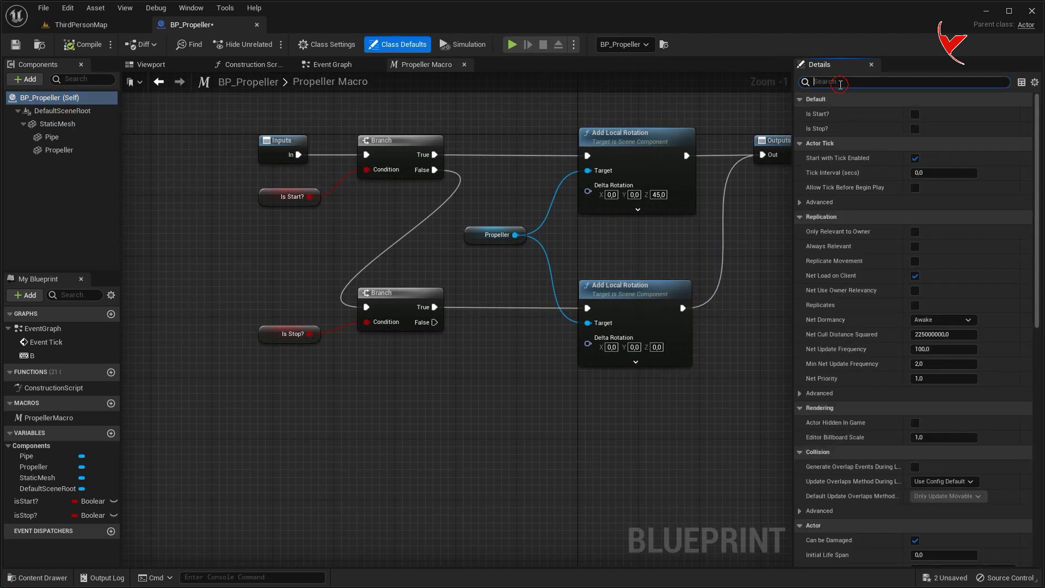
Set Auto Receive Input to Player 0 and place PropellerMacro after Event Tick
text(inp)
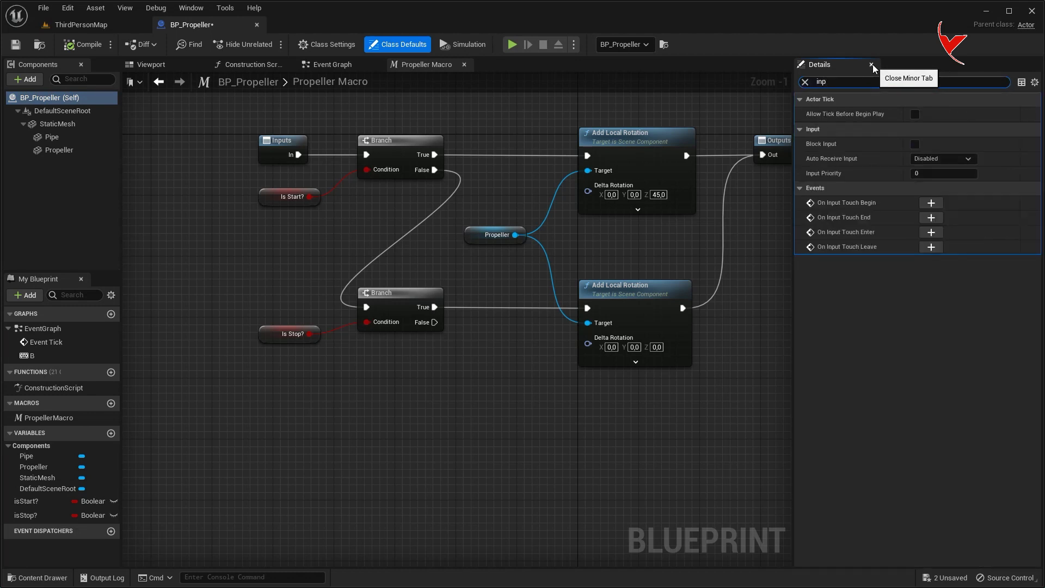
click(945, 159)
click(935, 181)
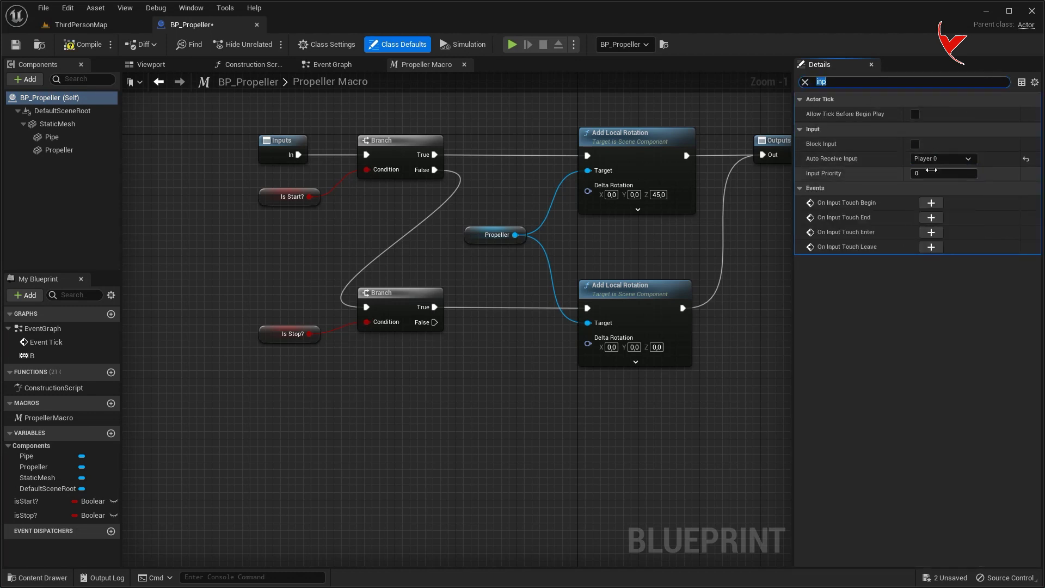
click(333, 64)
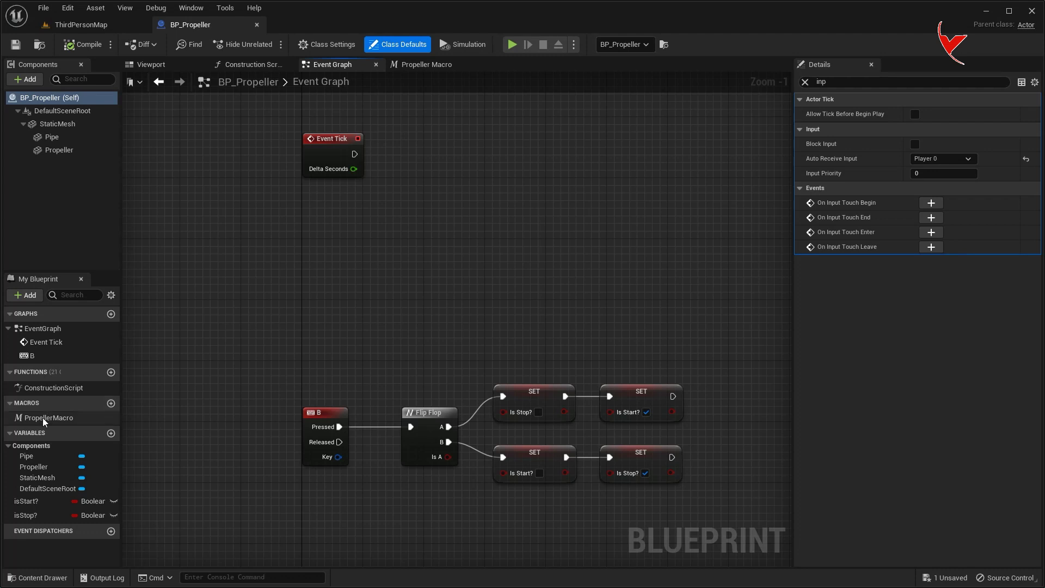
mouse_move(49, 418)
mouse_down()
mouse_move(387, 131)
mouse_move(396, 145)
mouse_move(440, 138)
mouse_up()
Play-test the propeller in ThirdPersonMap, then go back to BP_Propeller with the Content Drawer shown
click(134, 25)
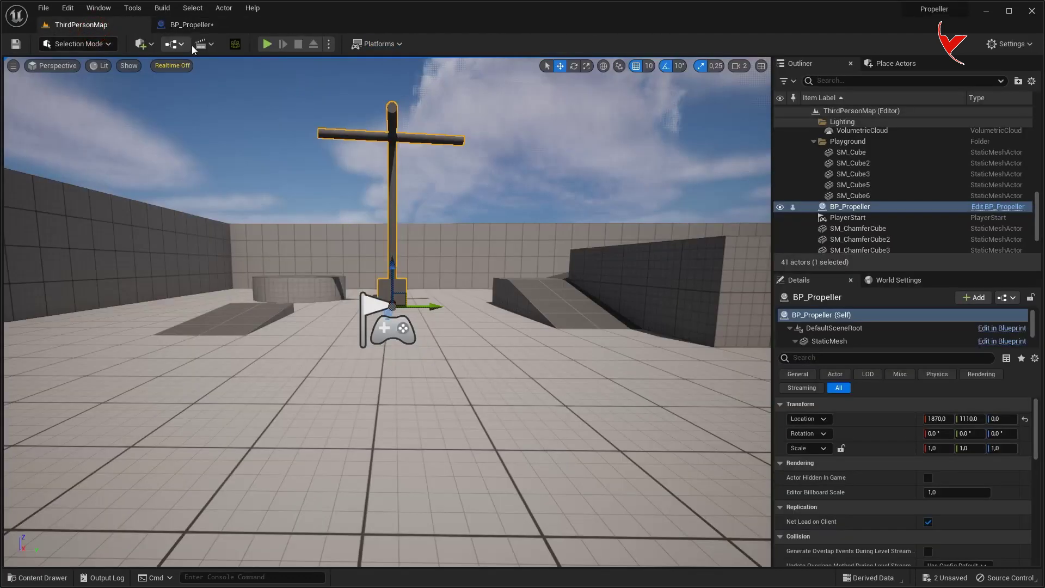
click(267, 48)
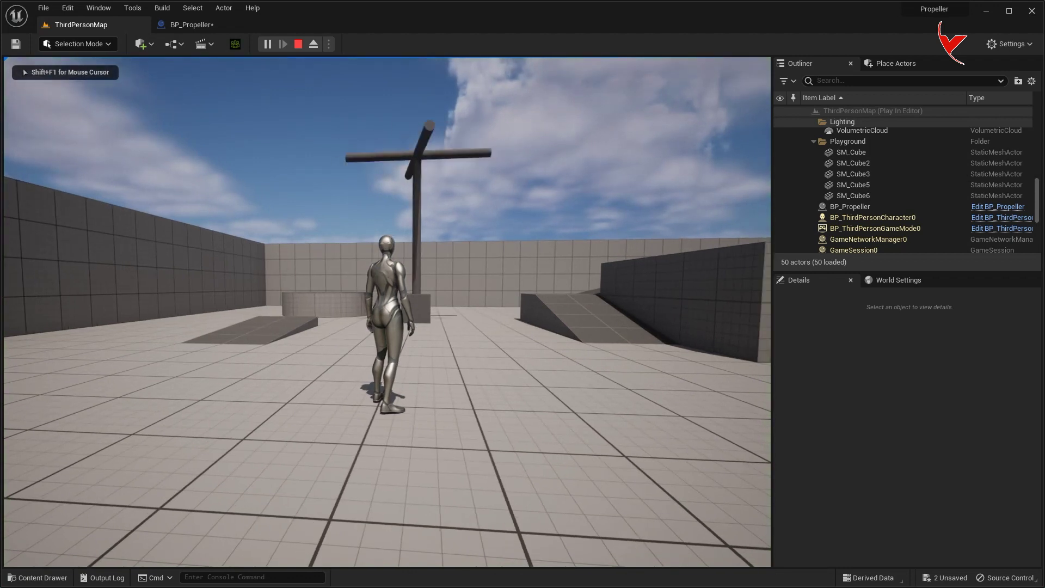
key(shift+F1)
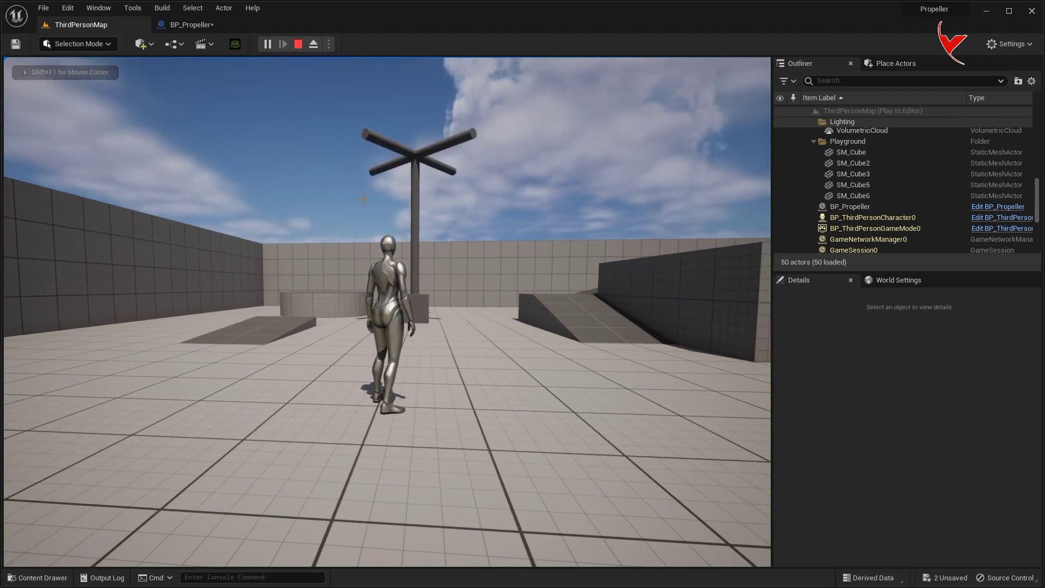
key(Escape)
click(211, 24)
key(ctrl+space)
Create a CurveFloat asset named CUR_Propeller via Miscellaneous > Curve and open it
right_click(547, 468)
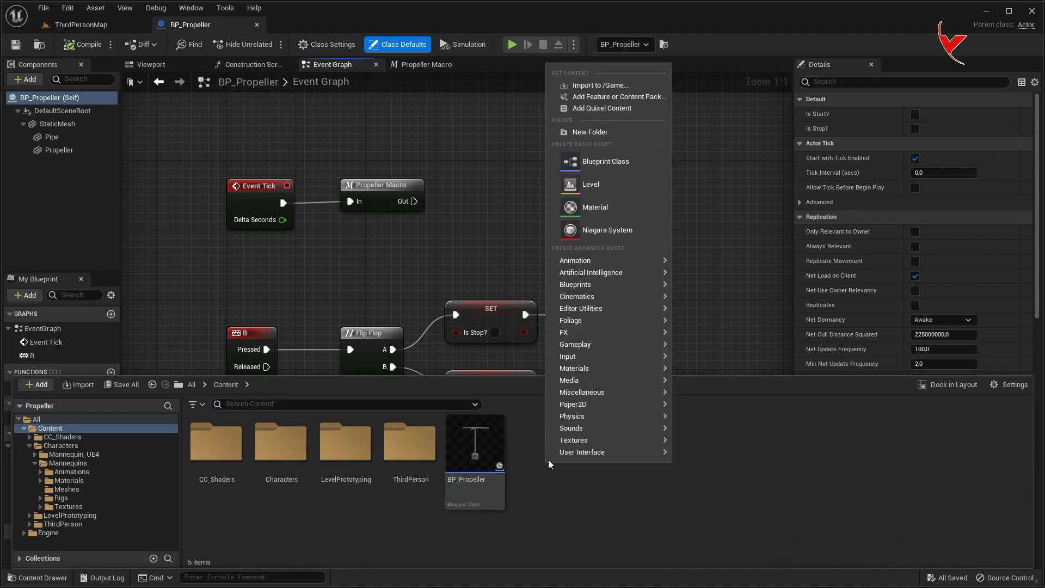
mouse_move(597, 396)
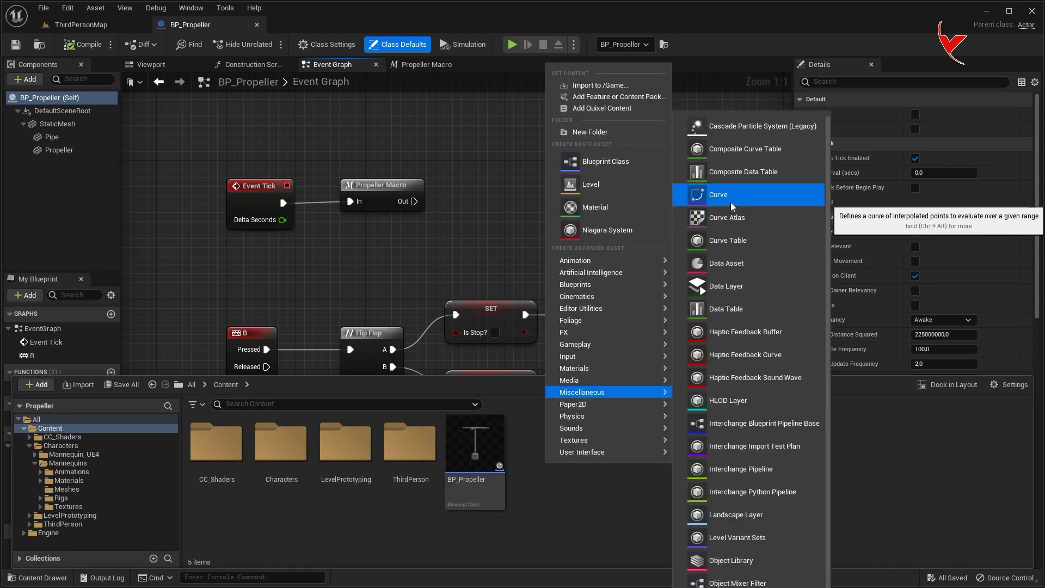
click(727, 199)
click(365, 212)
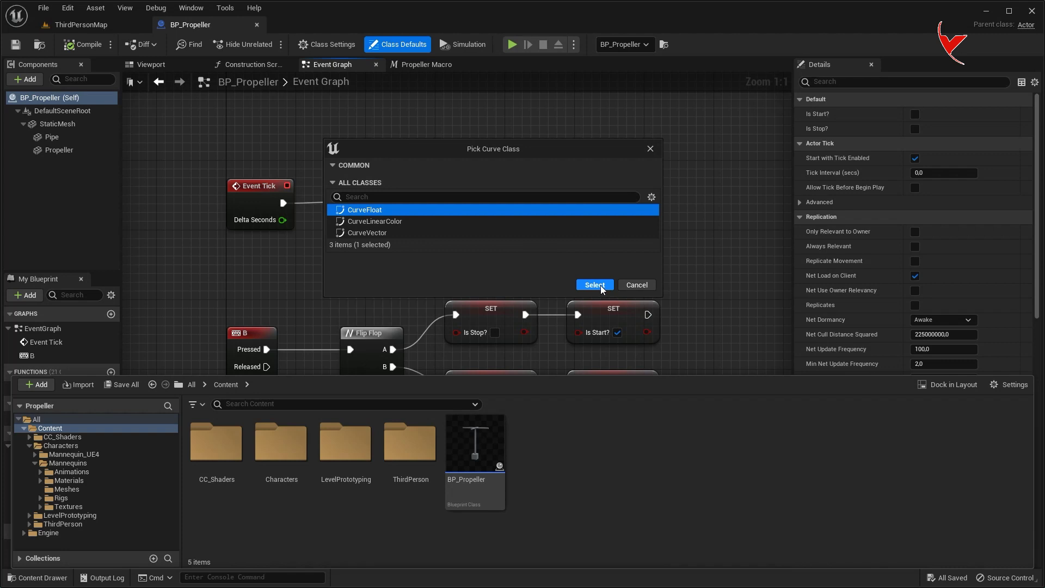
click(595, 286)
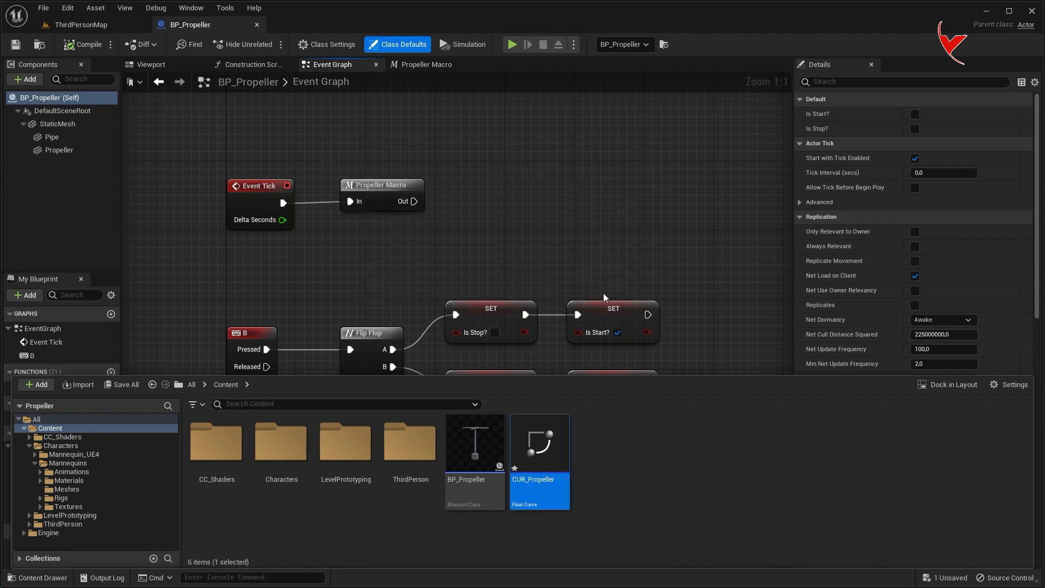
double_click(542, 438)
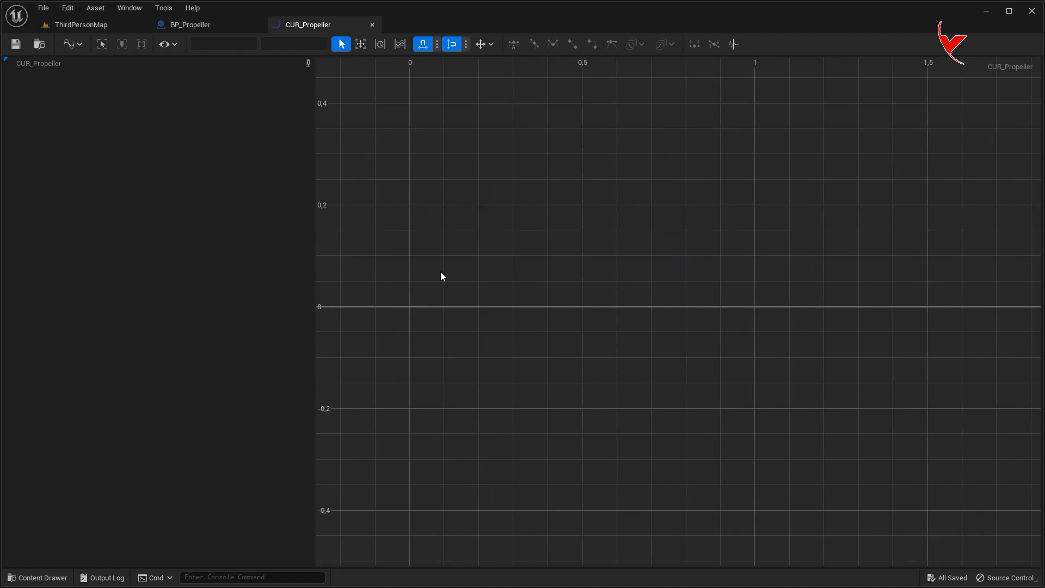
Add two keys to the CUR_Propeller curve
right_click(441, 310)
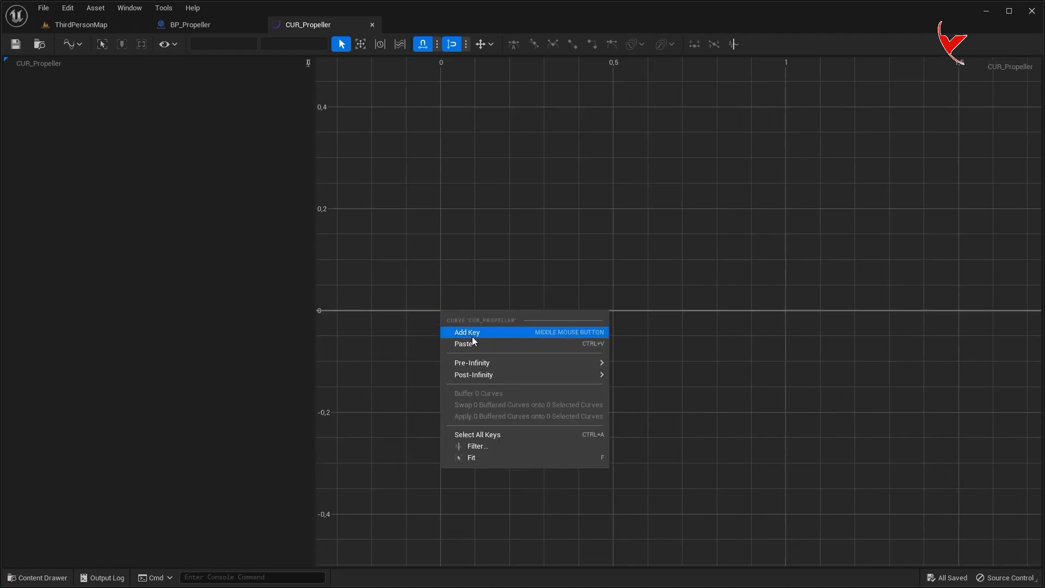
click(472, 336)
right_click(569, 314)
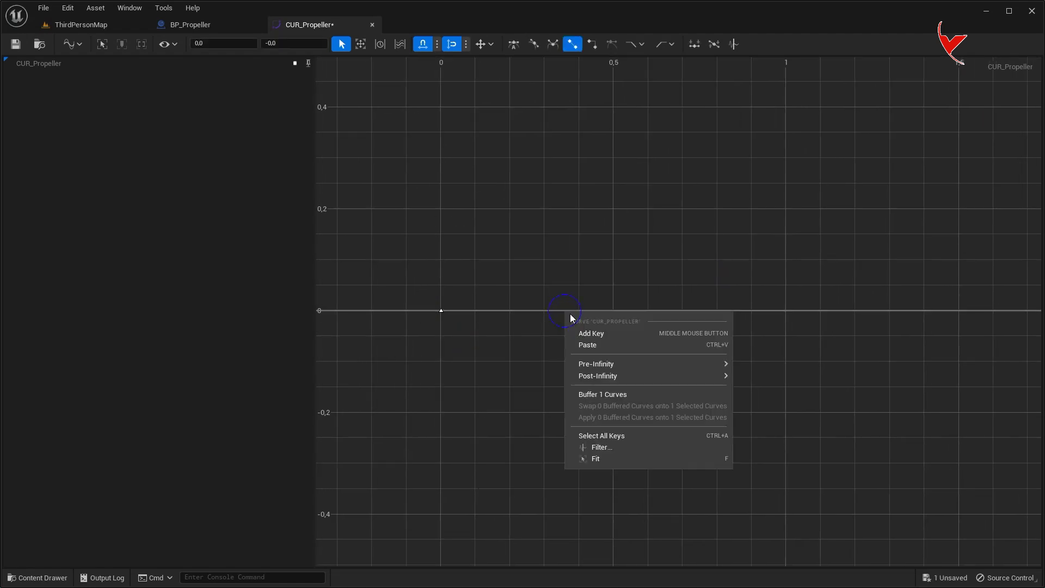
click(593, 333)
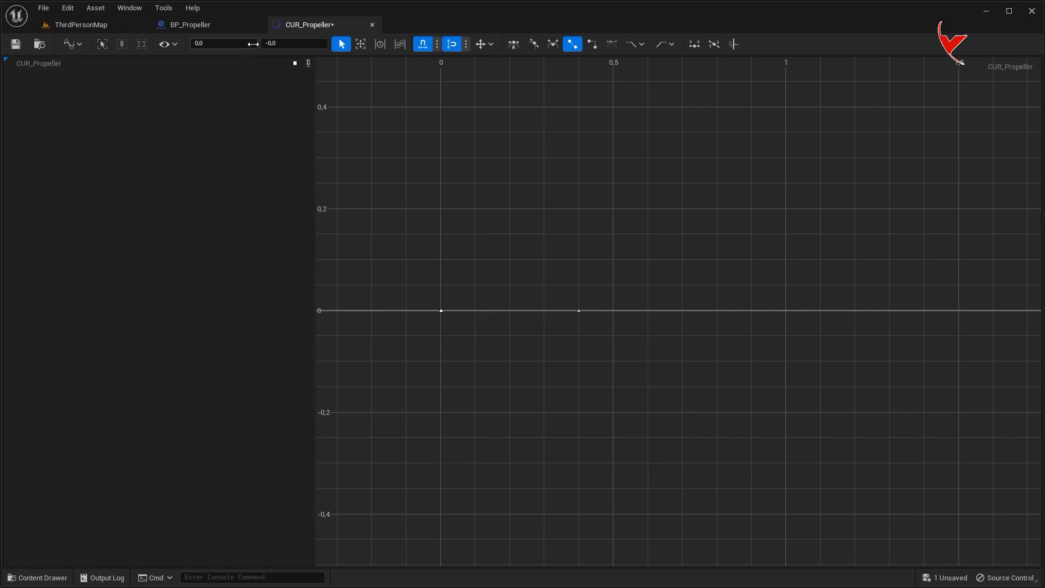
Set the second key to time 50 and value 45, then frame the whole curve
click(229, 44)
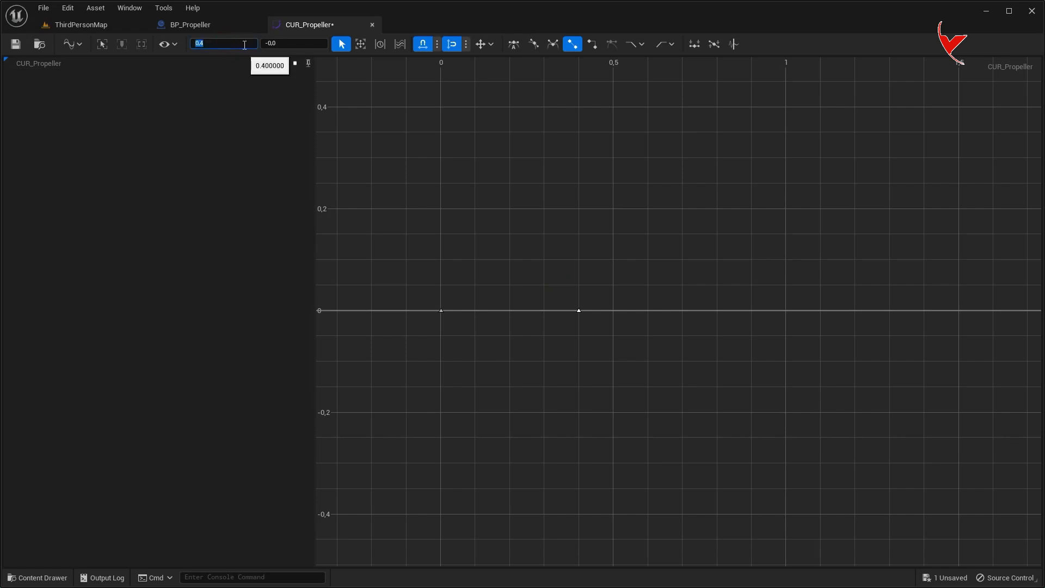
click(449, 179)
click(100, 46)
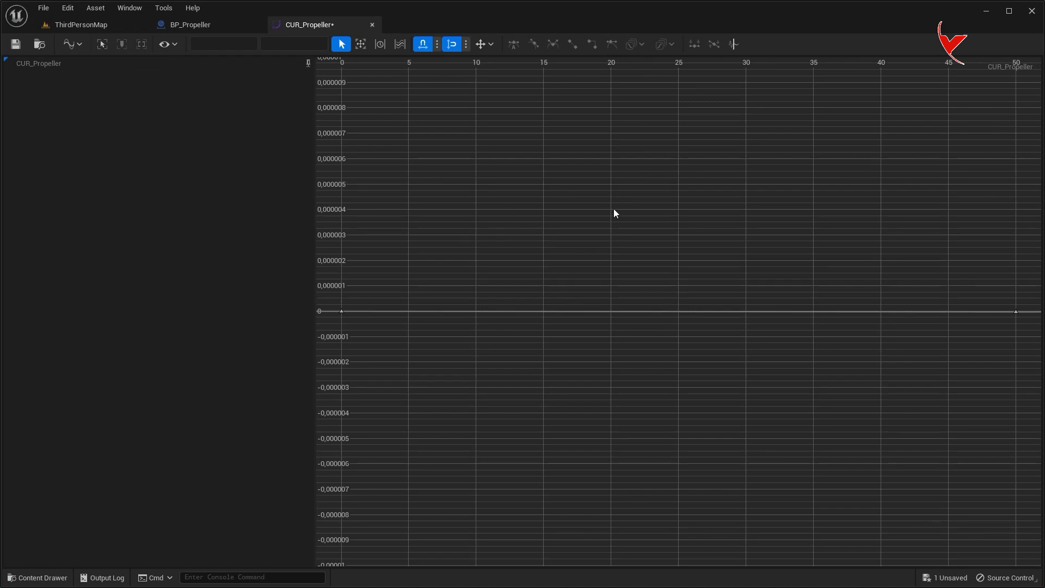
scroll(557, 207, down, 2)
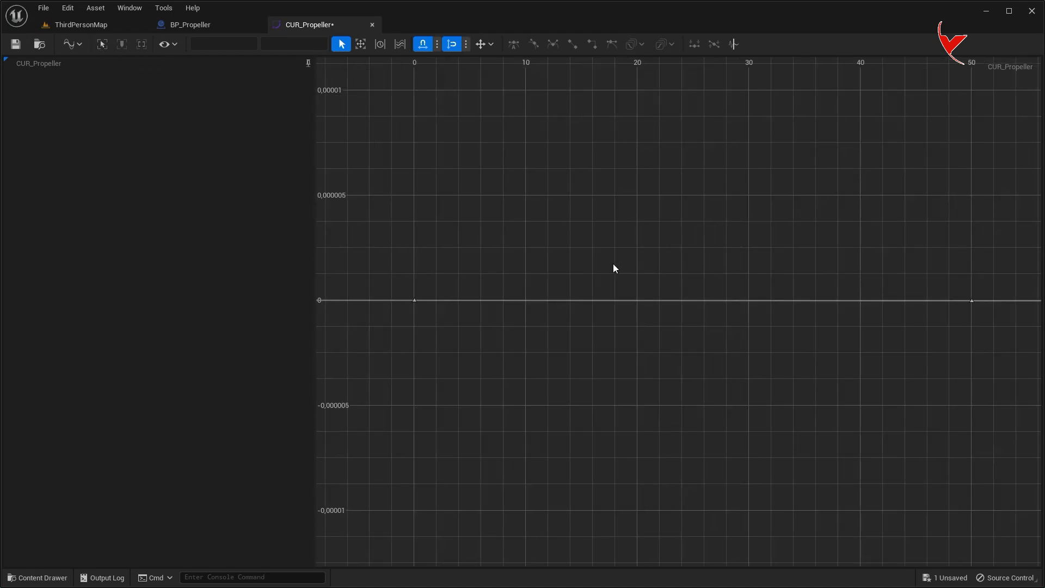
click(972, 301)
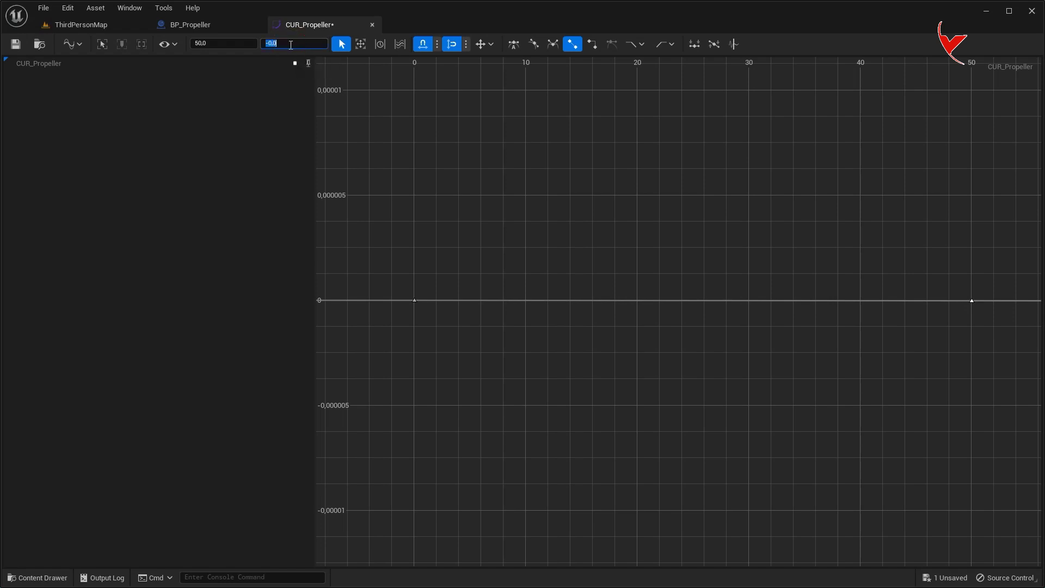
text(45)
key(Return)
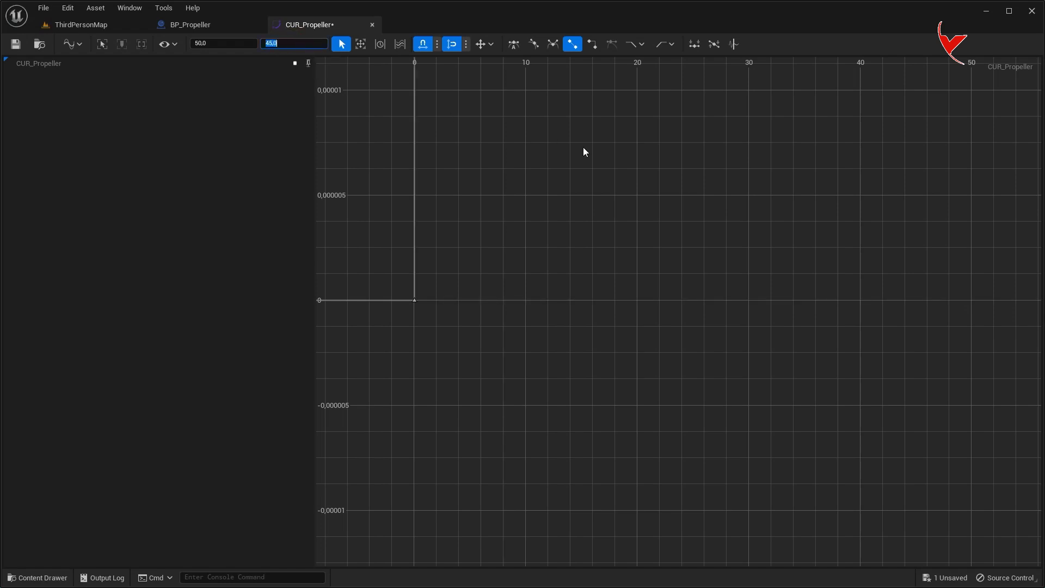
click(585, 152)
click(101, 44)
Give both curve keys Auto interpolation, confirm the end key is 50 / 45, and return to BP_Propeller
scroll(561, 213, down, 3)
drag(862, 420, 862, 419)
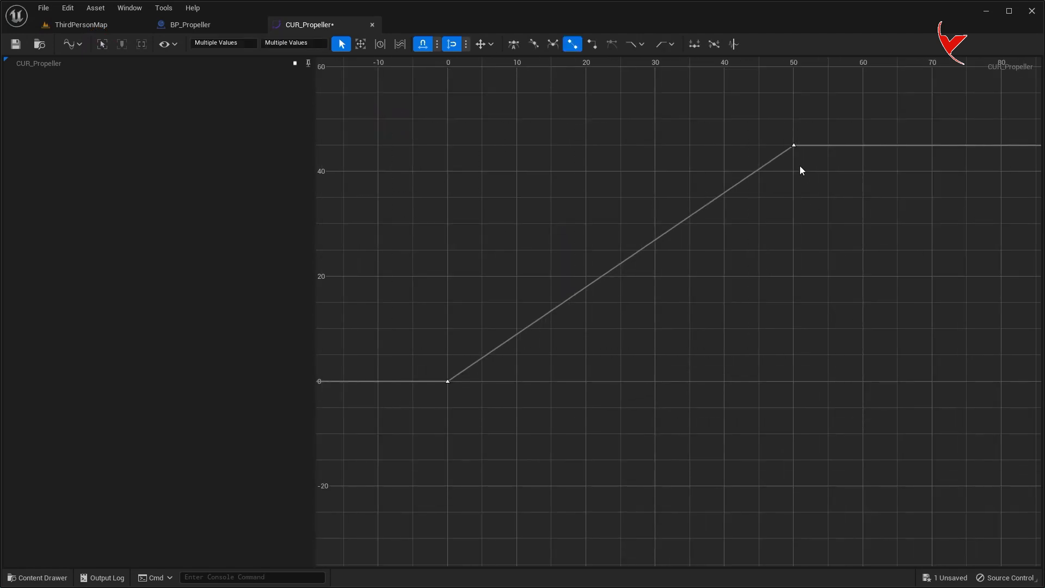
right_click(794, 146)
click(806, 269)
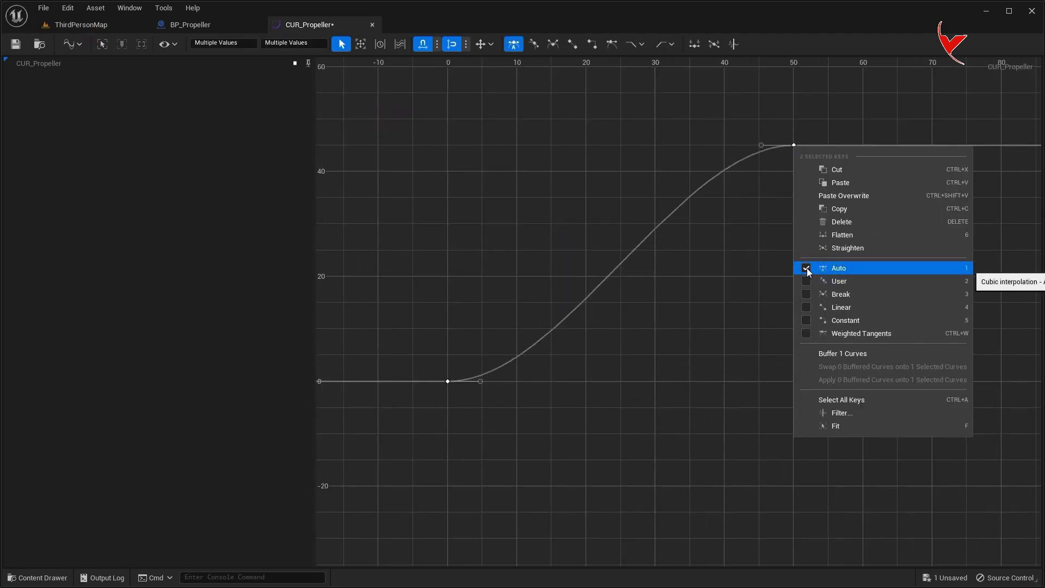
click(774, 265)
click(793, 145)
click(226, 42)
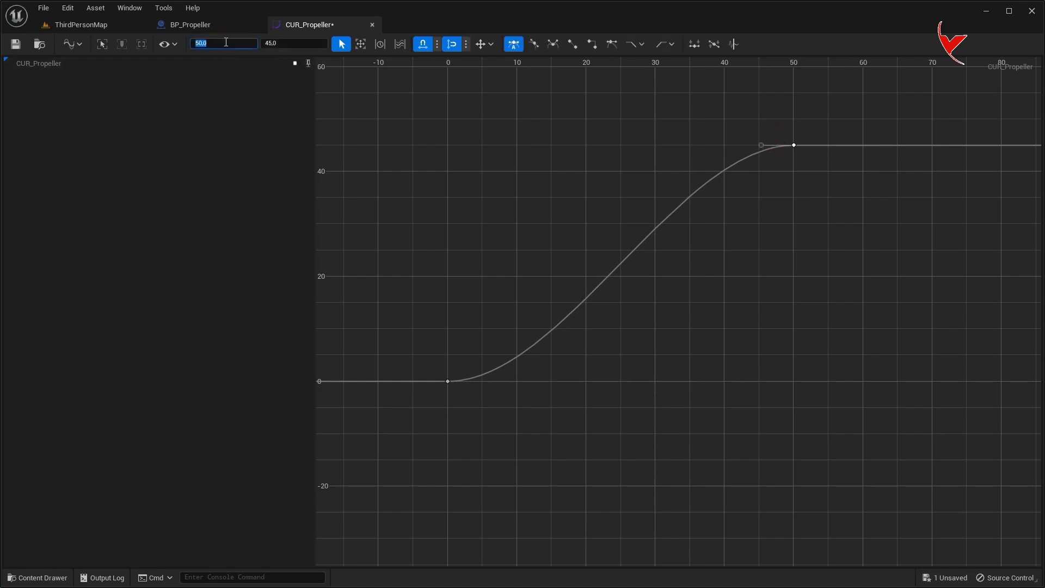
click(287, 44)
click(222, 26)
Add a Curve variable of type Curve Float with CUR_Propeller as its default value
click(419, 62)
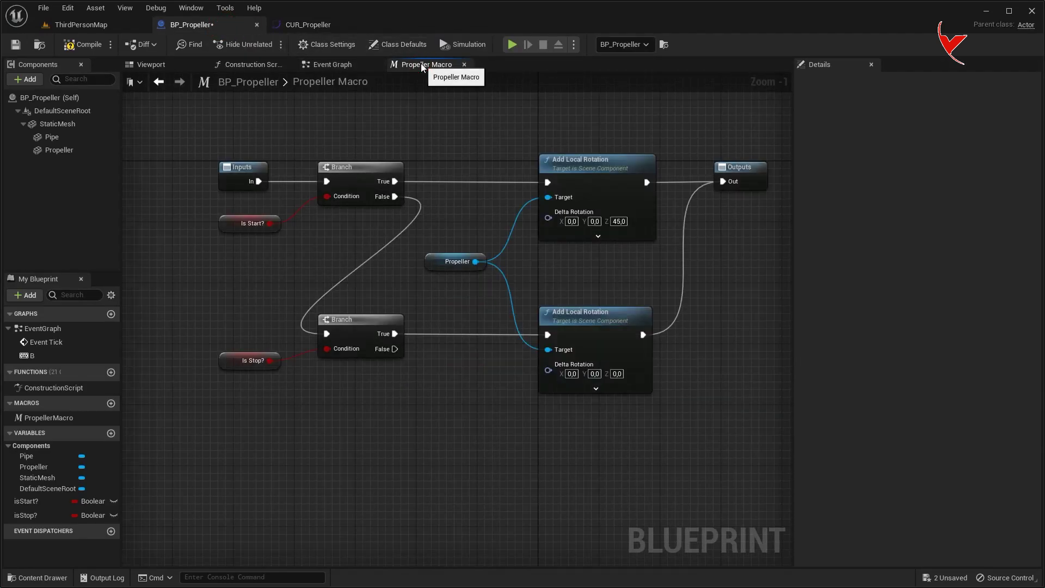
click(110, 432)
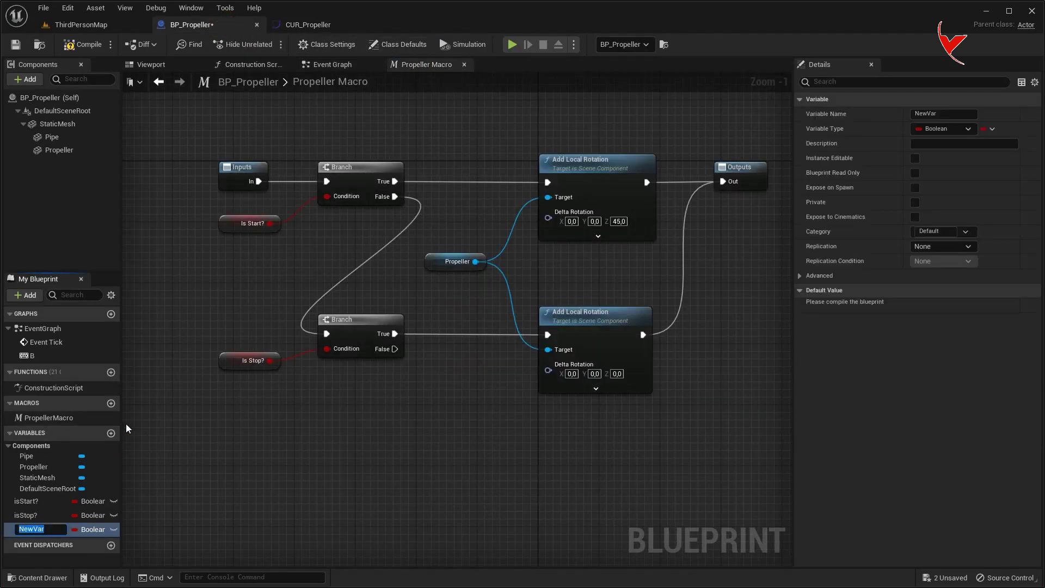
text(Curve)
key(Return)
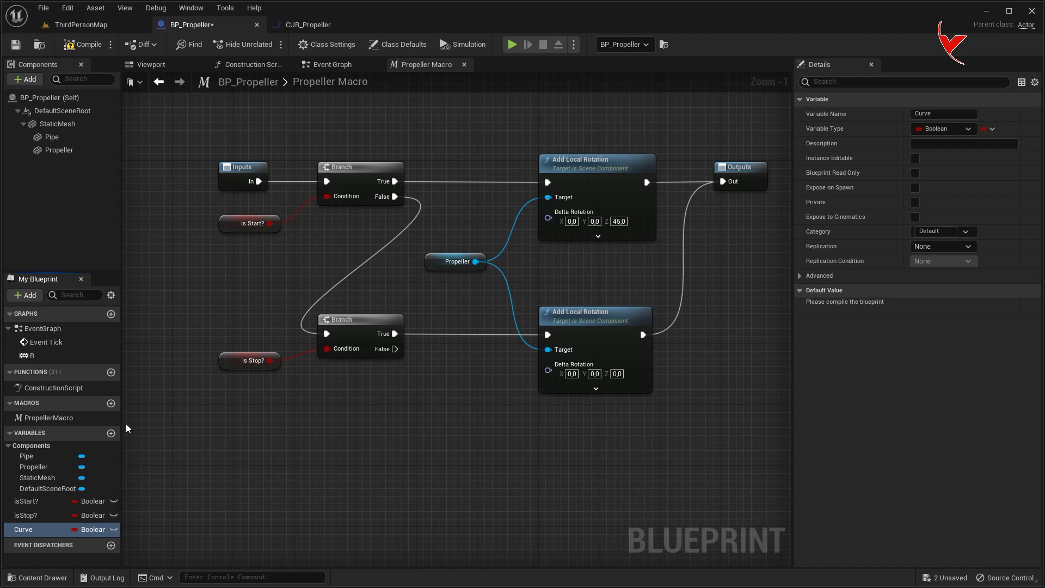
click(924, 130)
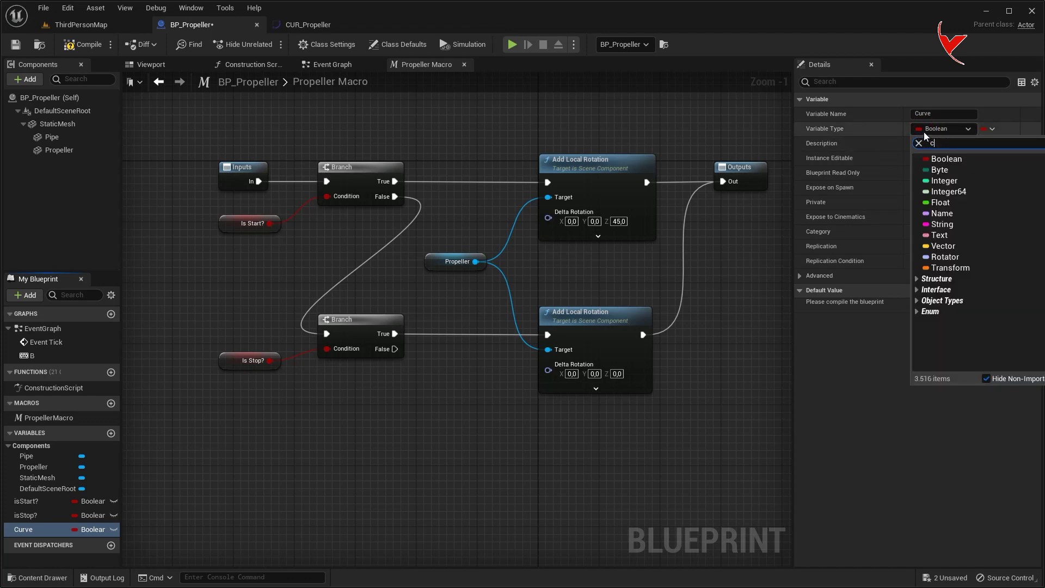
text(curve floa)
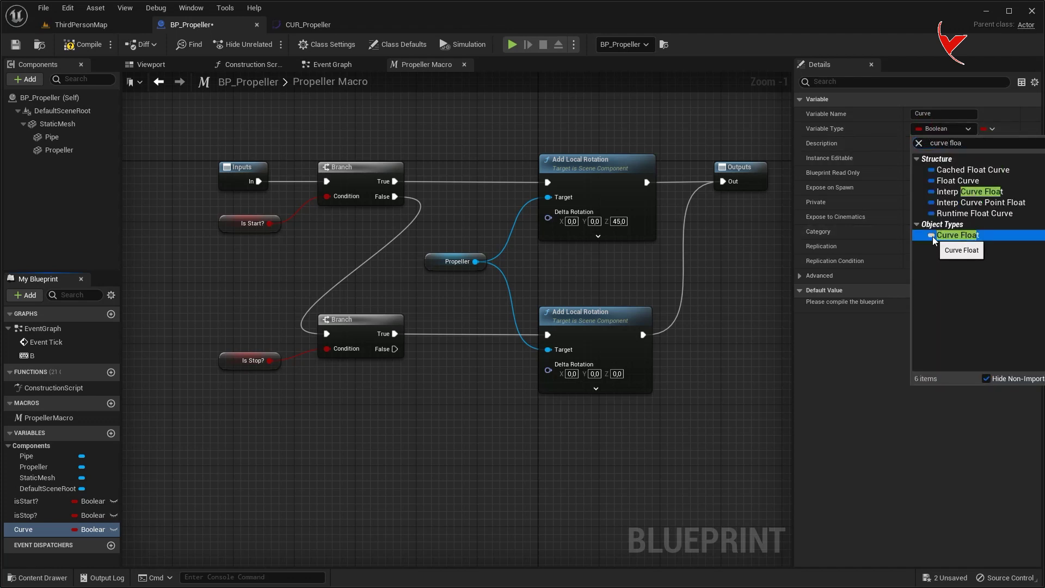
click(969, 235)
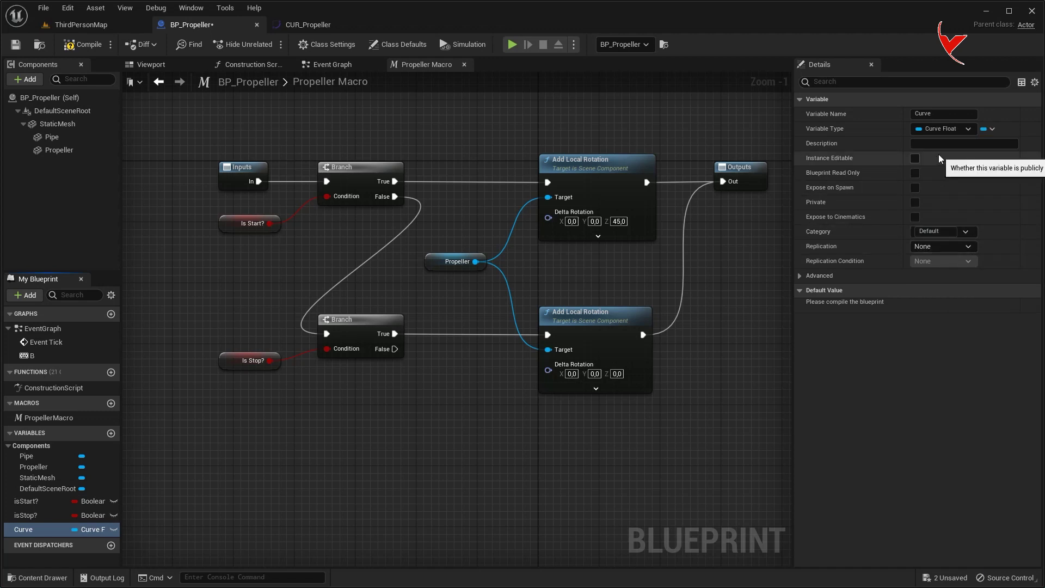
click(977, 307)
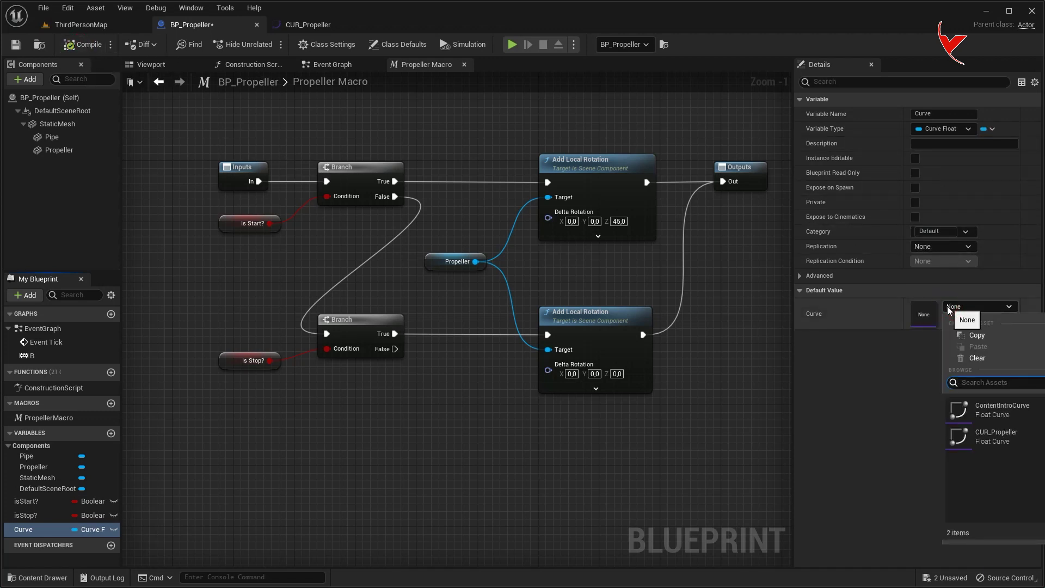
click(985, 438)
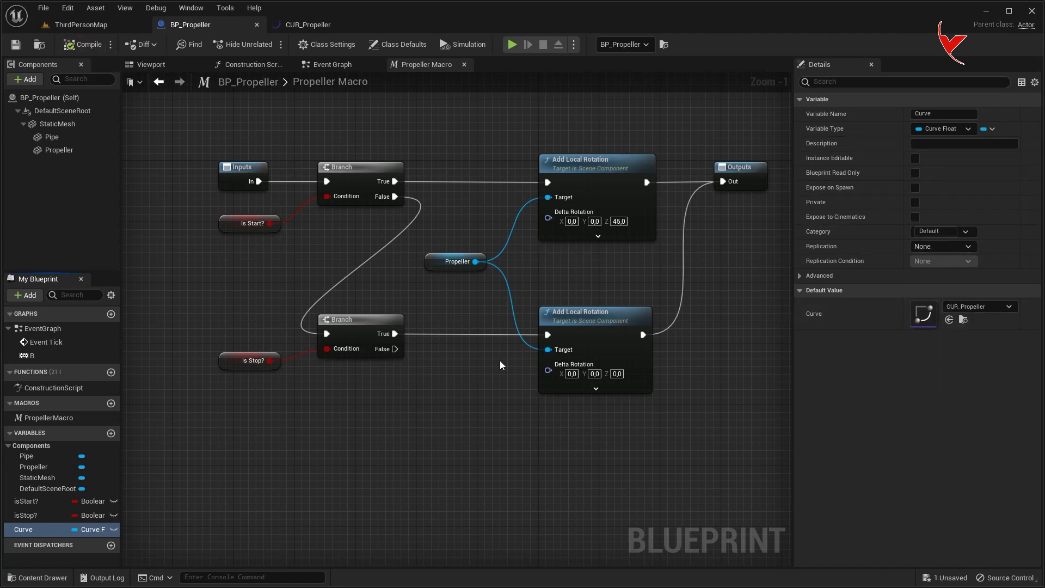
Shift the Inputs, Branch and isStart nodes further left
scroll(499, 360, down, 2)
scroll(479, 283, down, 1)
mouse_move(359, 235)
mouse_down()
mouse_move(441, 262)
mouse_move(365, 260)
mouse_up()
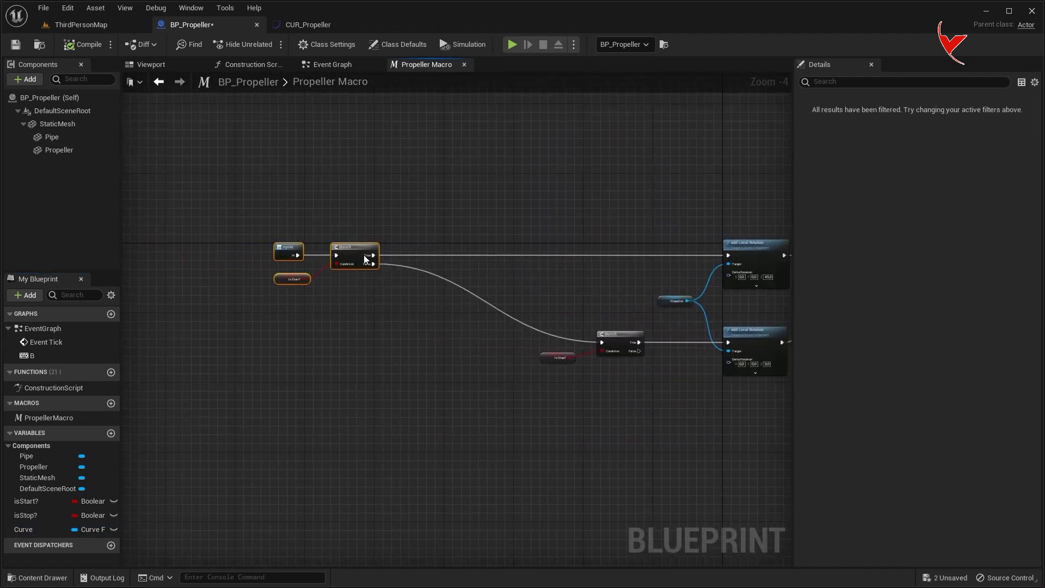
scroll(368, 284, up, 4)
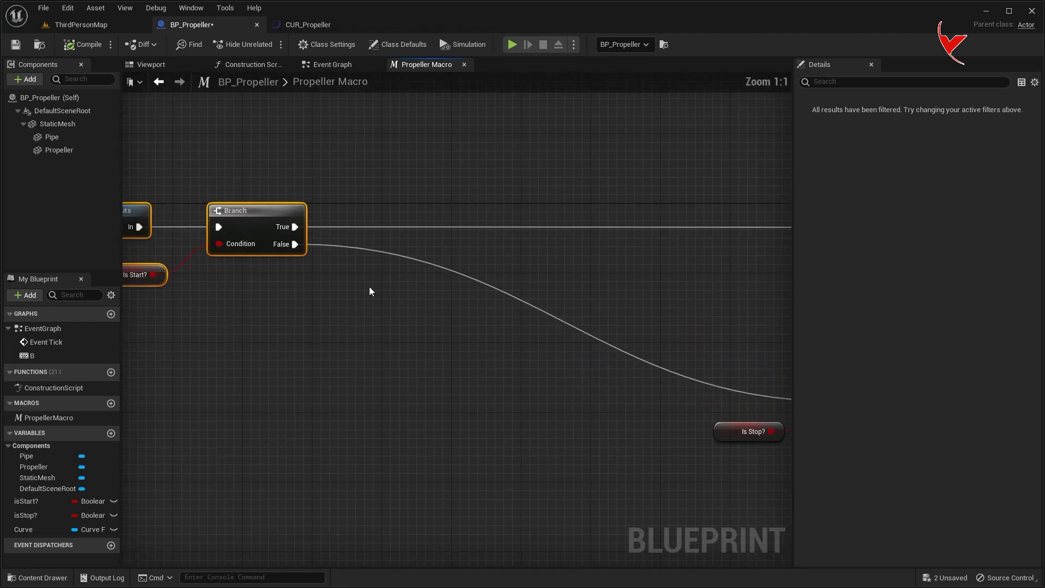
Place a Curve getter, create a Float variable named Count, and place its getter below
drag(47, 530, 386, 193)
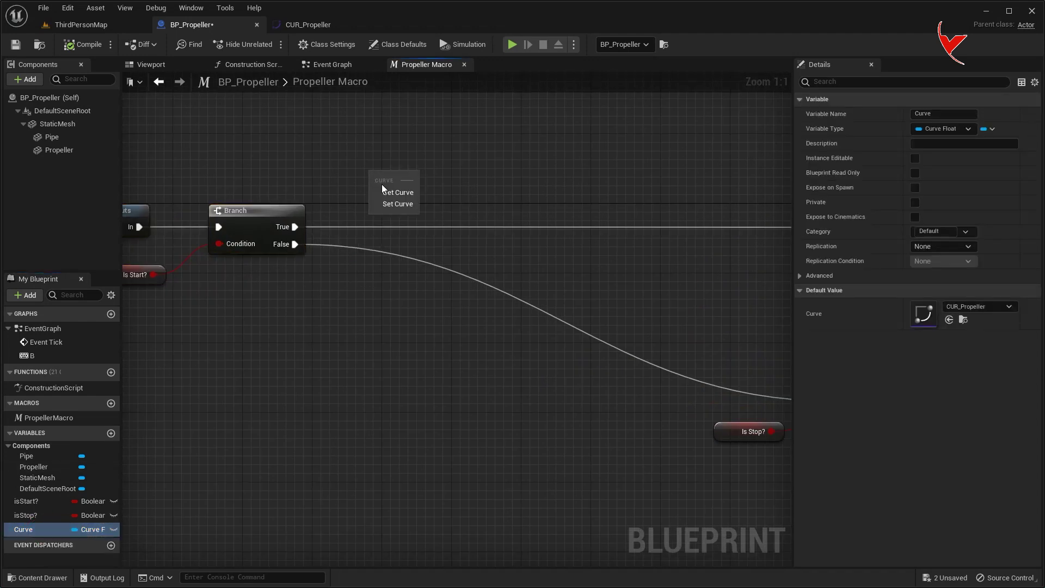
click(387, 193)
drag(385, 181, 395, 149)
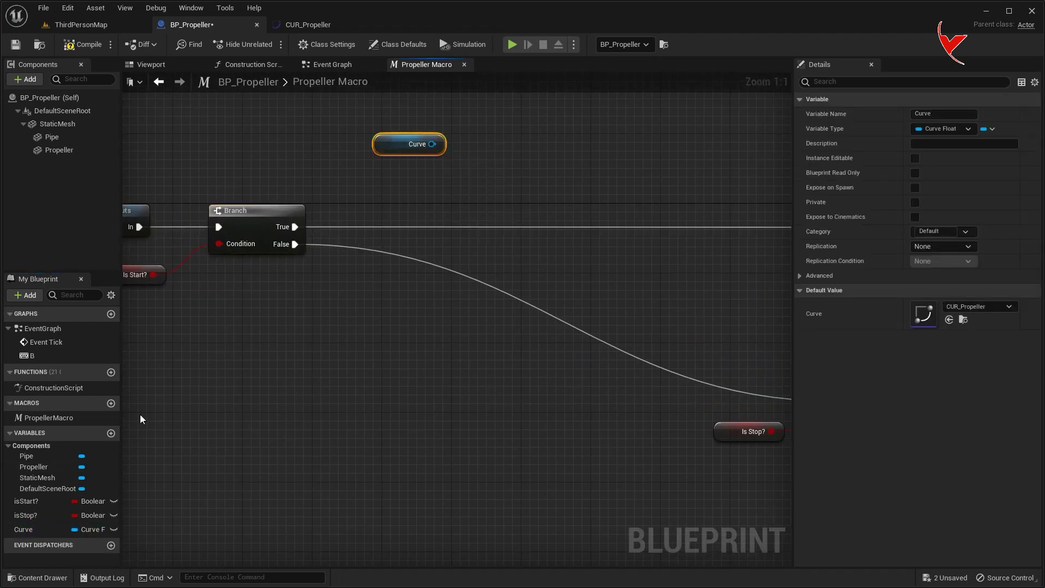
click(111, 434)
text(Count)
key(Return)
click(942, 128)
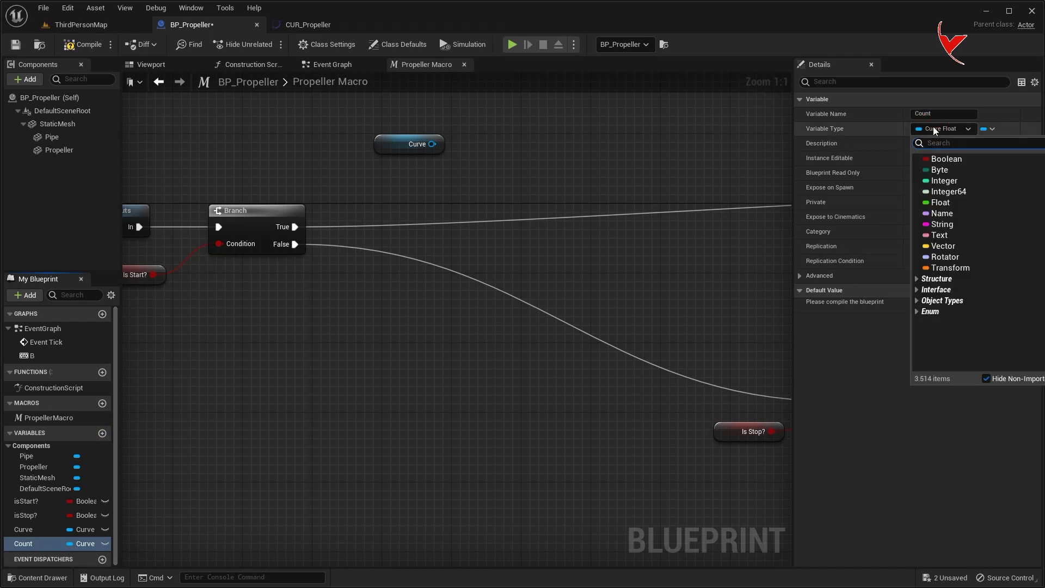
click(938, 198)
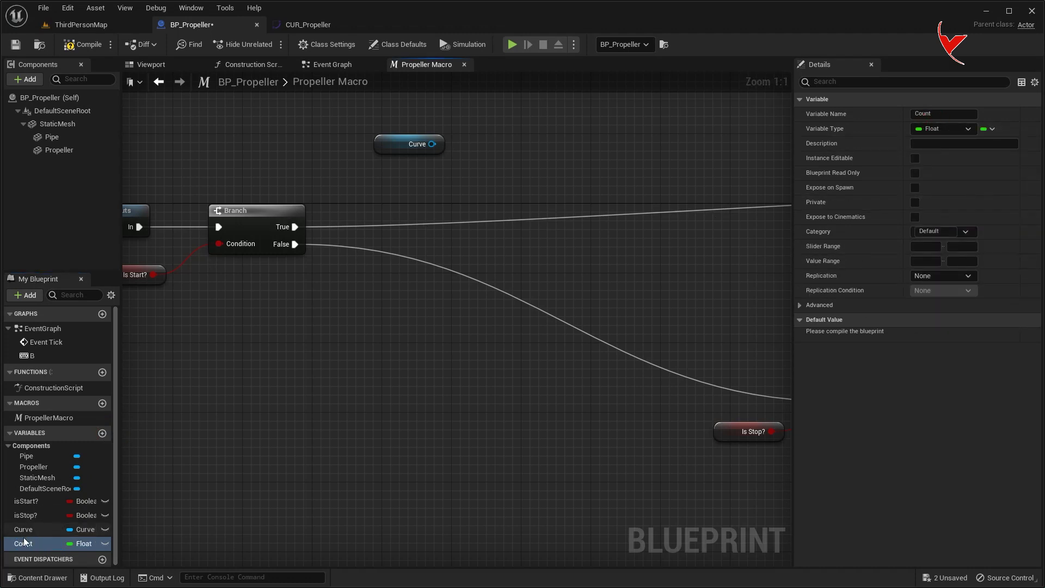
drag(24, 541, 384, 185)
click(414, 192)
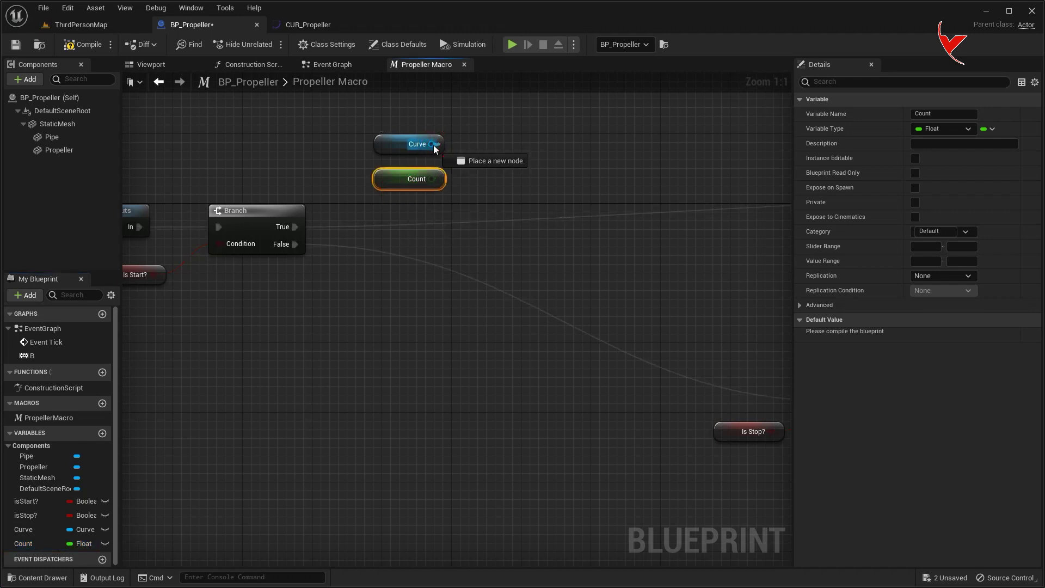
Add a Get Value Range node from Curve and line Count up beside it
drag(433, 145, 484, 145)
text(get valu)
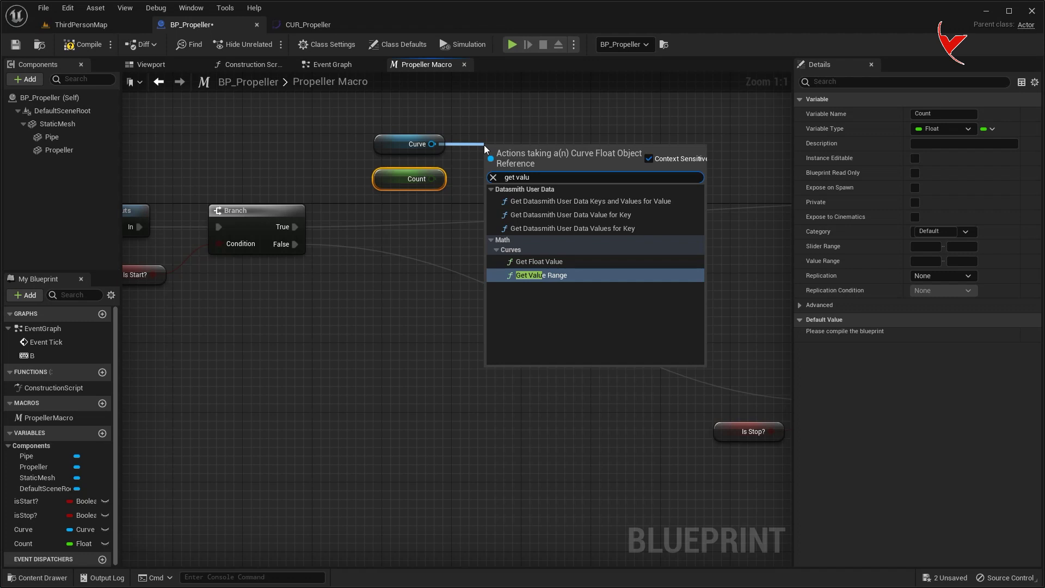
click(523, 275)
drag(526, 141, 527, 124)
right_drag(404, 182, 398, 271)
drag(398, 270, 522, 165)
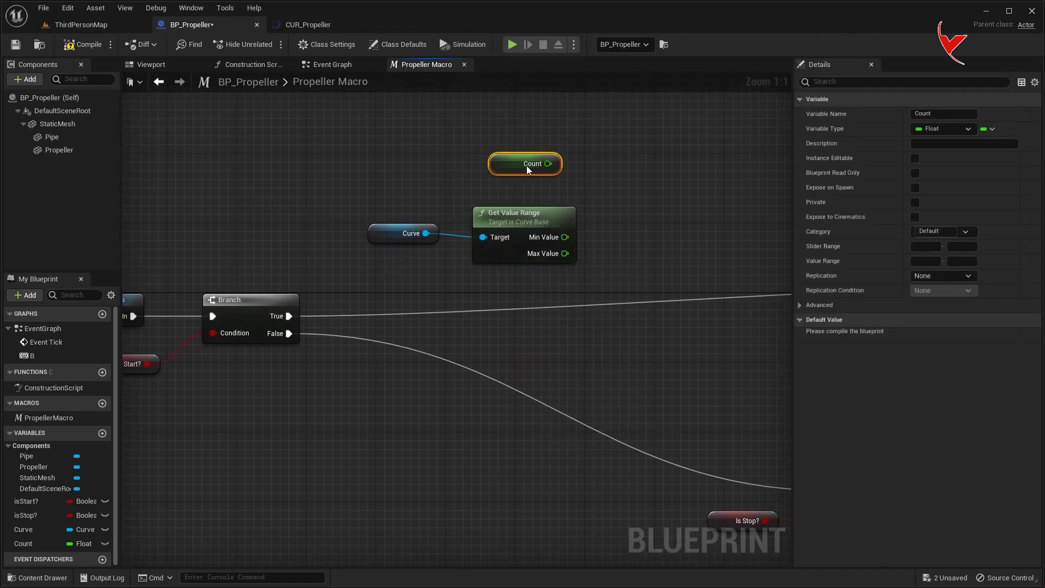
right_drag(522, 164, 409, 154)
Add a '<' node comparing Count against the curve's Max Value
drag(433, 153, 487, 165)
text(<)
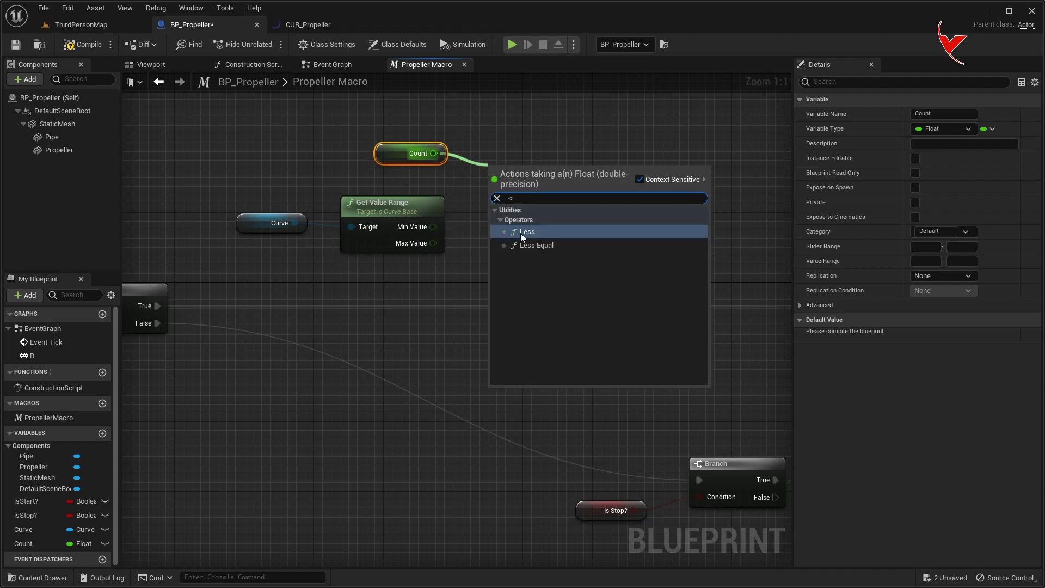
click(521, 233)
drag(433, 243, 499, 188)
drag(393, 147, 393, 165)
mouse_move(248, 279)
right_down()
mouse_move(208, 253)
mouse_move(286, 232)
right_up()
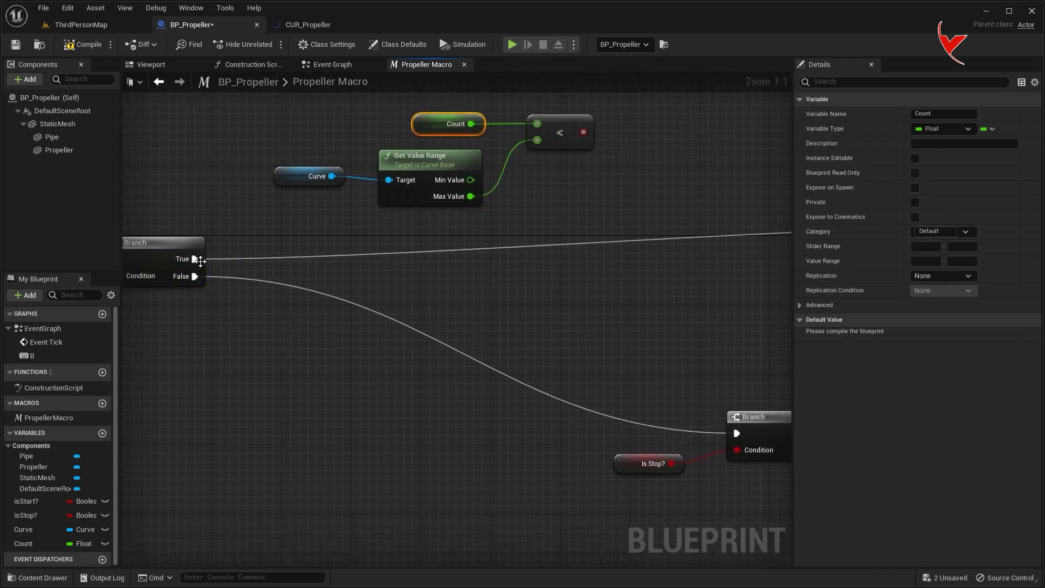
Add a new Branch after the True path, using the comparison as its condition
drag(195, 258, 668, 252)
text(bra)
key(Return)
drag(583, 132, 651, 277)
scroll(571, 308, down, 3)
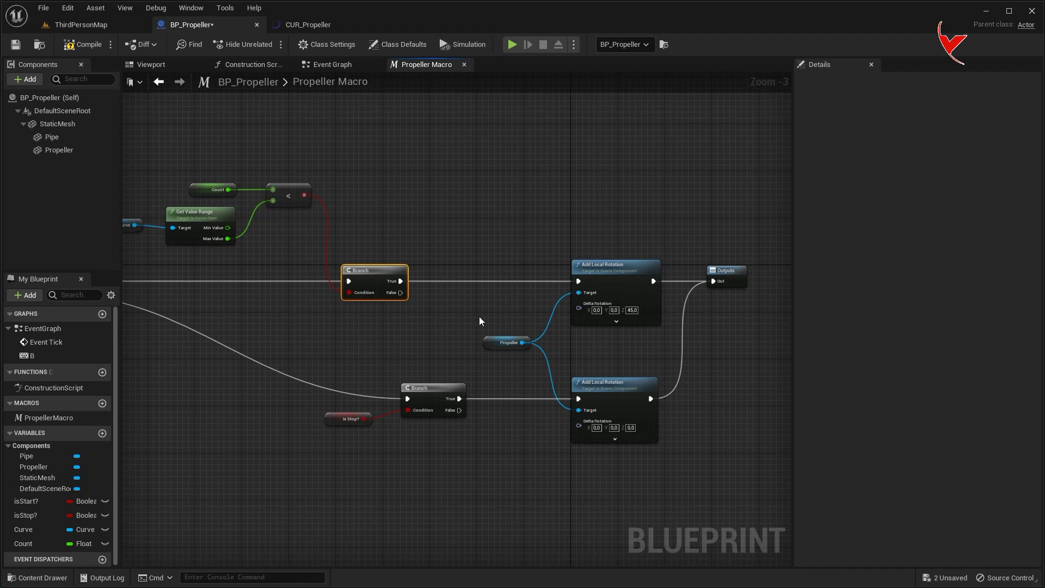
Move the rotation nodes and Outputs right and add a SET Count node after the new Branch
right_drag(479, 316, 327, 248)
scroll(373, 250, down, 2)
mouse_move(349, 186)
mouse_down()
mouse_move(478, 302)
mouse_move(637, 289)
mouse_up()
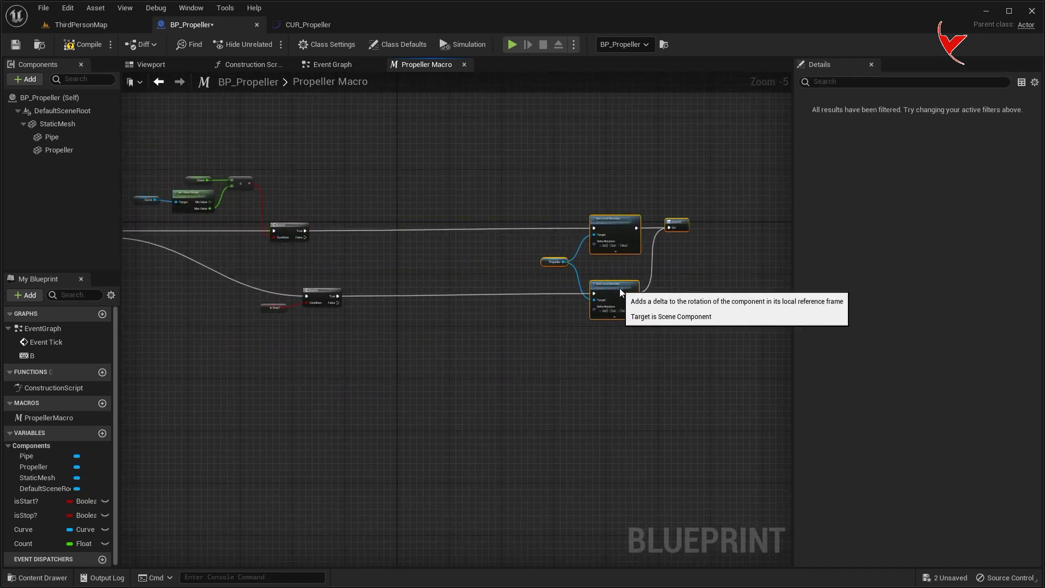
right_drag(410, 239, 477, 252)
scroll(440, 263, up, 2)
scroll(432, 258, up, 1)
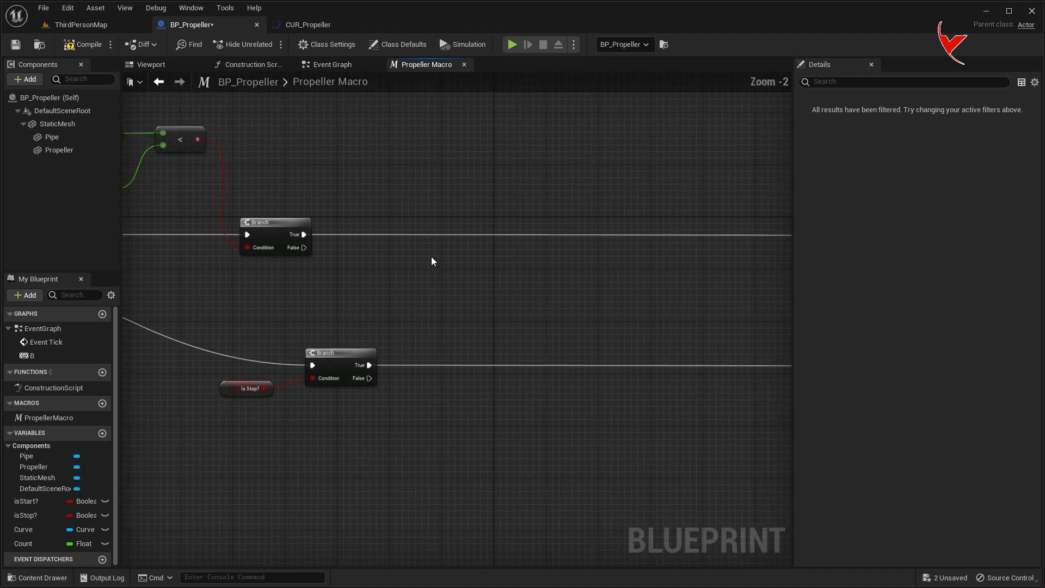
mouse_move(25, 545)
alt+mouse_down()
mouse_move(354, 229)
mouse_move(545, 233)
alt+mouse_up()
Add a Curve getter with a Get Float Value node at In Time 1
scroll(465, 253, up, 2)
ctrl+drag(24, 529, 380, 289)
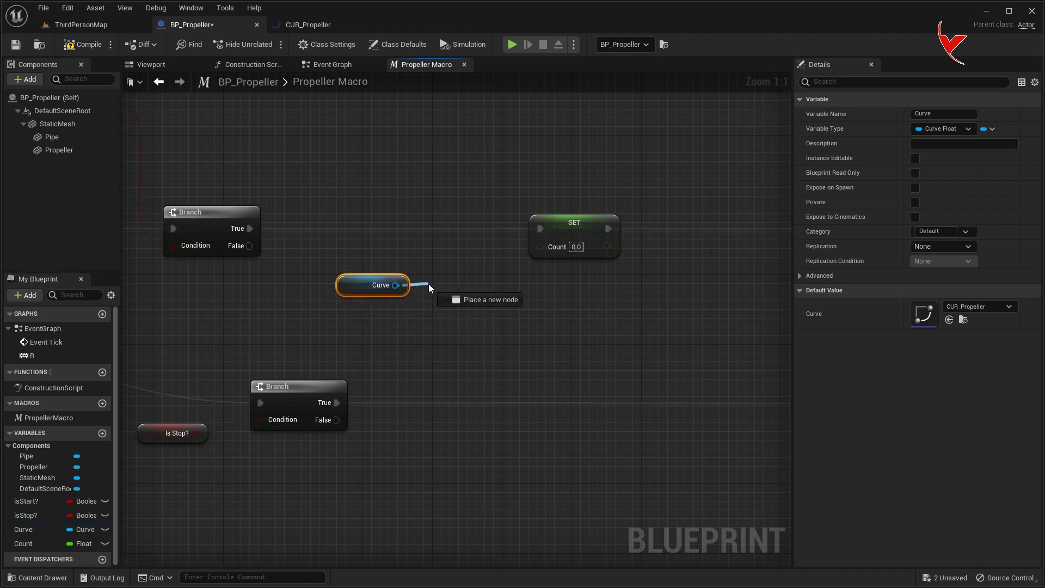
drag(395, 285, 429, 285)
text(get float)
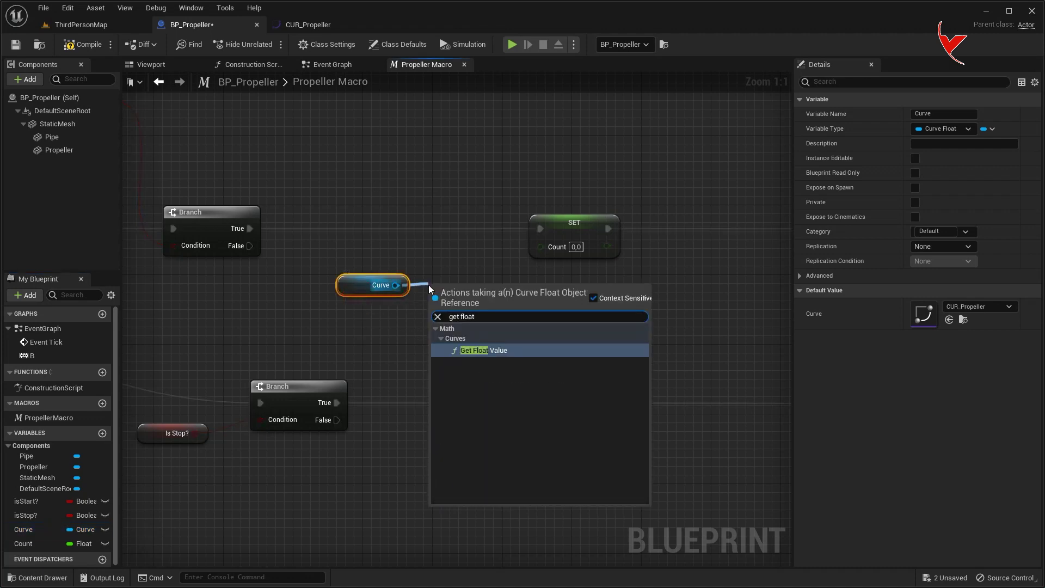
click(472, 350)
drag(490, 320, 403, 339)
text(1)
drag(411, 295, 504, 306)
Add the float value to Count with an Add node to feed SET Count
text(+)
key(Return)
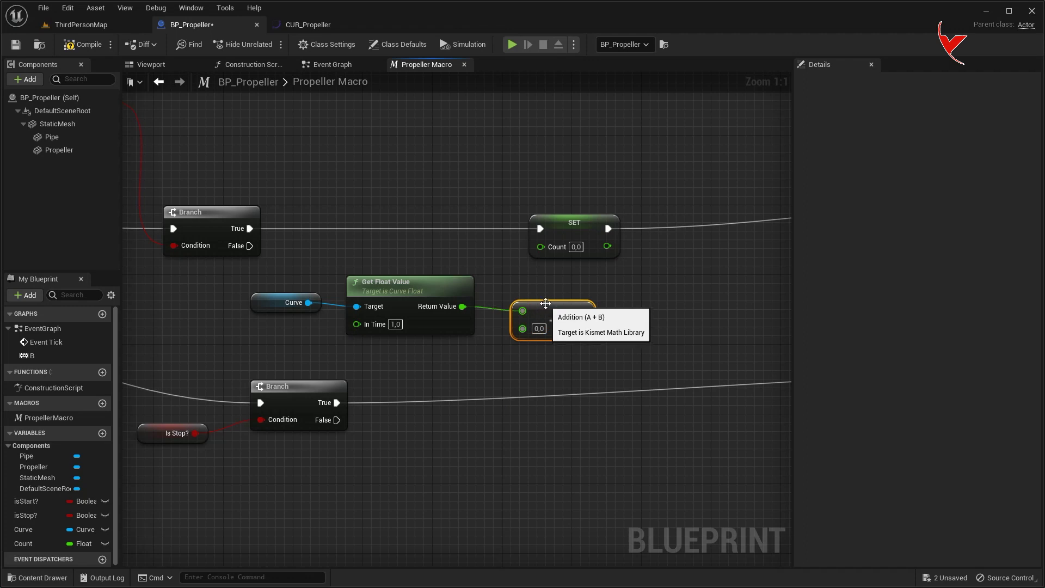
drag(23, 543, 82, 529)
drag(460, 364, 518, 340)
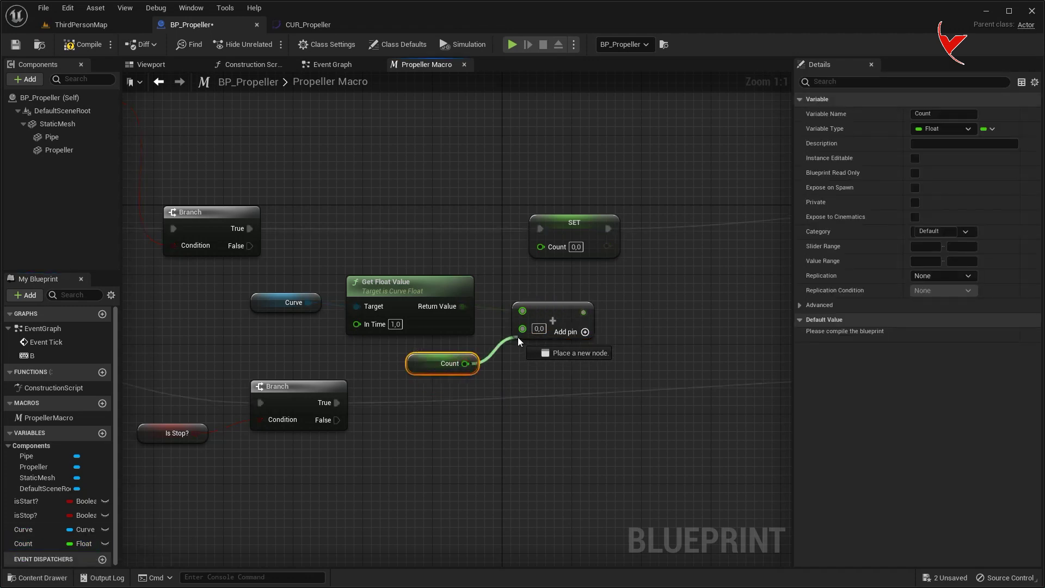
right_drag(579, 234, 457, 233)
click(549, 239)
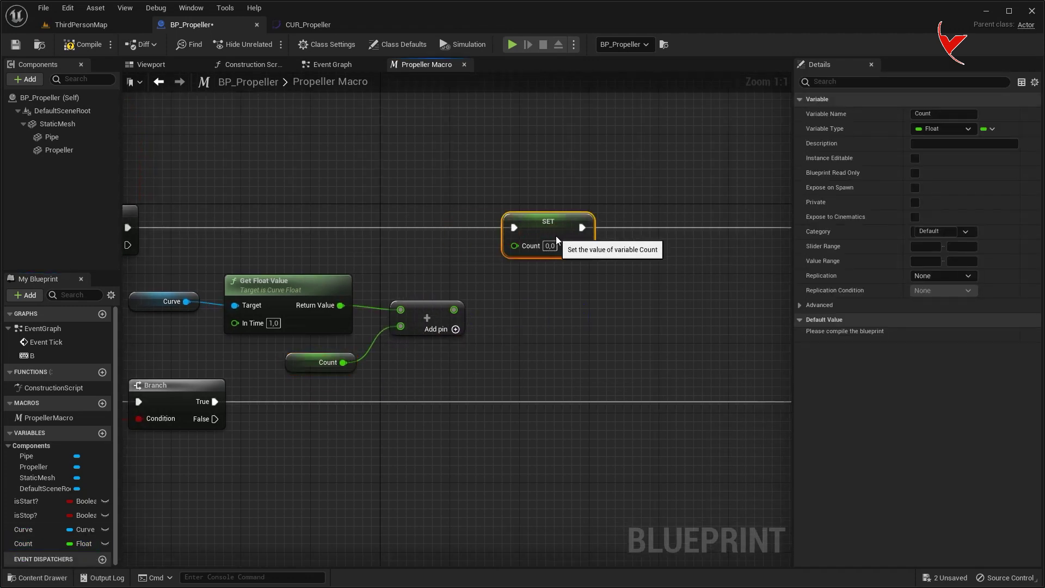
scroll(579, 278, down, 1)
right_drag(579, 277, 330, 258)
Split the Delta Rotation pin and wire SET Count into its Z (Yaw) value
mouse_move(536, 163)
mouse_down()
mouse_move(707, 359)
mouse_move(550, 334)
mouse_up()
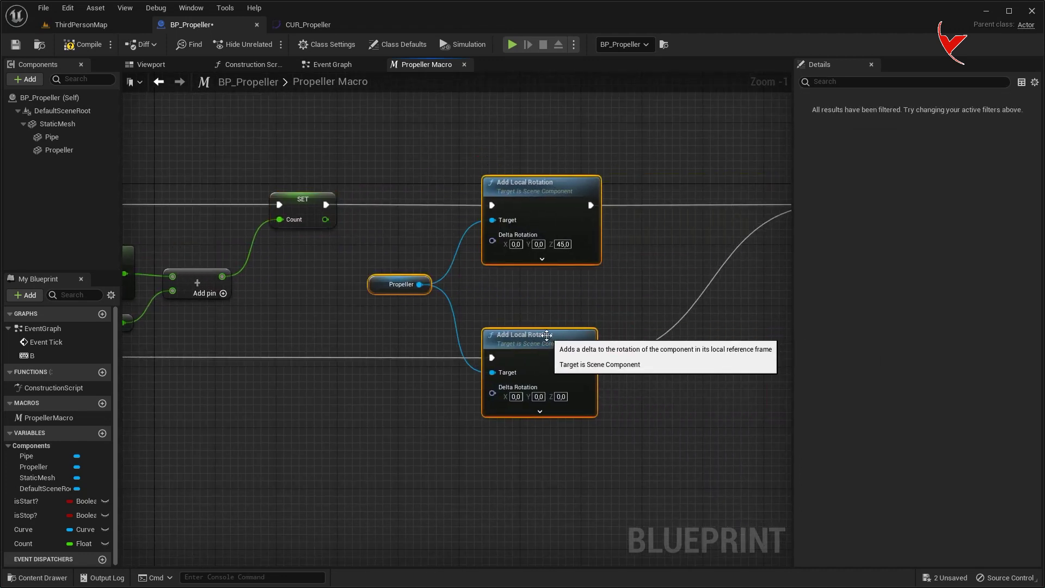
right_drag(547, 335, 552, 384)
right_click(505, 281)
click(542, 313)
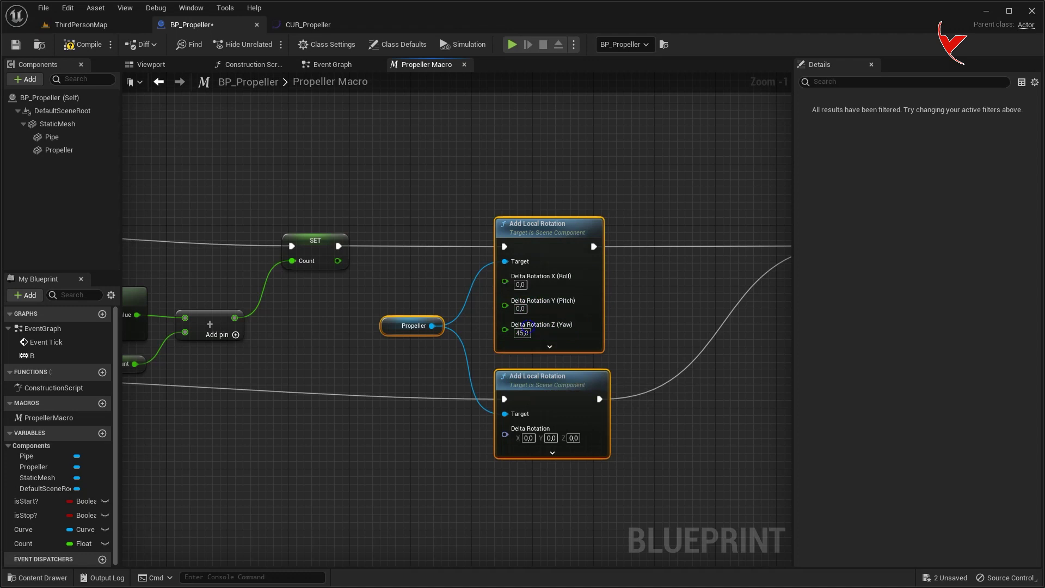
scroll(614, 228, down, 4)
drag(681, 363, 589, 345)
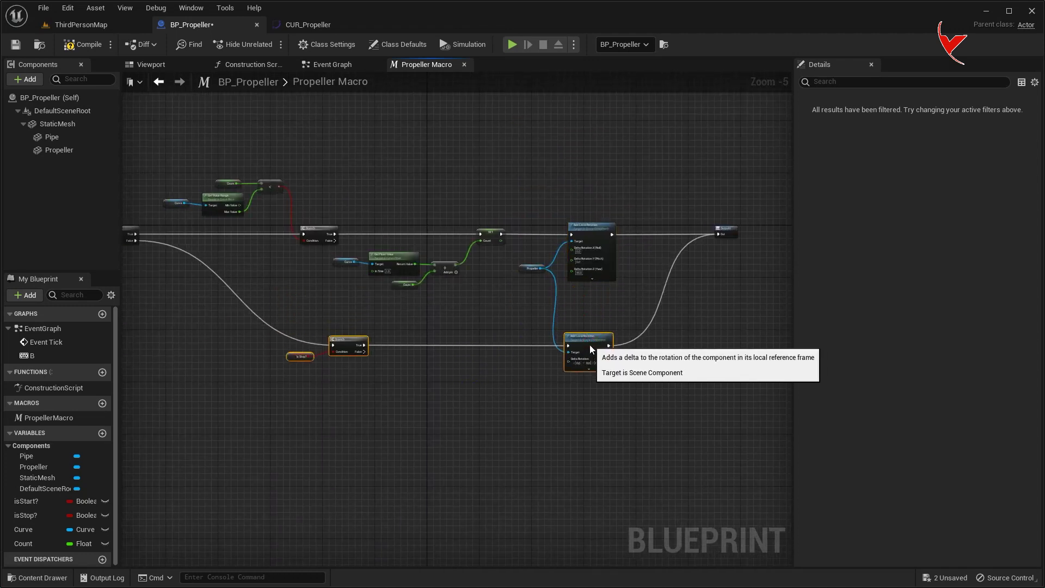
scroll(593, 360, up, 4)
drag(452, 203, 619, 273)
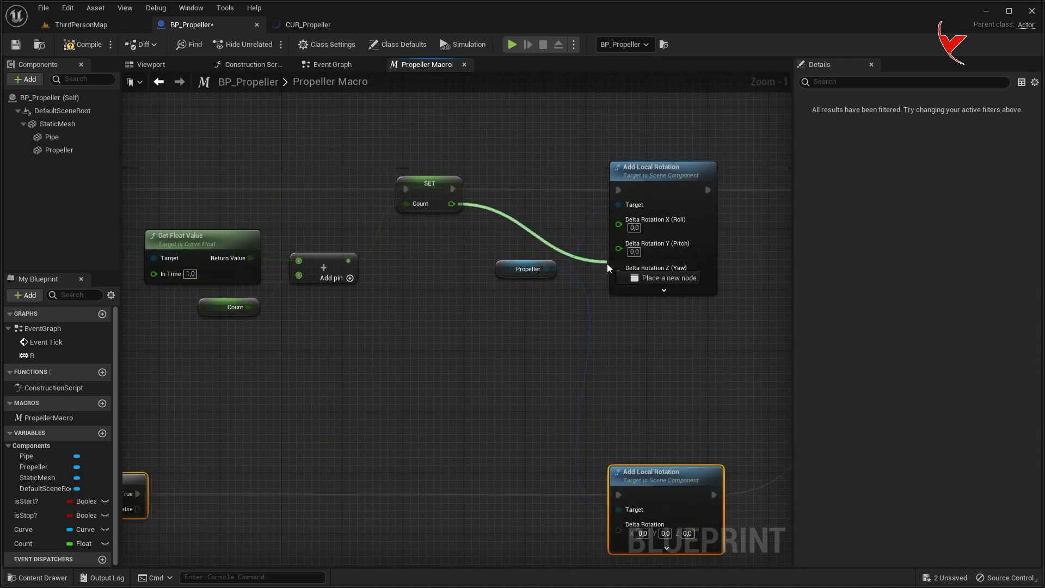
right_drag(625, 303, 474, 306)
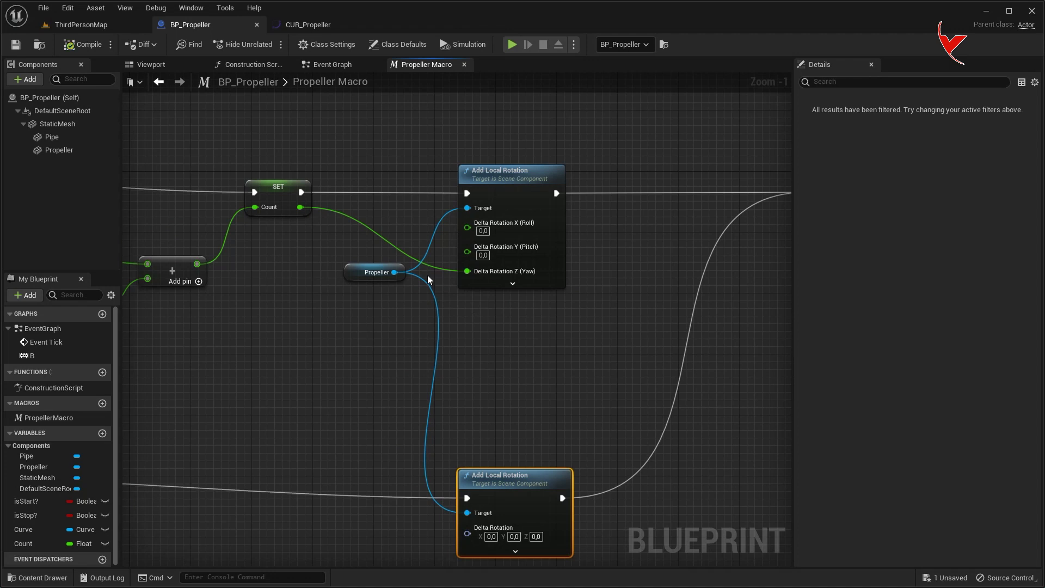
Play-test ThirdPersonMap, then stop and return to the BP_Propeller macro
click(103, 27)
click(270, 46)
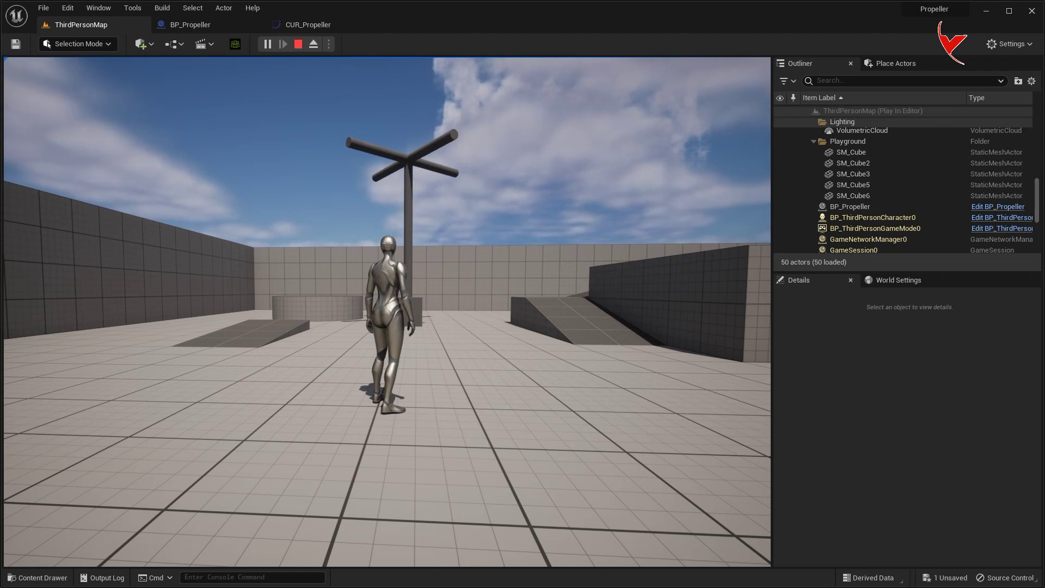
key(Escape)
click(210, 28)
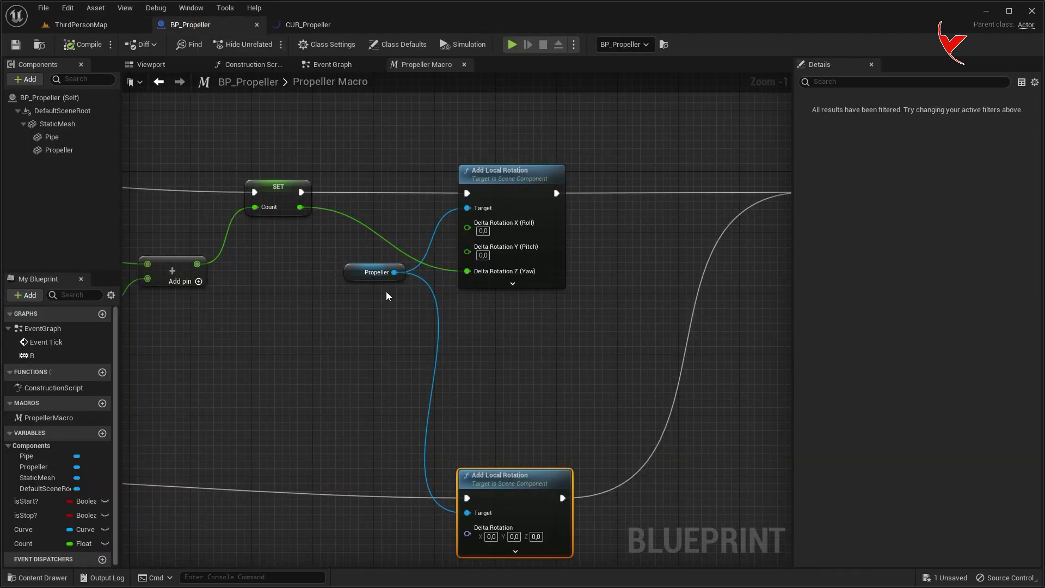
scroll(386, 292, down, 3)
right_drag(386, 292, 542, 299)
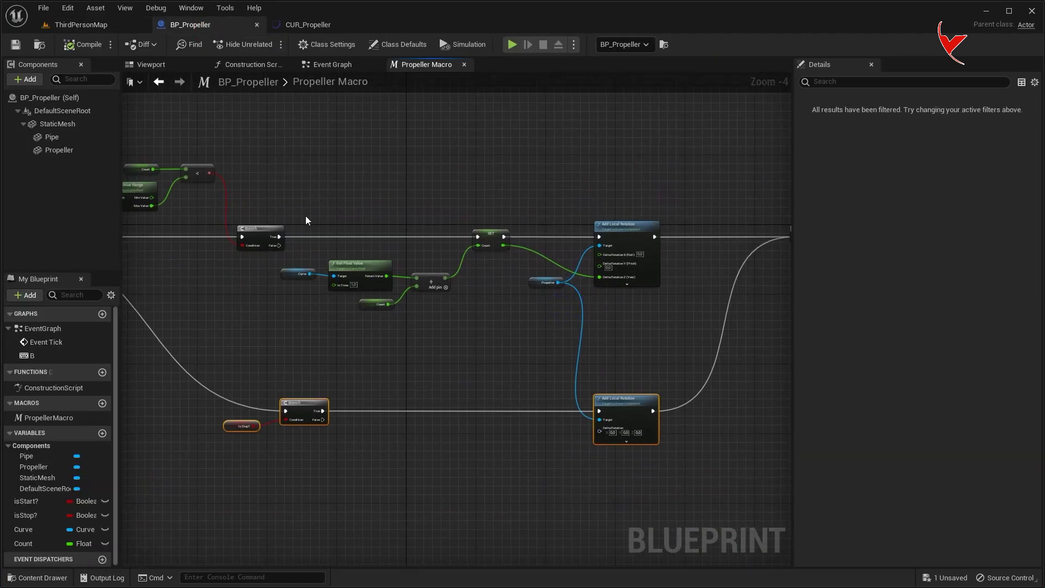
Duplicate the Add Local Rotation node and connect Propeller to its Target
drag(430, 280, 427, 183)
right_drag(631, 353, 549, 279)
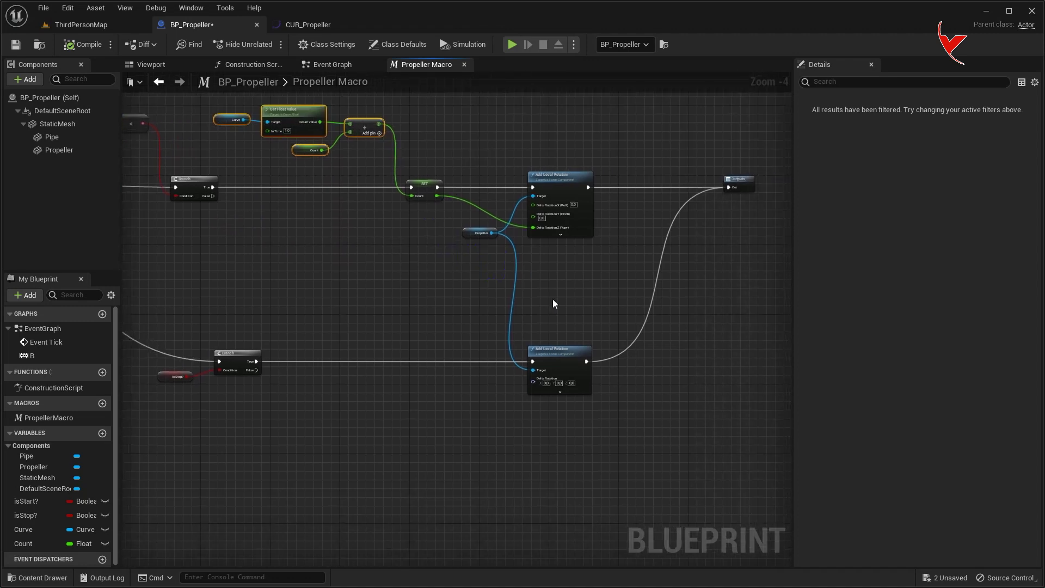
scroll(547, 275, up, 1)
click(544, 117)
key(ctrl+c)
key(ctrl+v)
scroll(559, 210, up, 1)
scroll(559, 210, up, 1)
drag(473, 208, 545, 292)
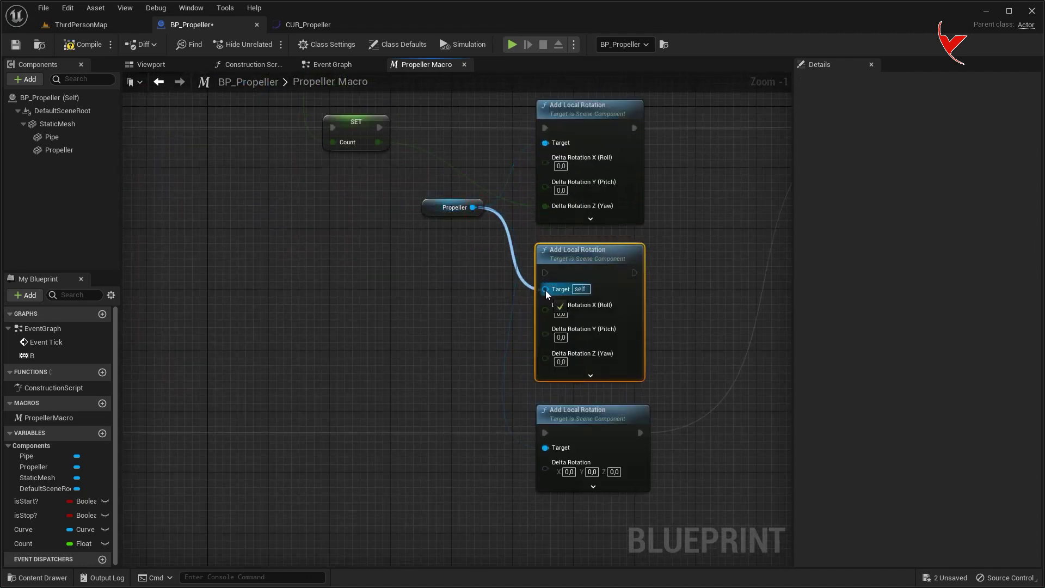
drag(473, 207, 545, 448)
Wire a second Propeller getter to the bottom node and feed Count into the duplicate's Yaw
click(455, 208)
key(ctrl+c)
key(ctrl+v)
right_drag(450, 338, 529, 434)
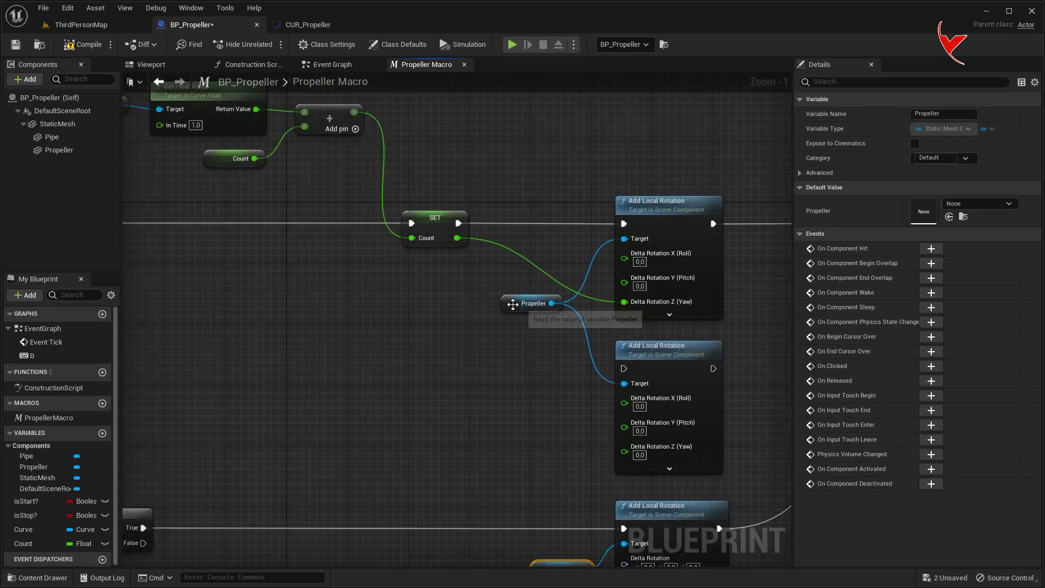
scroll(503, 326, down, 1)
mouse_move(31, 548)
mouse_down()
mouse_move(582, 381)
mouse_move(662, 410)
mouse_up()
click(601, 416)
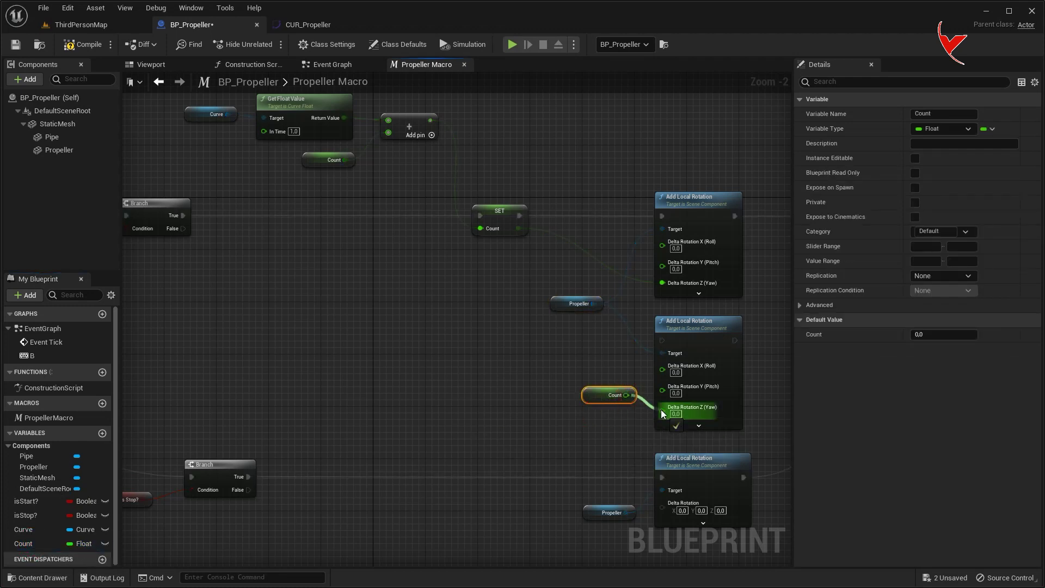
mouse_move(581, 315)
right_down()
mouse_move(346, 319)
mouse_move(450, 323)
right_up()
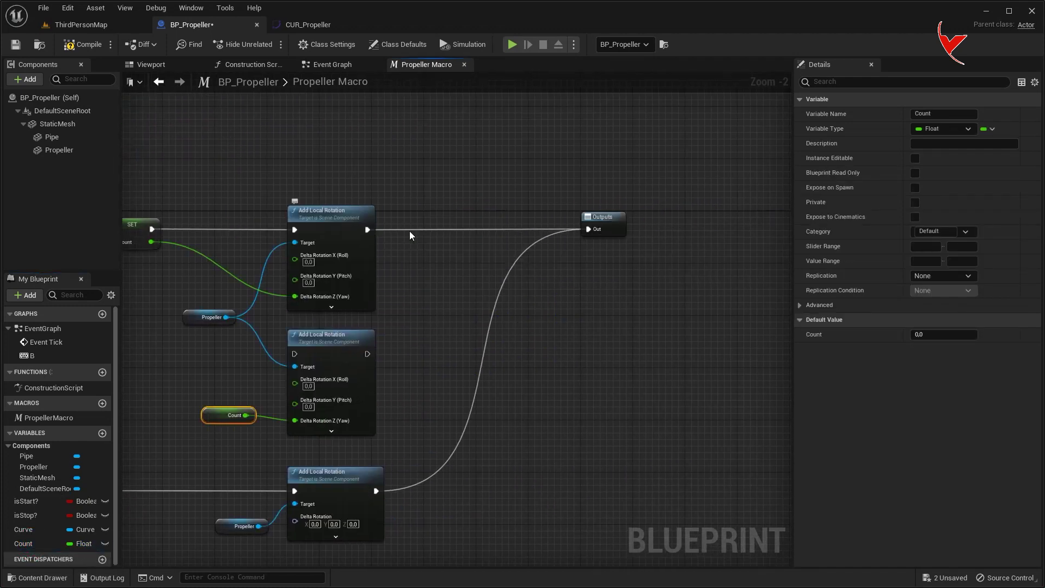
Add a Print String of Count just before the macro's Outputs
drag(596, 229, 705, 220)
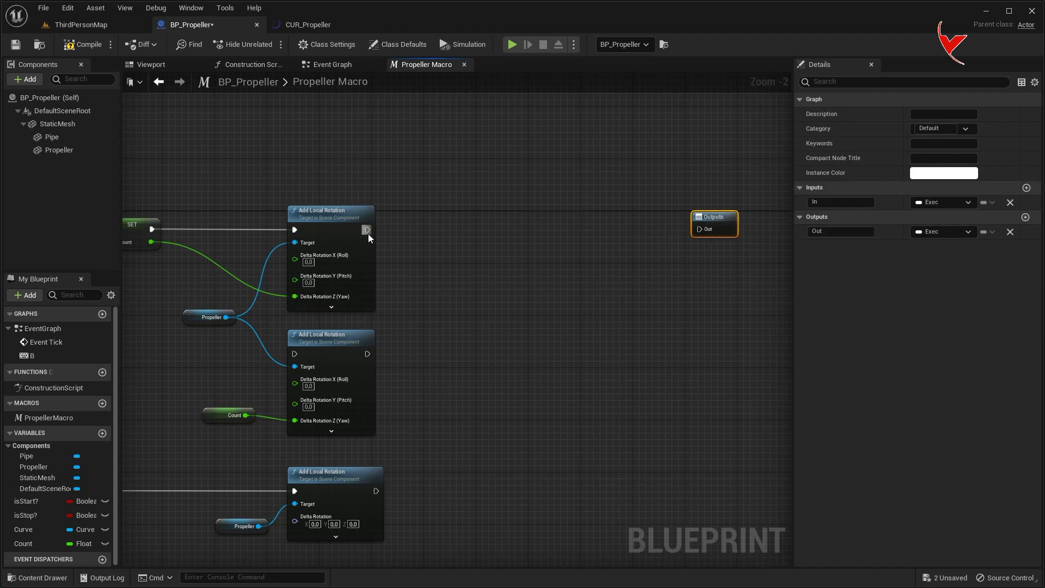
drag(473, 227, 473, 228)
text(print st)
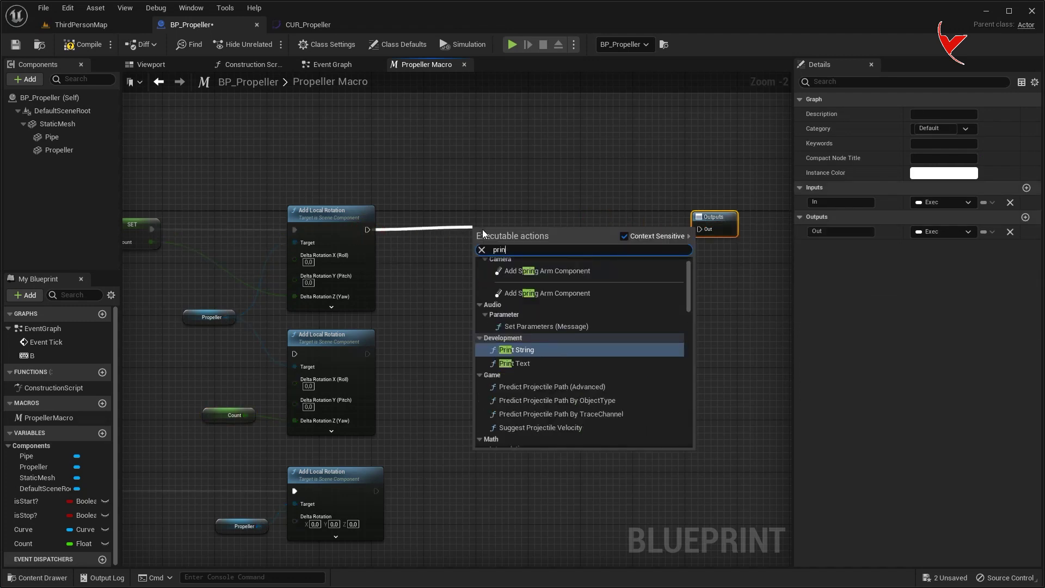
key(Return)
drag(521, 230, 582, 230)
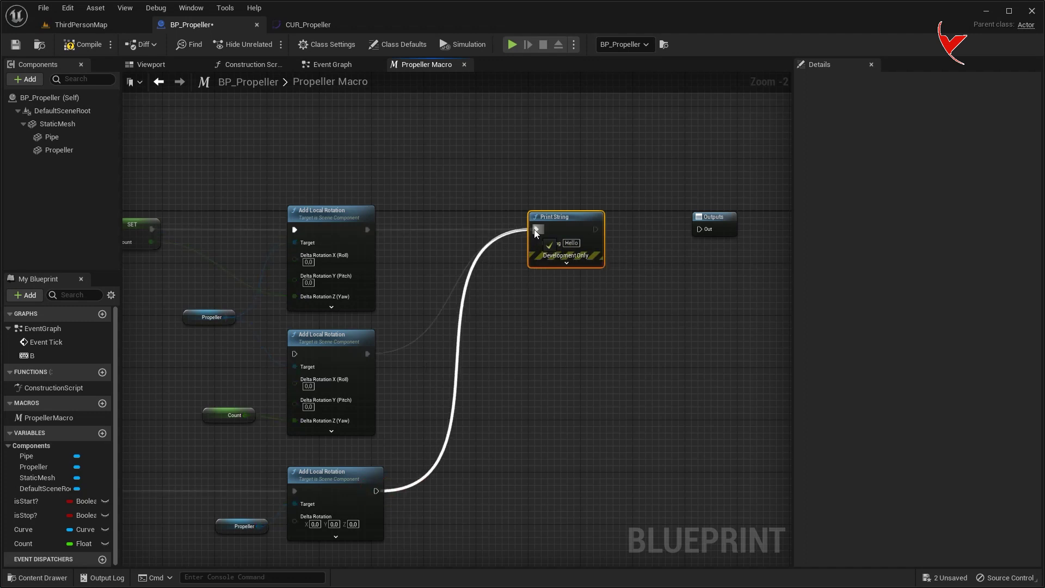
drag(680, 227, 701, 229)
drag(23, 543, 436, 206)
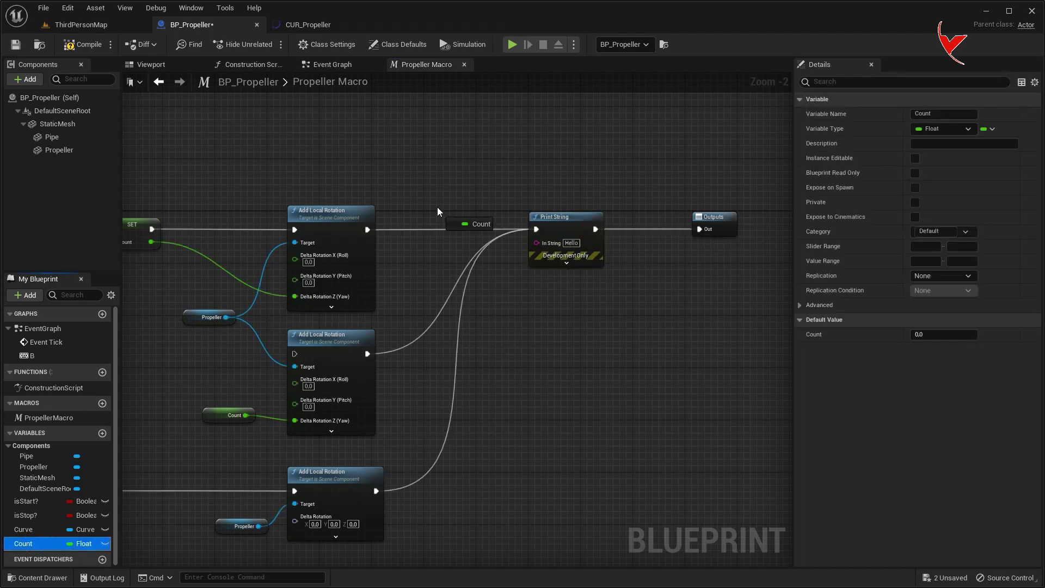
click(460, 219)
drag(480, 199, 534, 243)
right_drag(534, 242, 668, 205)
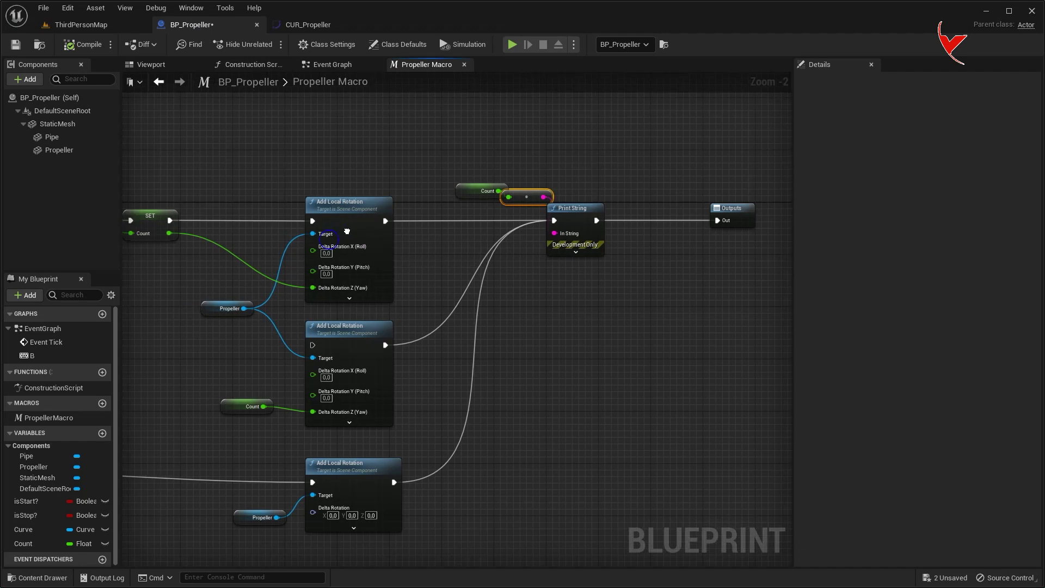
Route the Count Branch's False path through a reroute into the second rotation and save
right_drag(463, 202, 738, 190)
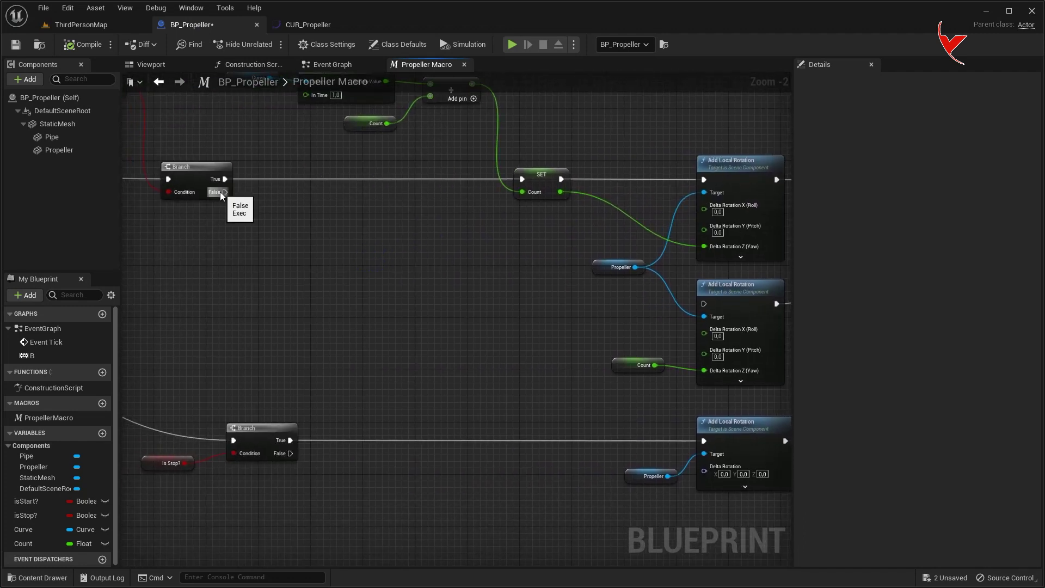
drag(225, 192, 712, 309)
double_click(351, 210)
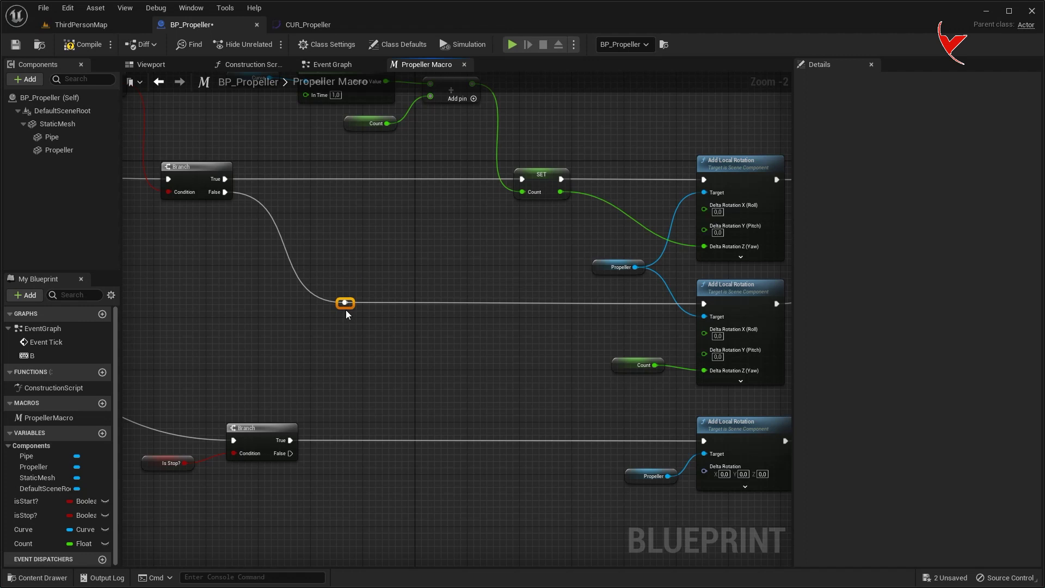
click(15, 45)
click(82, 25)
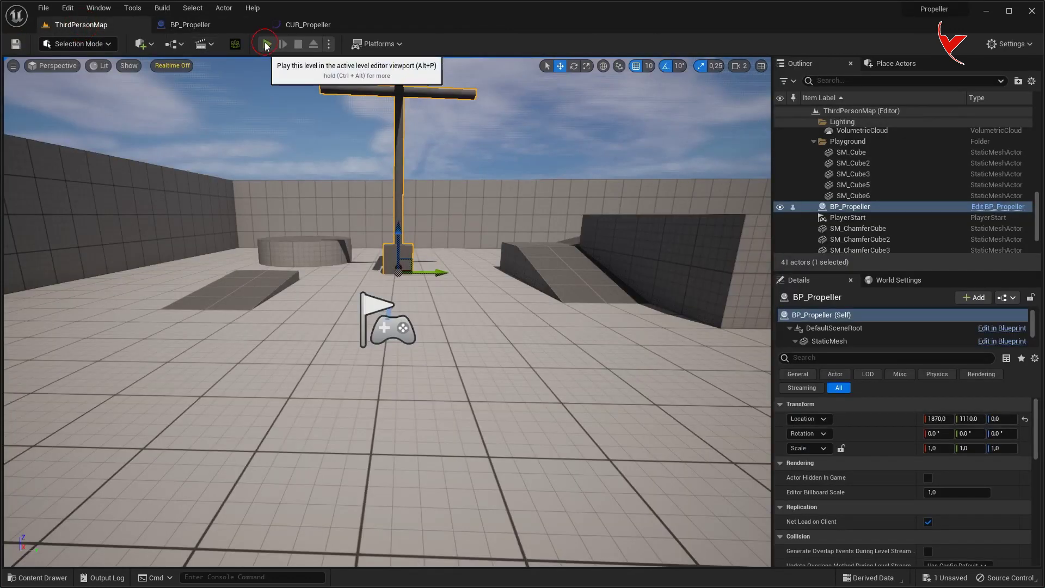
Play the level, walk toward the spinning propeller, then stop and reopen BP_Propeller's macro graph
click(267, 44)
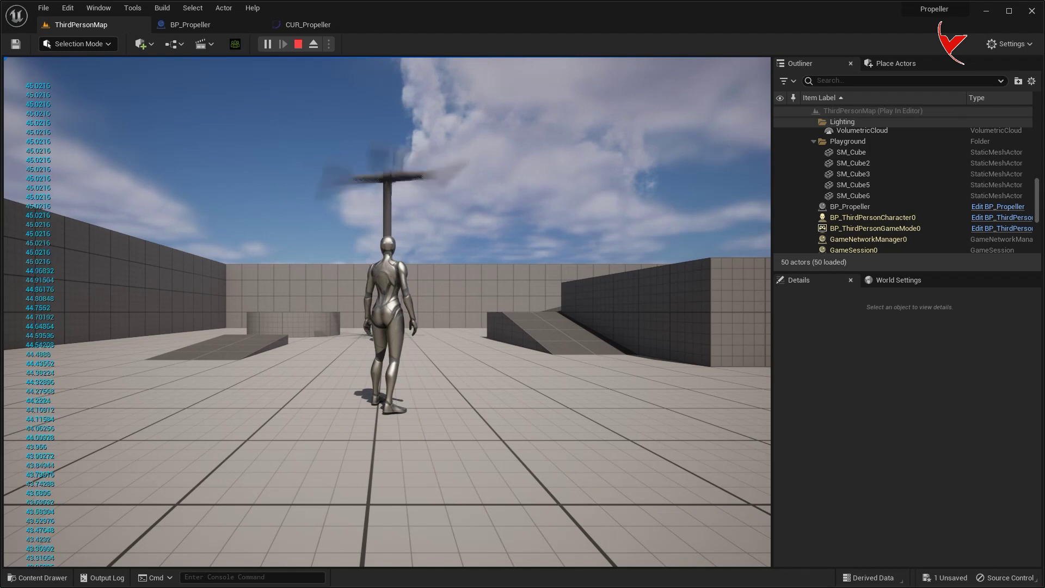
key(w)
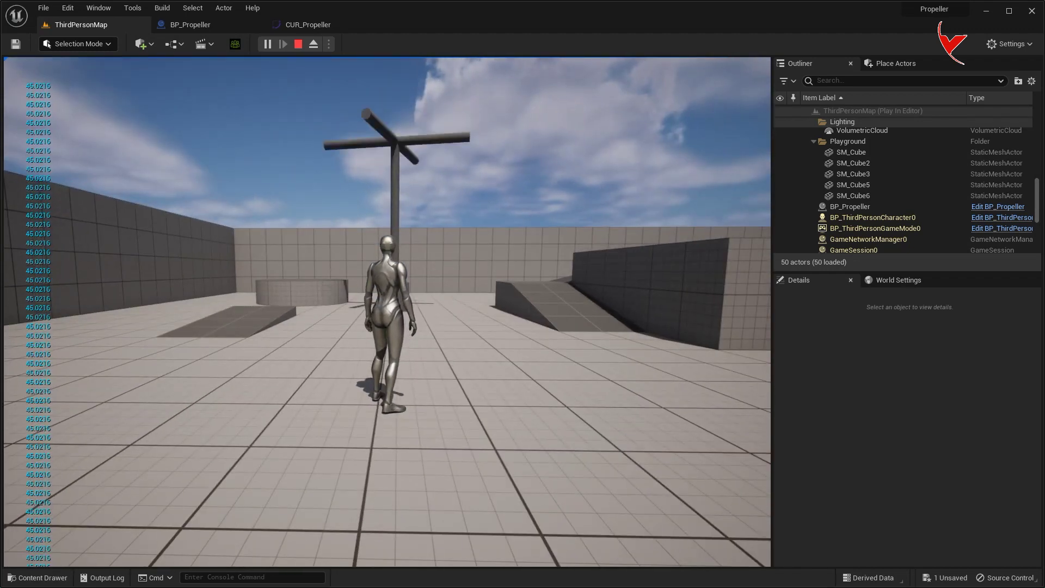
key(Escape)
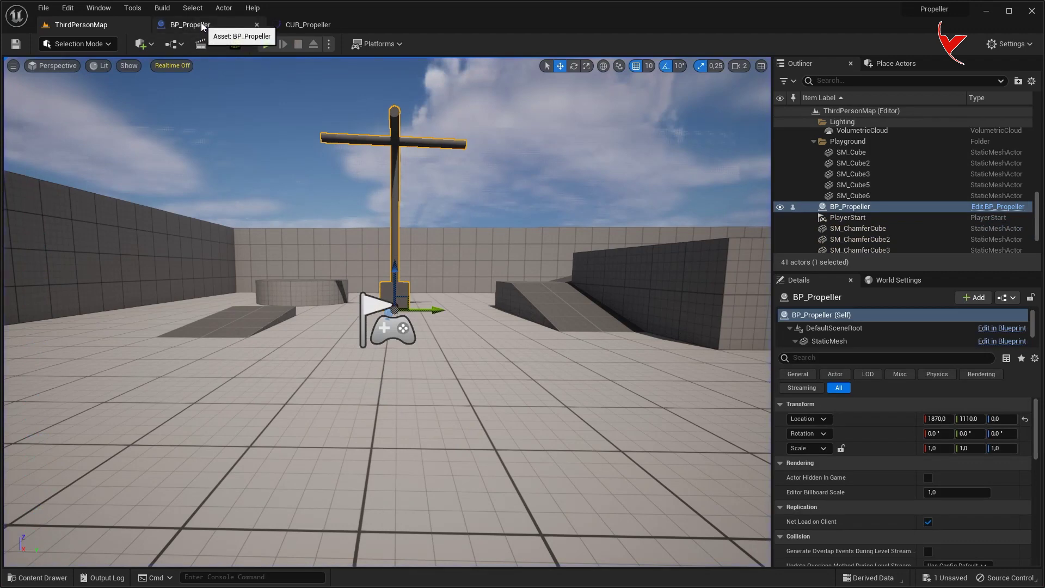
click(203, 26)
right_drag(430, 356, 457, 401)
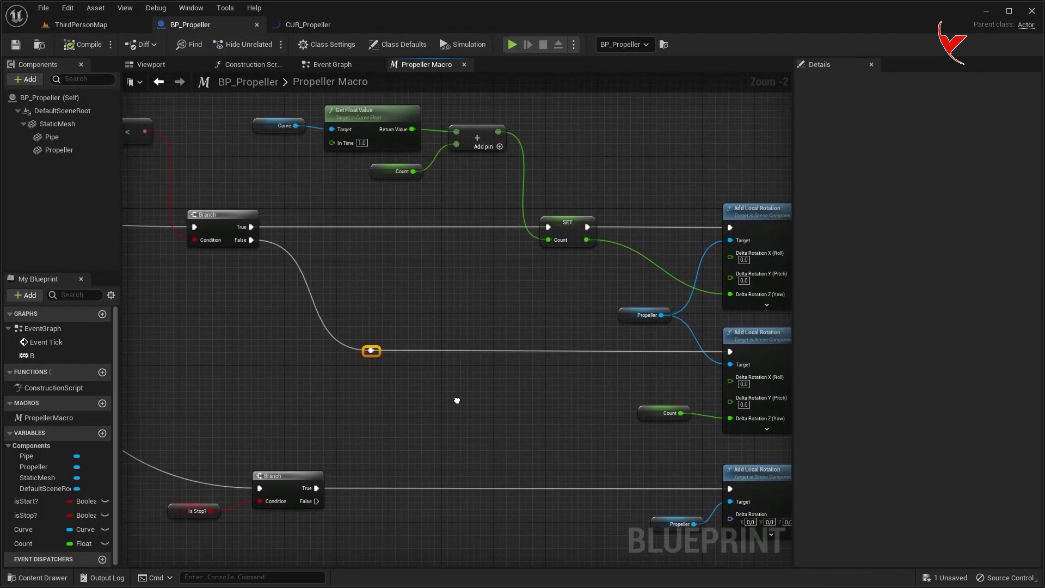
right_drag(456, 377, 390, 321)
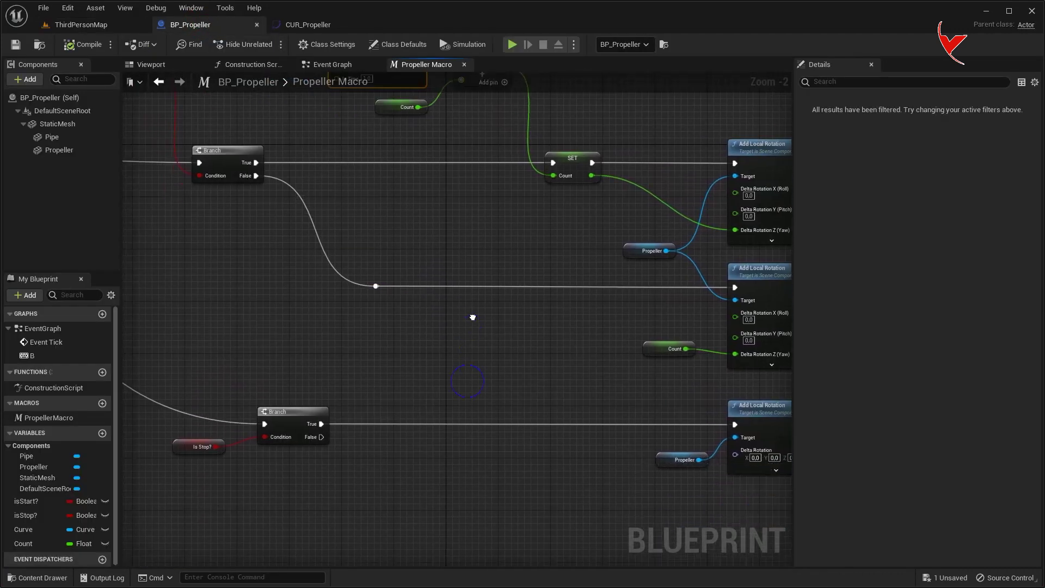
Paste Curve and Get Float Value nodes and subtract the curve value from Count
key(ctrl+v)
scroll(405, 343, up, 1)
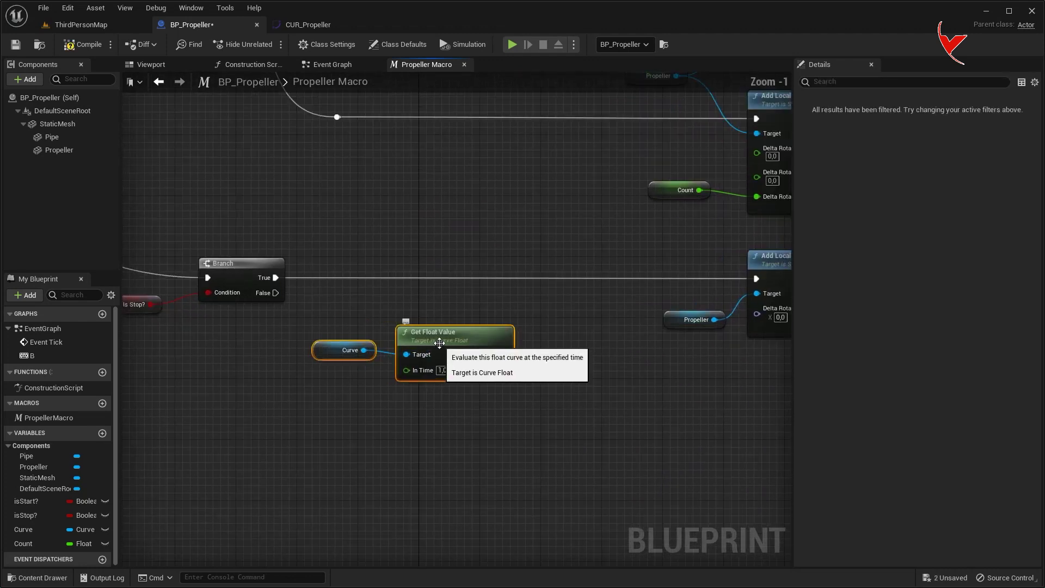
drag(406, 334, 414, 380)
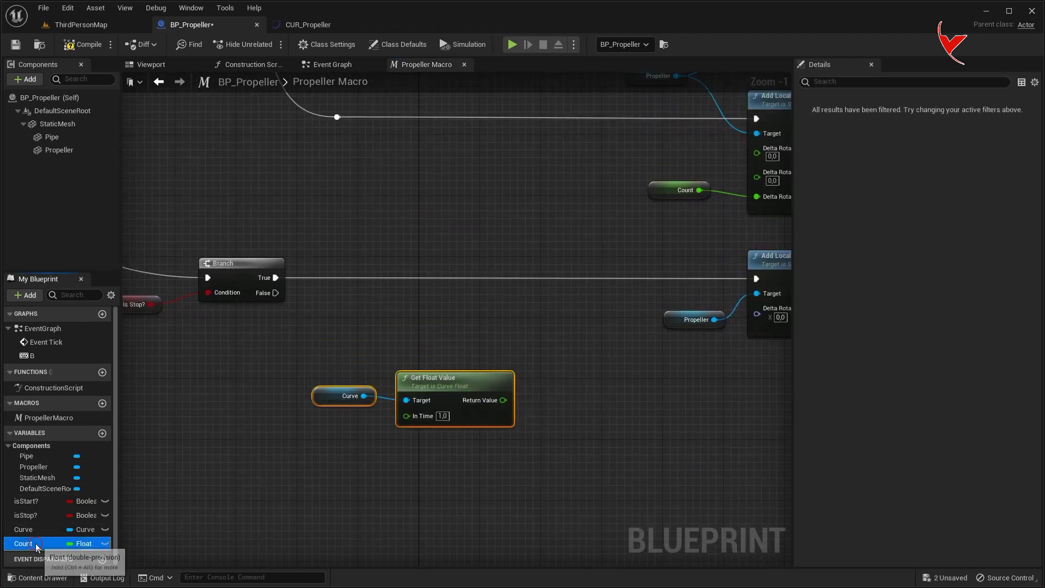
mouse_move(36, 546)
mouse_down()
mouse_move(435, 340)
mouse_move(574, 329)
mouse_up()
click(457, 351)
text(-)
click(595, 452)
drag(534, 383, 551, 365)
right_drag(548, 367, 516, 380)
Put SET Count on the Is Stop? True path and feed it into the last rotation's Yaw
drag(23, 543, 226, 315)
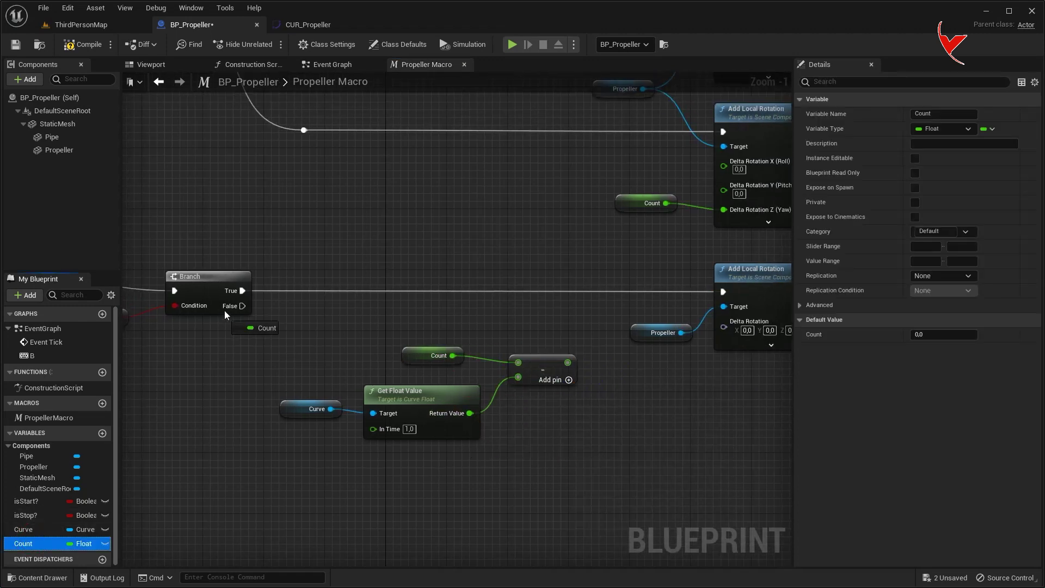
drag(306, 299, 549, 297)
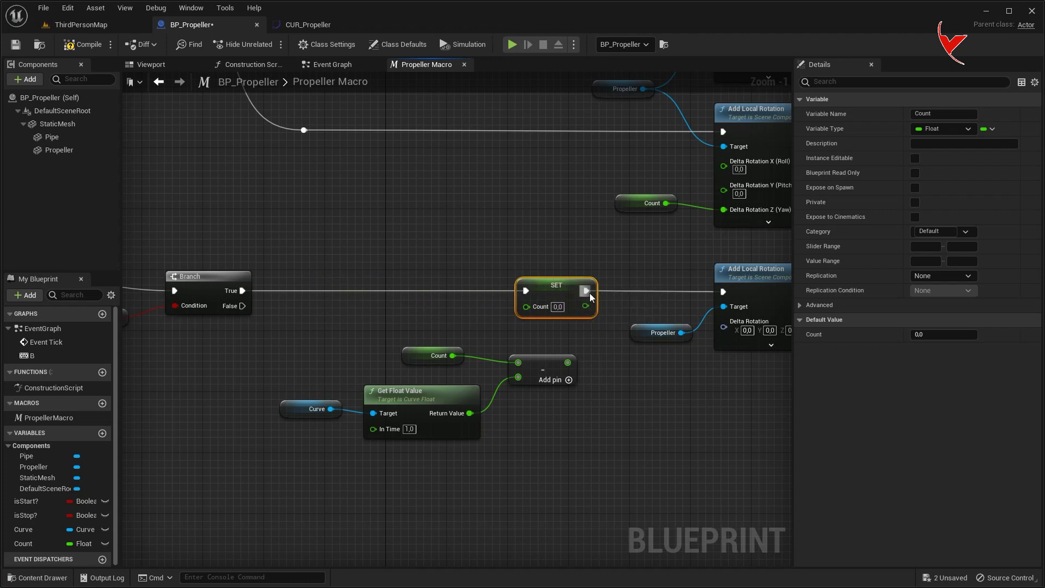
right_drag(297, 355, 331, 358)
drag(331, 358, 566, 419)
mouse_move(592, 363)
mouse_down()
mouse_move(484, 359)
mouse_move(544, 325)
mouse_up()
right_drag(595, 344, 462, 330)
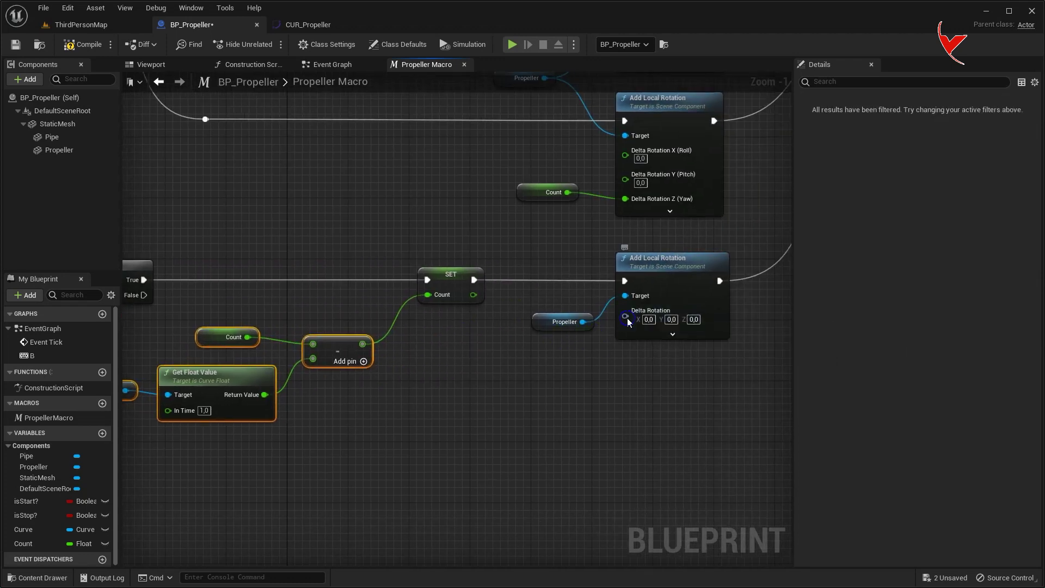
click(656, 352)
drag(619, 369, 622, 365)
click(81, 25)
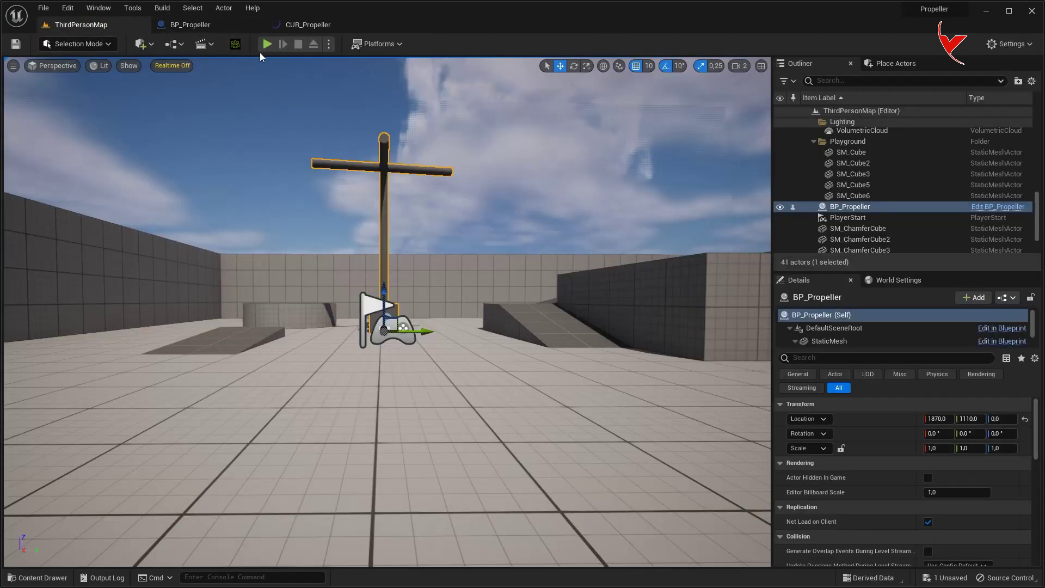
Play-test the spinning propeller with negative Count values, then go back to BP_Propeller
key(alt+p)
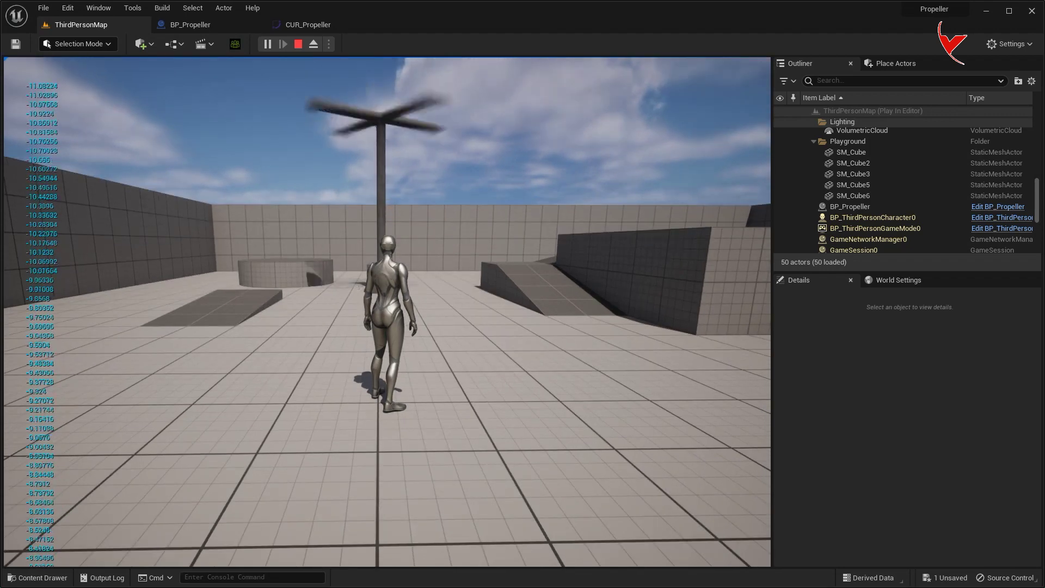
key(Escape)
click(190, 24)
Shift the Branch and Is Stop? nodes left to make room in the stop logic
right_drag(560, 270, 576, 326)
drag(410, 280, 538, 327)
drag(495, 300, 470, 303)
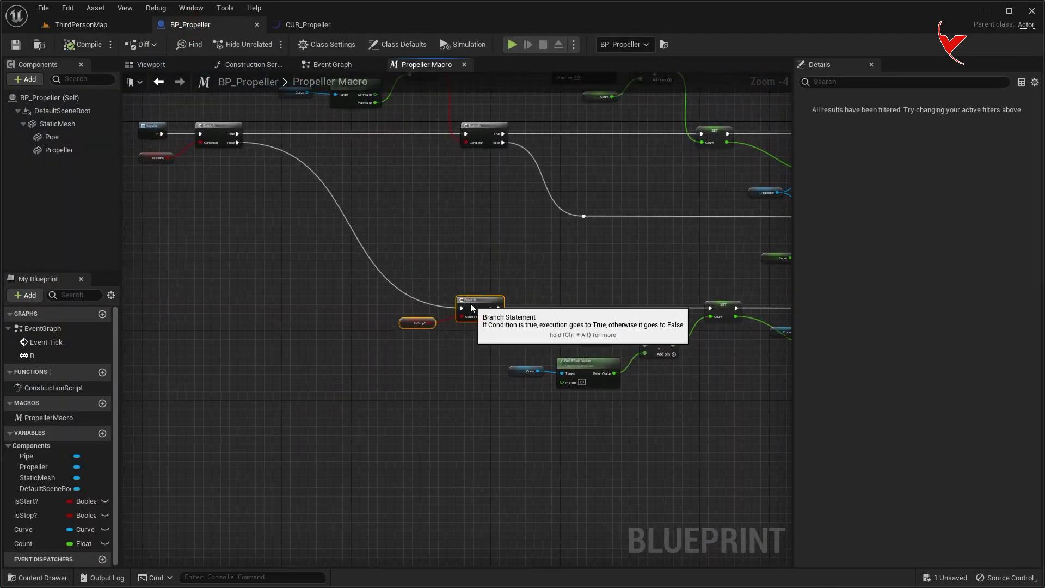
Insert an AND node between Is Stop? and the Branch Condition
scroll(439, 330, up, 4)
alt+click(386, 307)
mouse_move(359, 307)
mouse_down()
mouse_move(280, 333)
mouse_move(378, 348)
mouse_up()
text(and)
key(Return)
drag(452, 342, 449, 303)
drag(504, 273, 518, 269)
right_drag(169, 422, 298, 361)
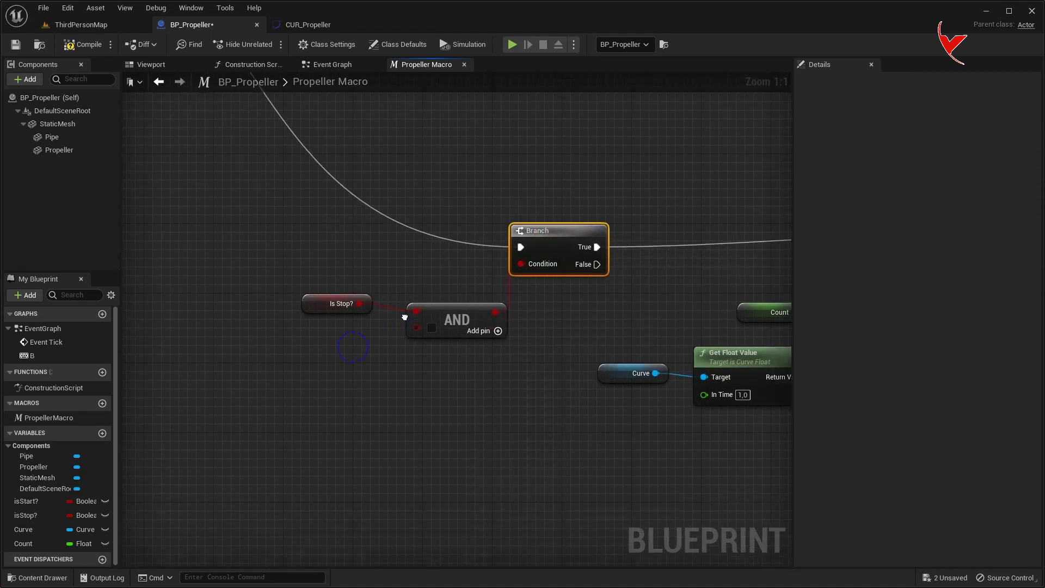
Add a Count getter feeding a greater-than (>) comparison
mouse_move(44, 542)
mouse_down()
mouse_move(383, 325)
mouse_move(325, 322)
mouse_move(403, 344)
mouse_up()
click(333, 336)
text(>)
click(449, 409)
Duplicate the Curve getter and add a Get Value Range node to supply its minimum value
scroll(448, 413, down, 2)
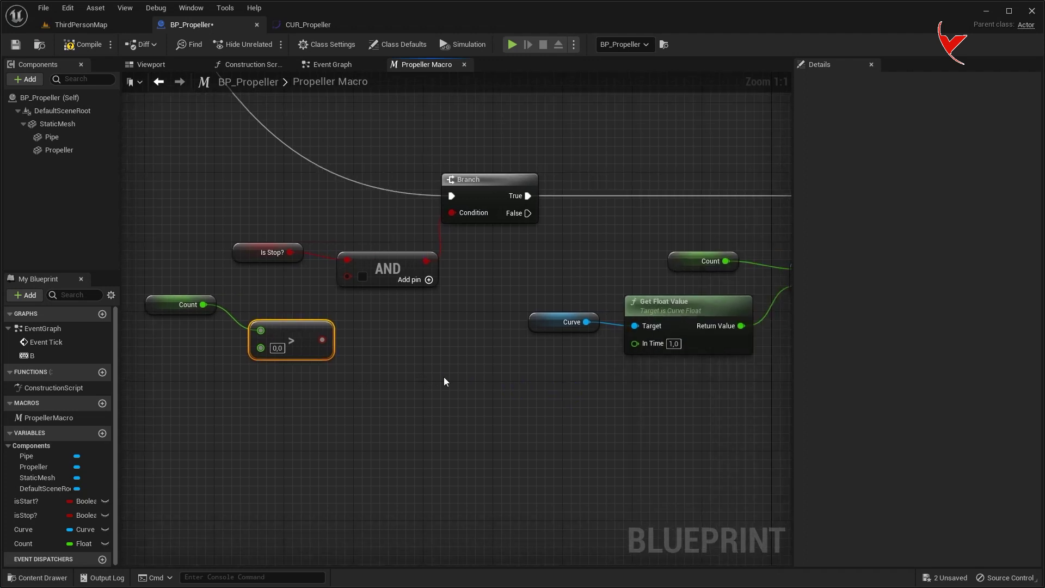
click(571, 301)
scroll(215, 338, up, 2)
key(ctrl+v)
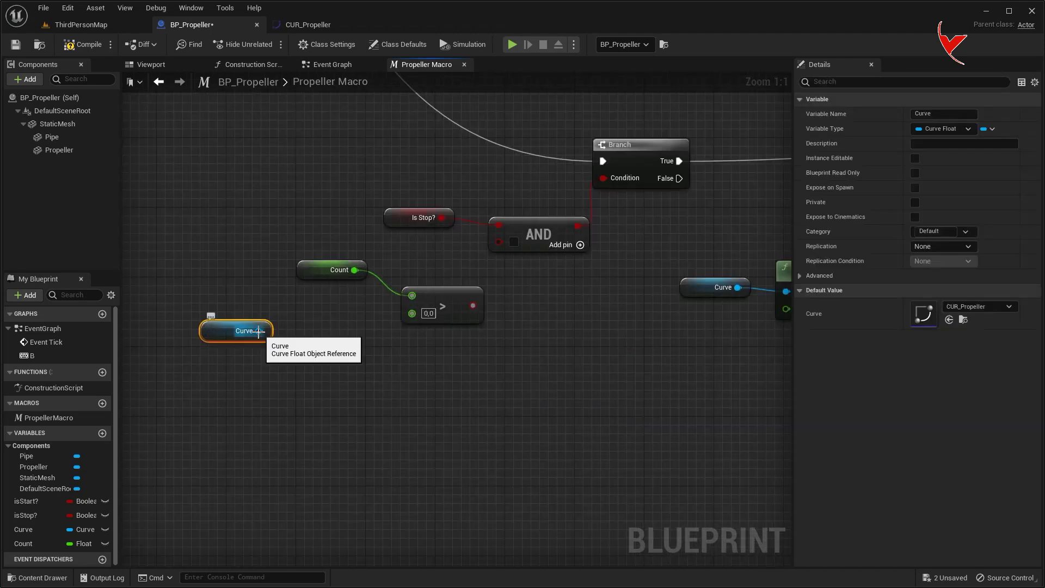
drag(259, 331, 298, 337)
text(get value ran)
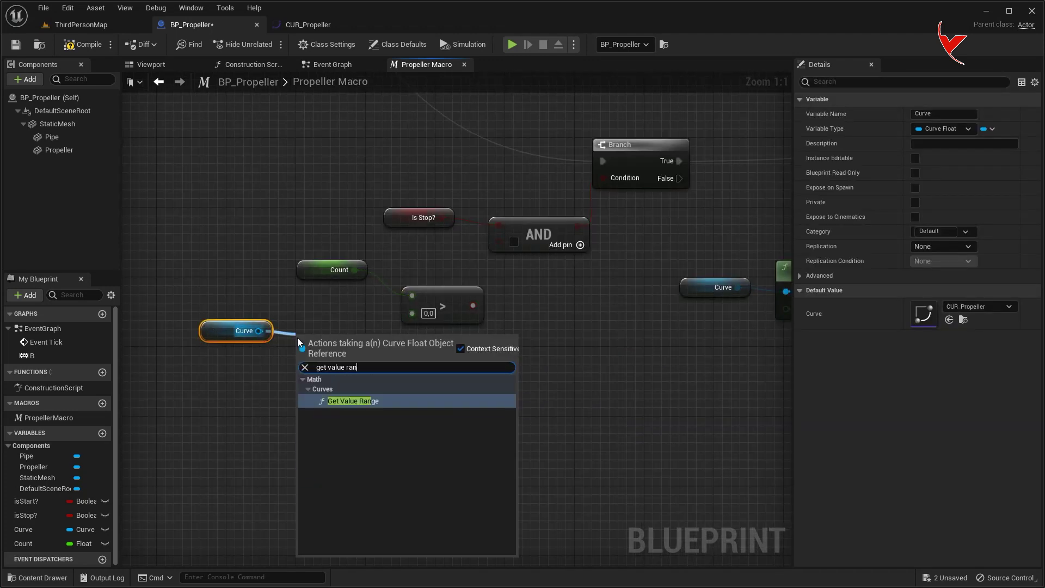
click(343, 403)
drag(337, 351, 276, 343)
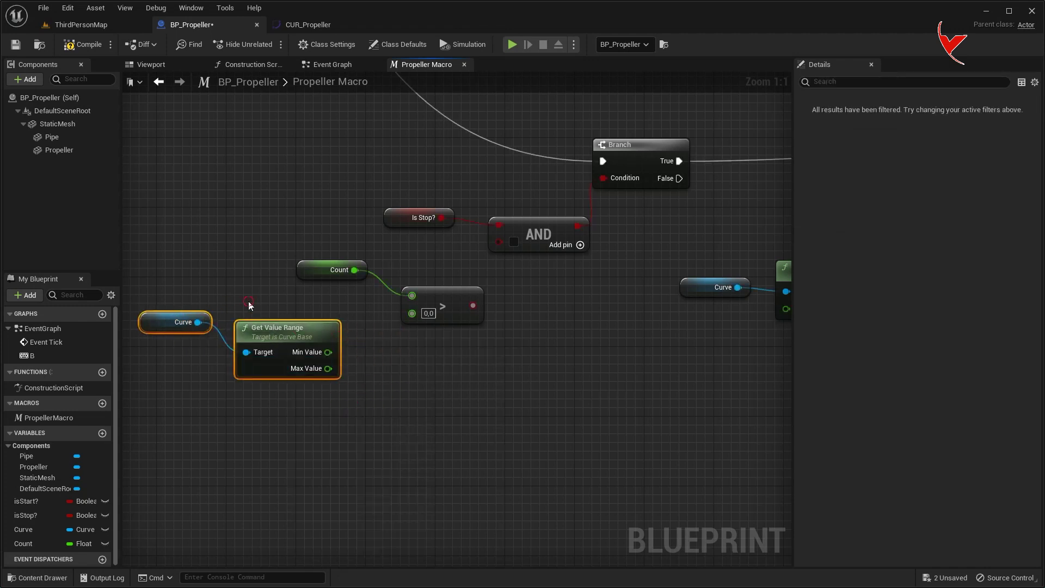
click(163, 341)
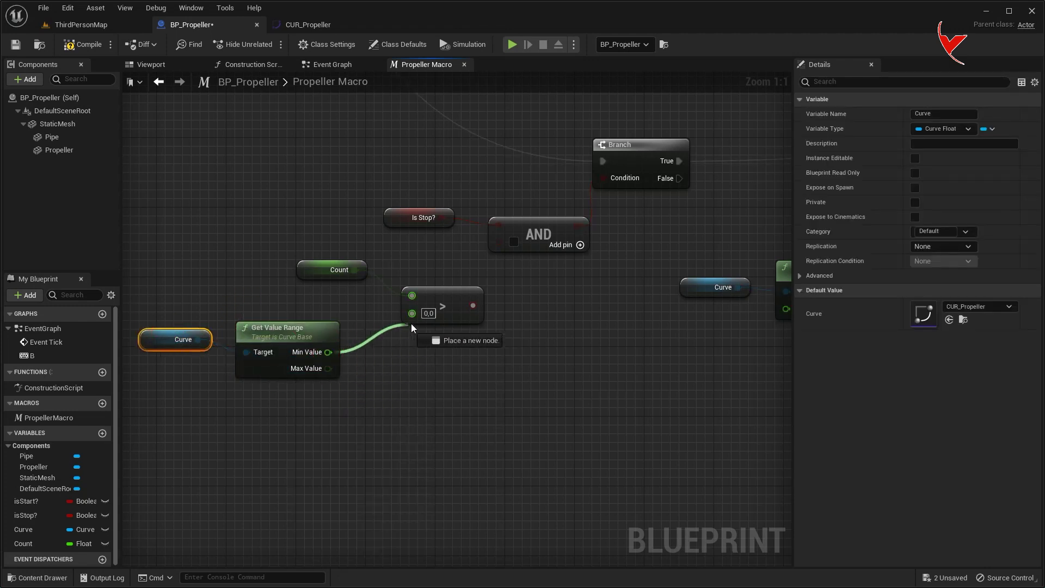
scroll(501, 240, down, 3)
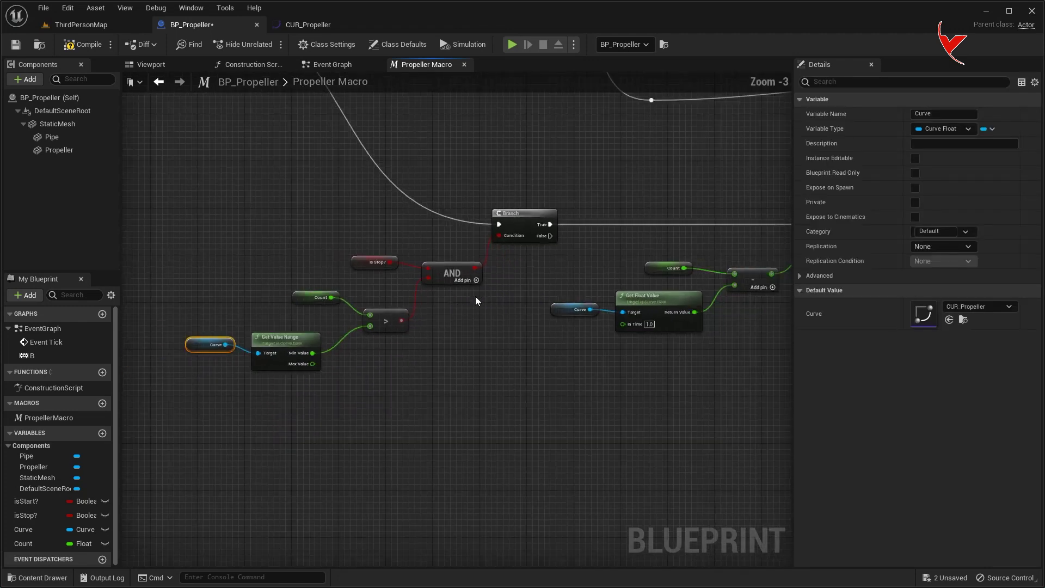
click(90, 24)
key(alt+p)
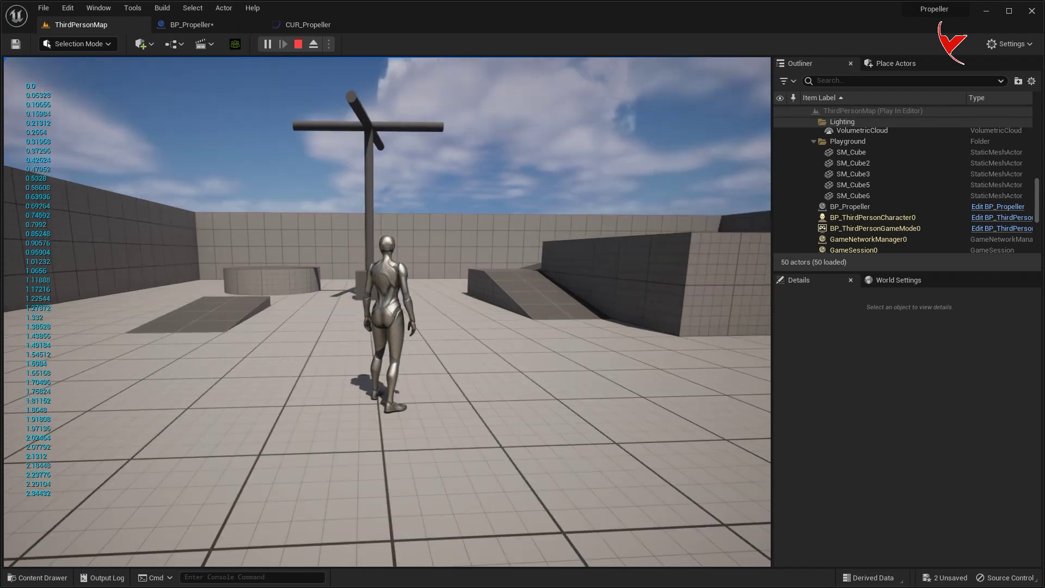
key(F8)
click(216, 25)
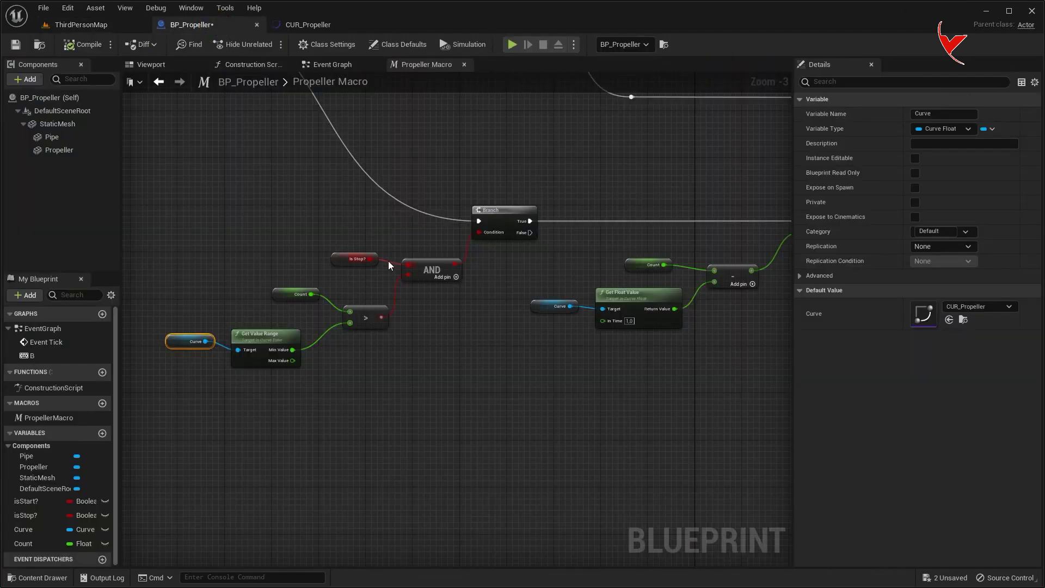
Copy the Add Local Rotation node and wire the Branch False path into the copy
mouse_move(342, 253)
mouse_down()
mouse_move(478, 263)
mouse_move(477, 165)
mouse_up()
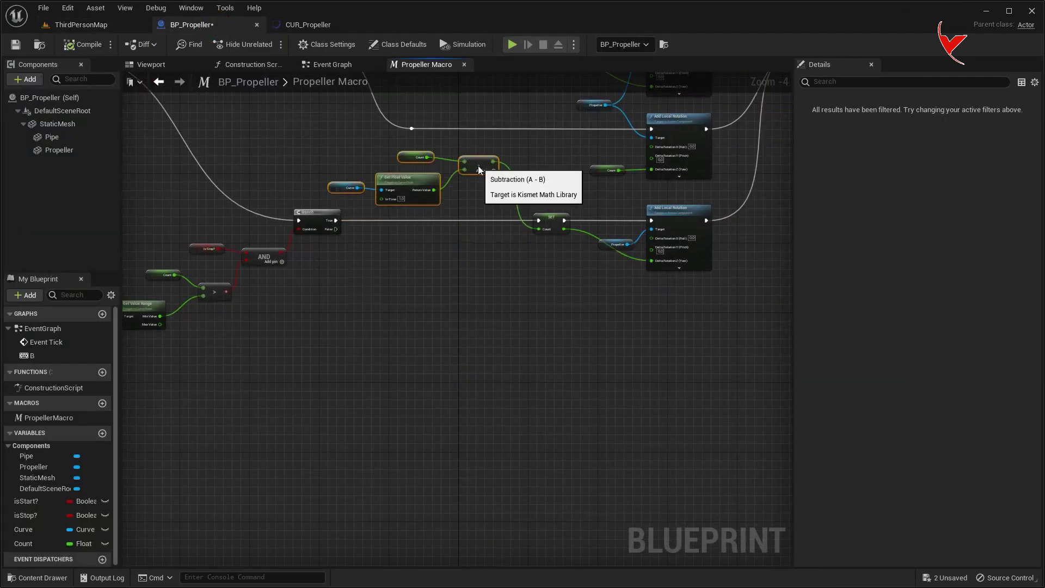
scroll(589, 211, up, 2)
click(588, 211)
key(ctrl+c)
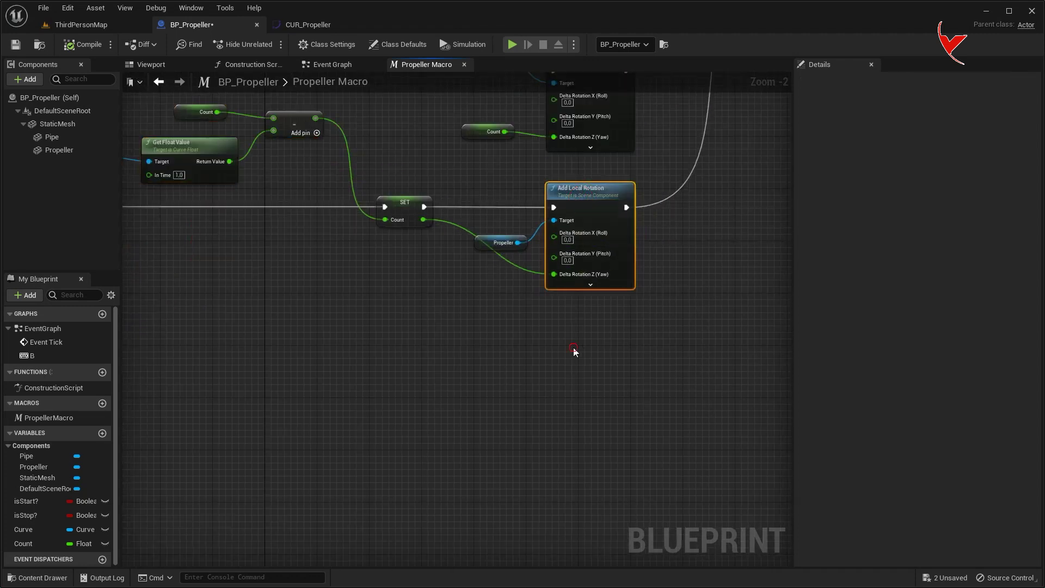
key(ctrl+v)
drag(500, 243, 461, 282)
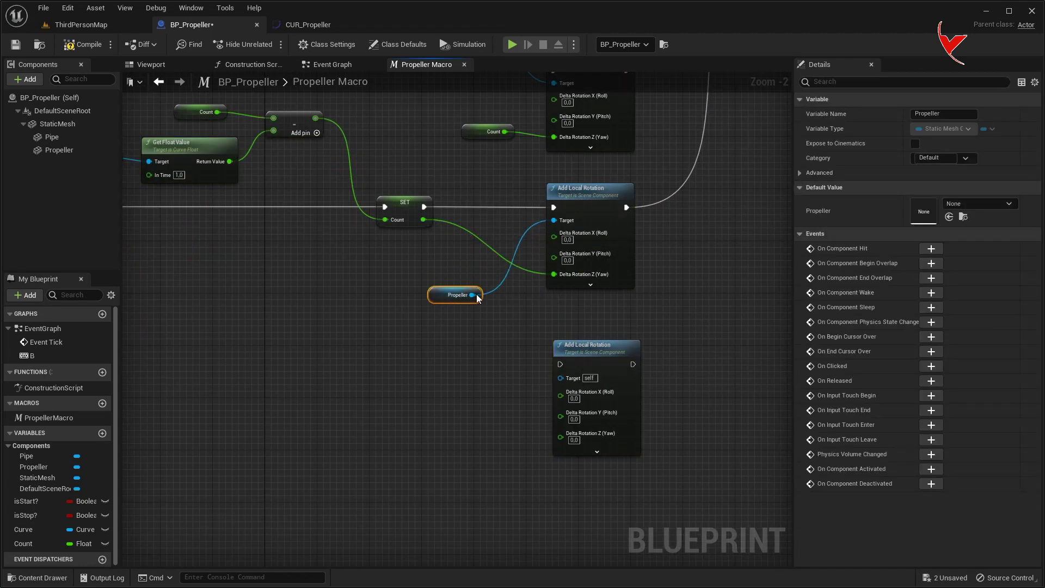
scroll(558, 381, down, 1)
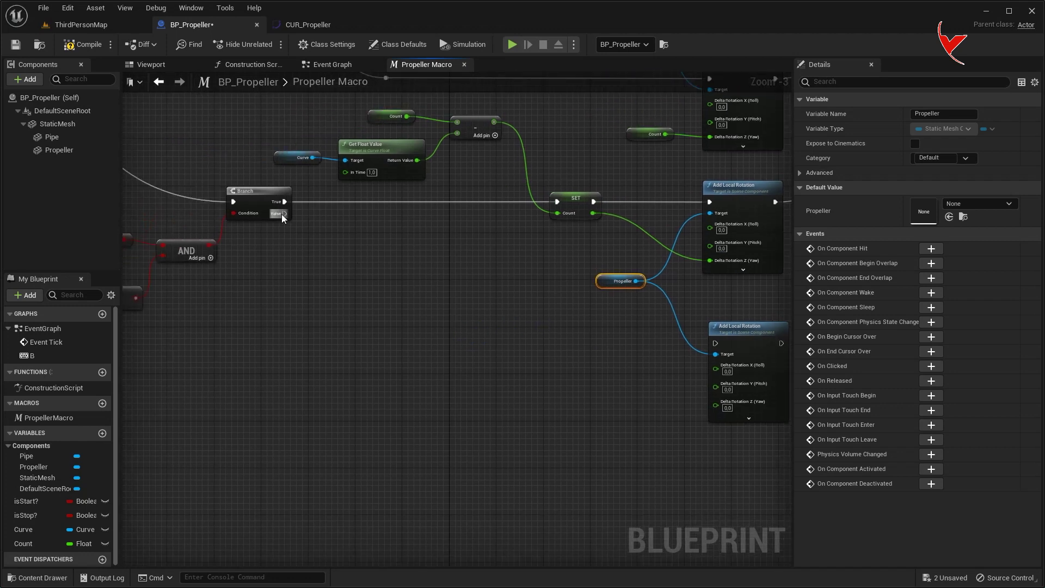
drag(283, 213, 711, 345)
click(348, 224)
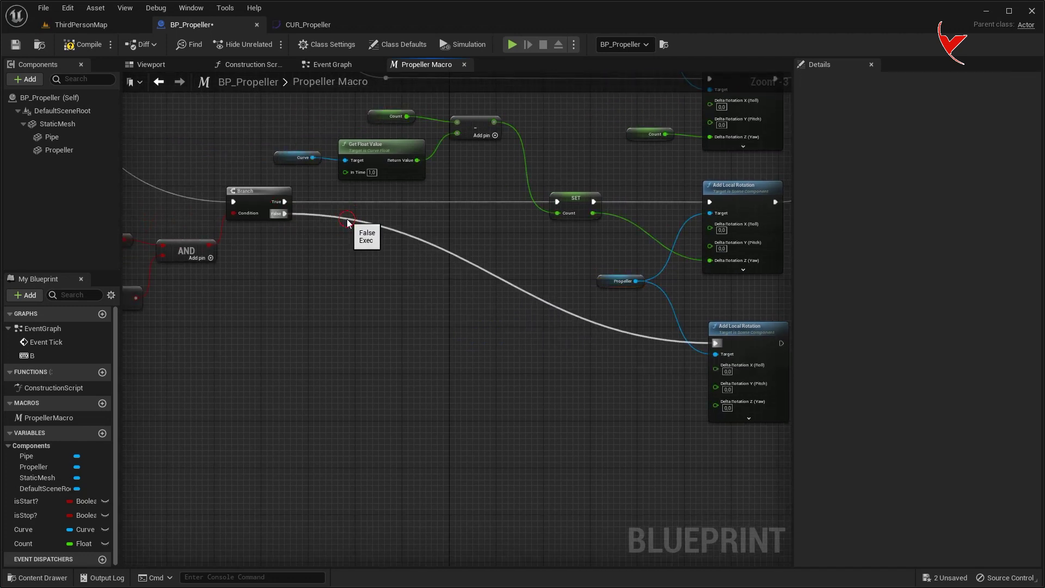
Add a SET Count reset to 0 on the False path and connect the second rotation to Print String
scroll(338, 344, down, 2)
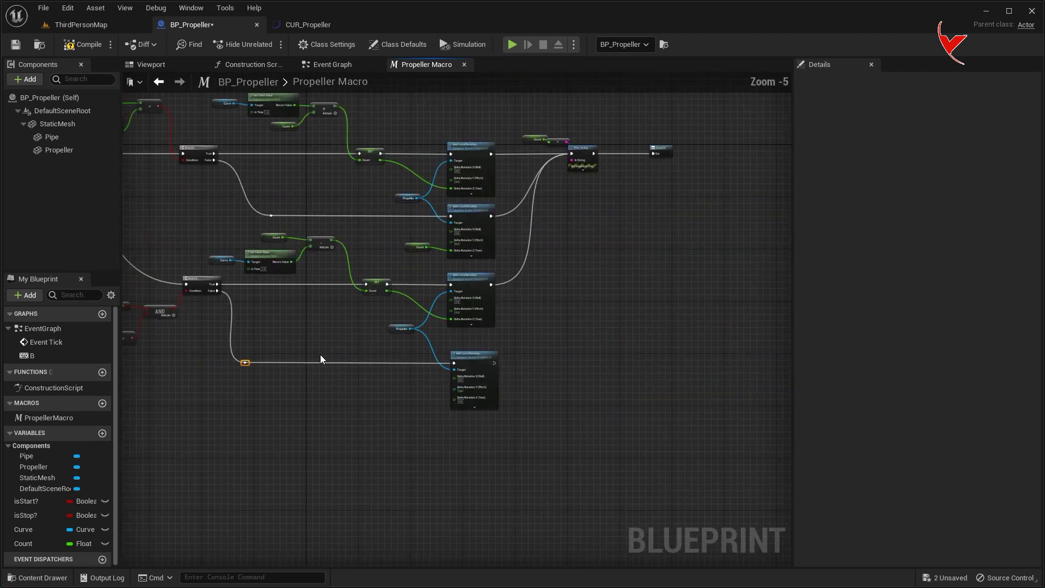
right_drag(318, 354, 391, 332)
mouse_move(34, 538)
mouse_down()
mouse_move(342, 371)
mouse_move(493, 353)
mouse_up()
scroll(492, 353, up, 1)
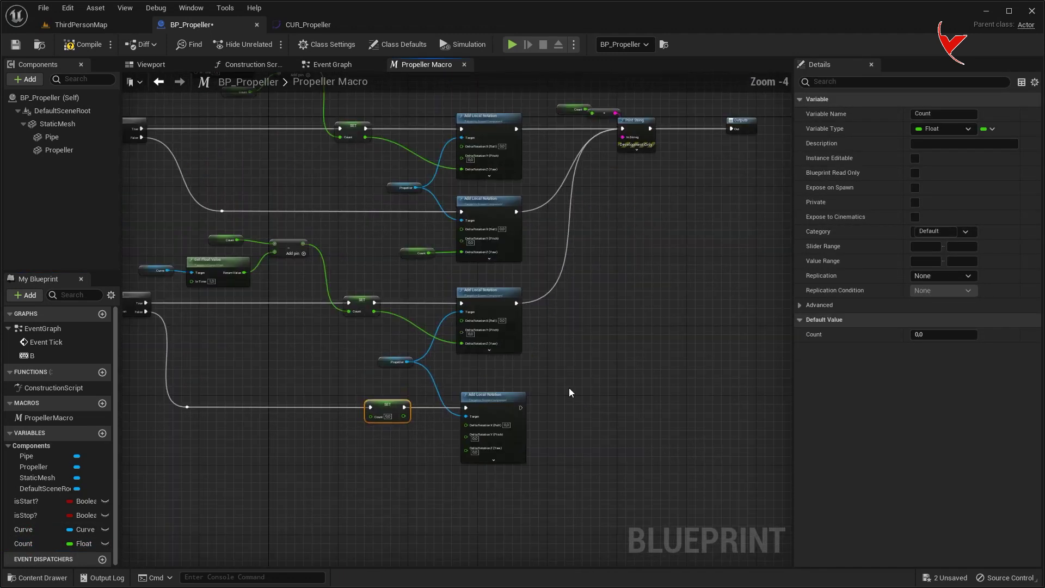
drag(440, 435, 541, 157)
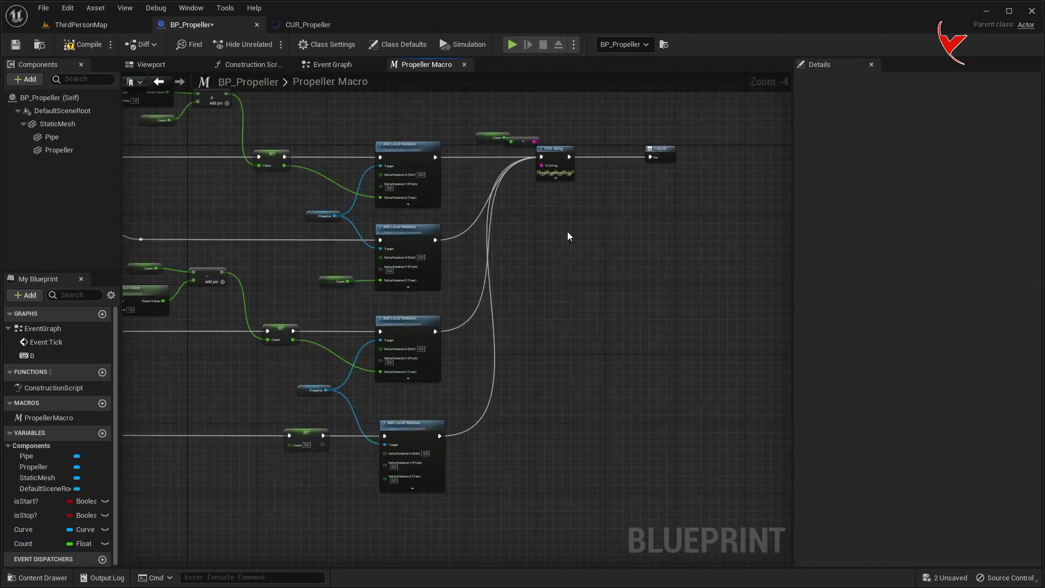
key(alt+p)
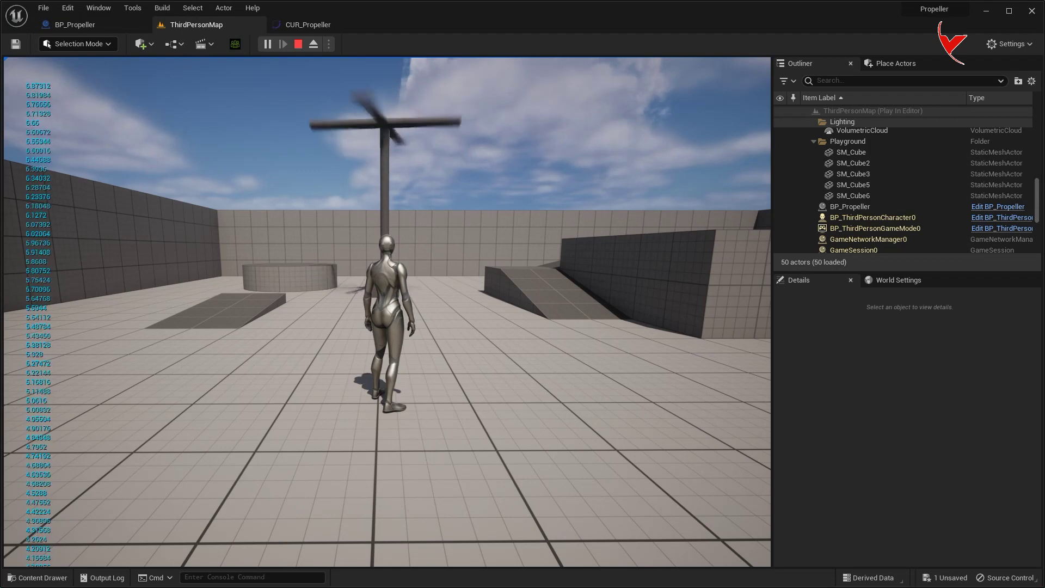
Stop the play test and bring up the CUR_Propeller curve asset
key(Escape)
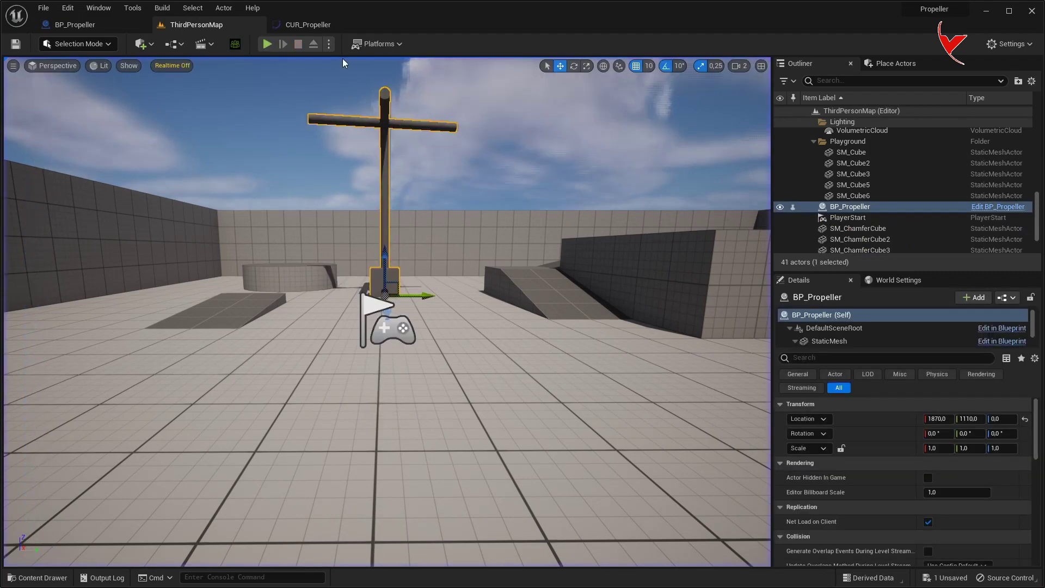
click(320, 25)
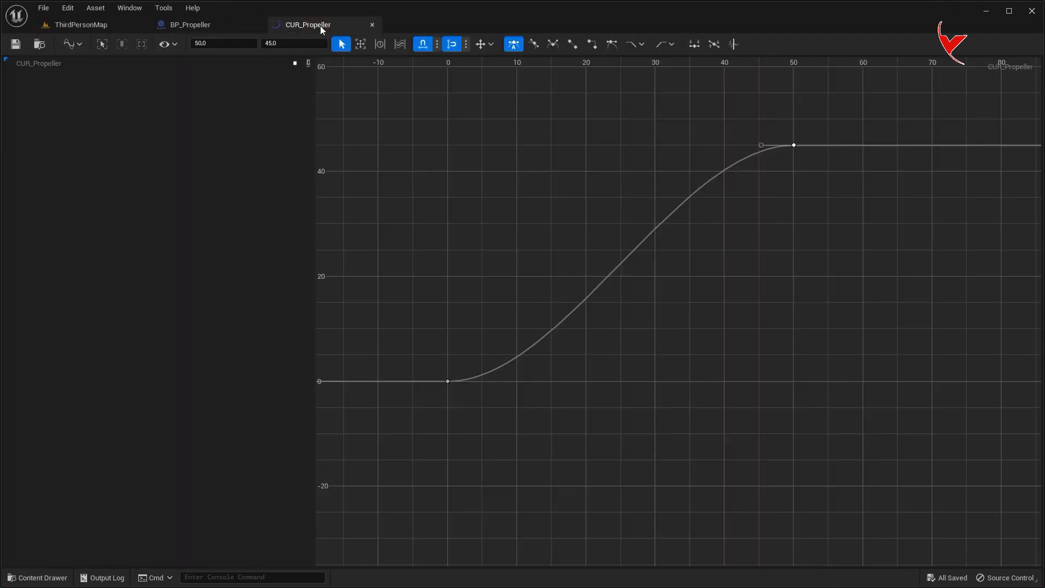
Change CUR_Propeller's first key value from 0 to 0.5 and play-test the level
click(296, 44)
text(0.5)
key(Return)
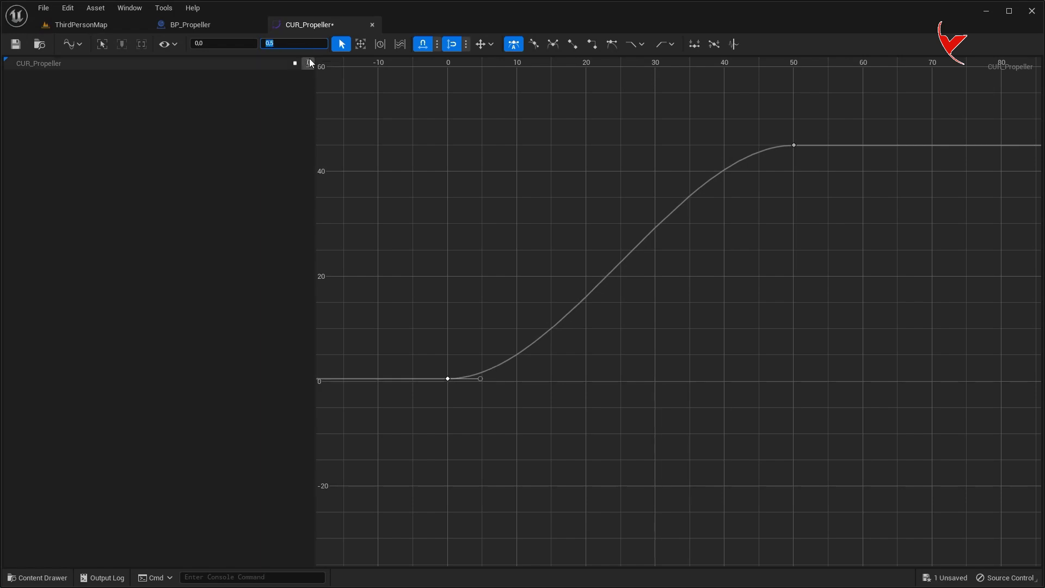
click(76, 25)
click(267, 43)
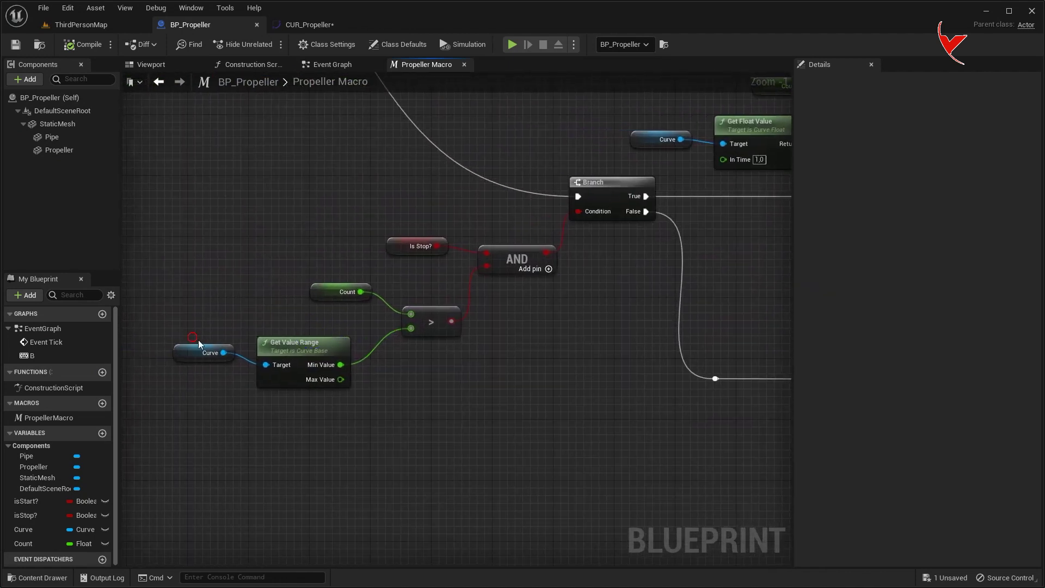
Paste the Curve and Get Value Range nodes, wire Min Value into the Count reset, and play-test
click(332, 381)
right_drag(456, 355, 312, 328)
scroll(312, 329, up, 2)
key(ctrl+v)
drag(379, 382, 260, 379)
drag(314, 399, 316, 401)
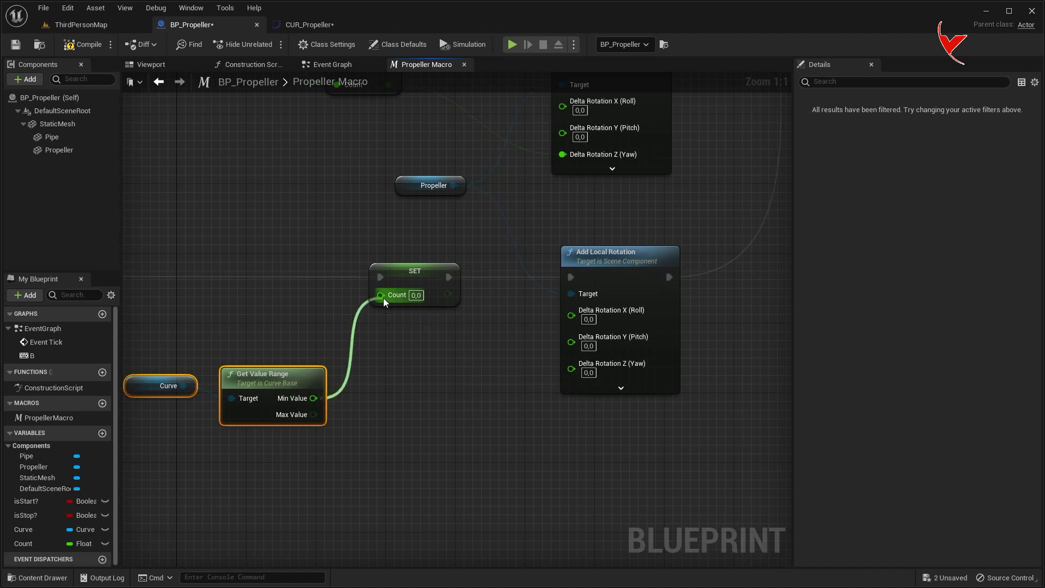
drag(558, 368, 569, 369)
click(83, 26)
click(268, 44)
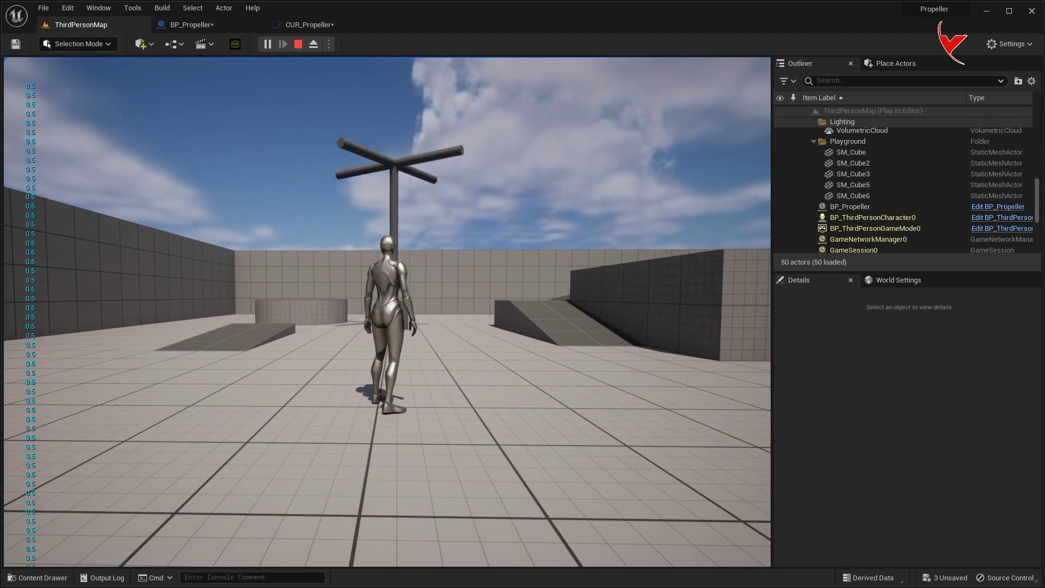
Raise CUR_Propeller's end key value from 45 to 90 and play-test the faster propeller
key(Escape)
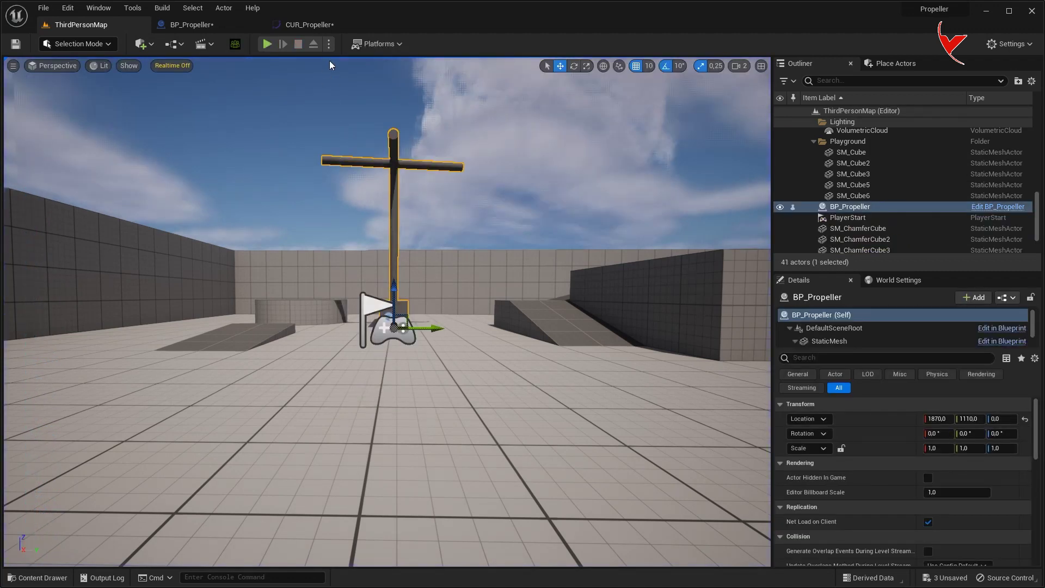
click(332, 24)
scroll(696, 185, down, 1)
scroll(696, 189, down, 1)
text(90)
key(Return)
click(78, 25)
click(266, 49)
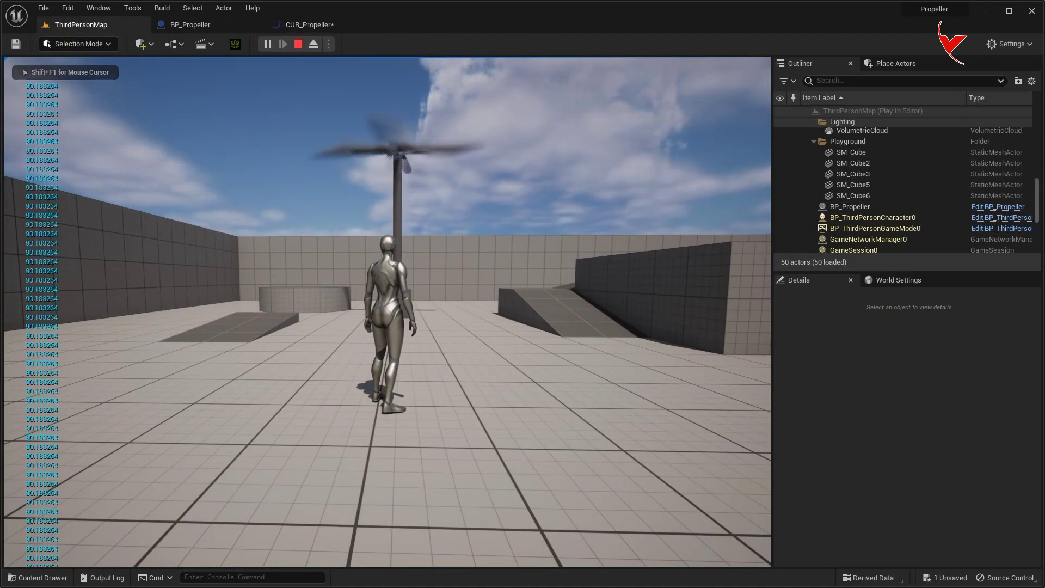
Move CUR_Propeller's end key to time 40 and value 40, then return to ThirdPersonMap
key(Escape)
click(321, 28)
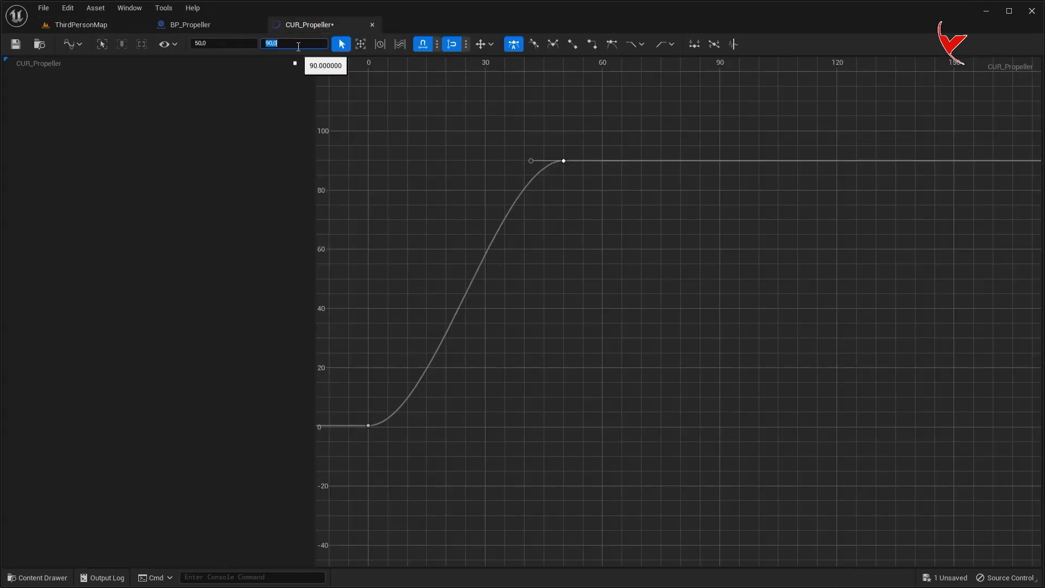
text(40)
key(Return)
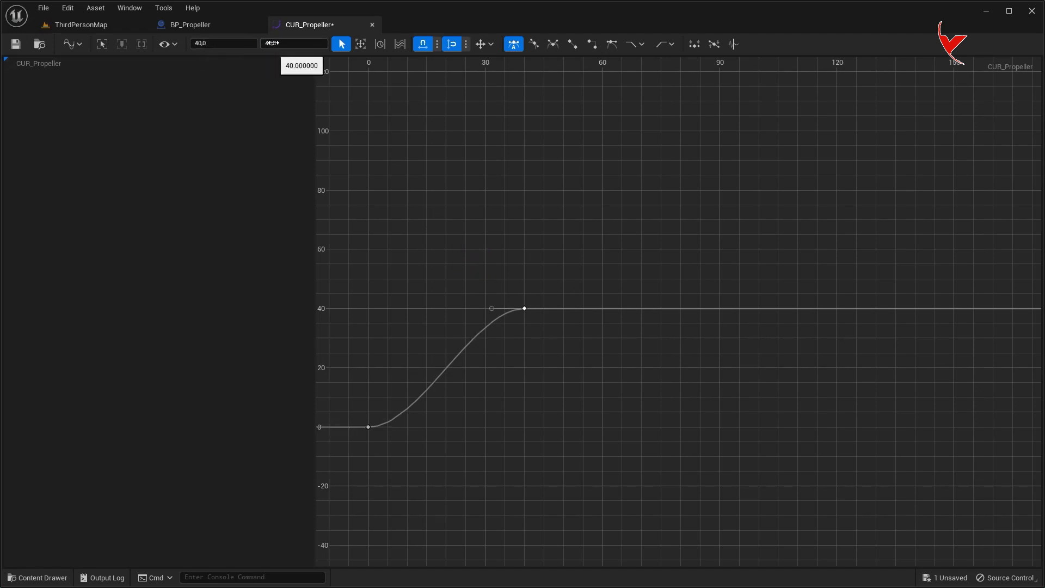
click(90, 24)
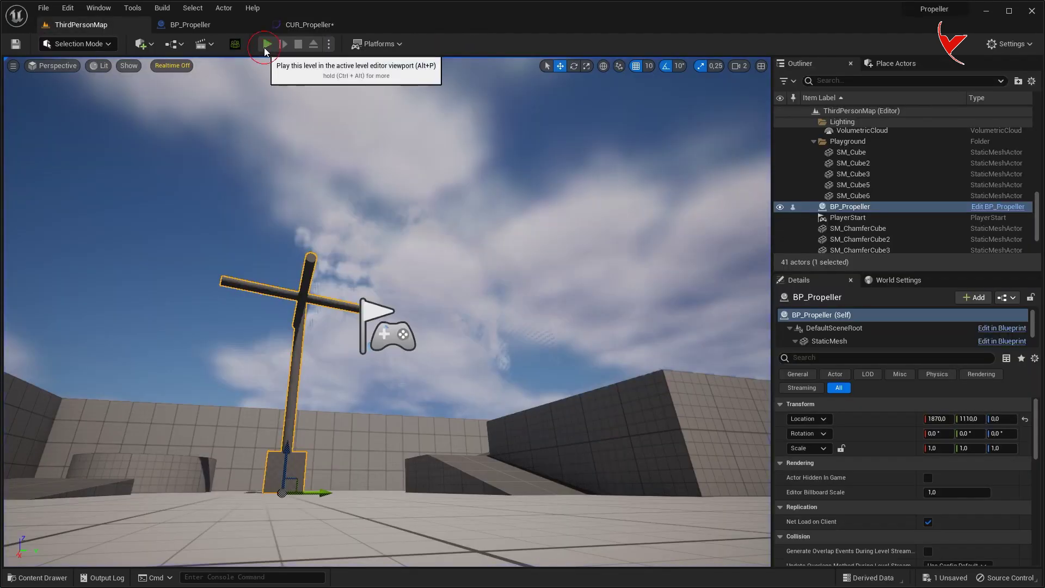
Play-test the revised curve with Count peaking near 40, then reopen CUR_Propeller
click(265, 45)
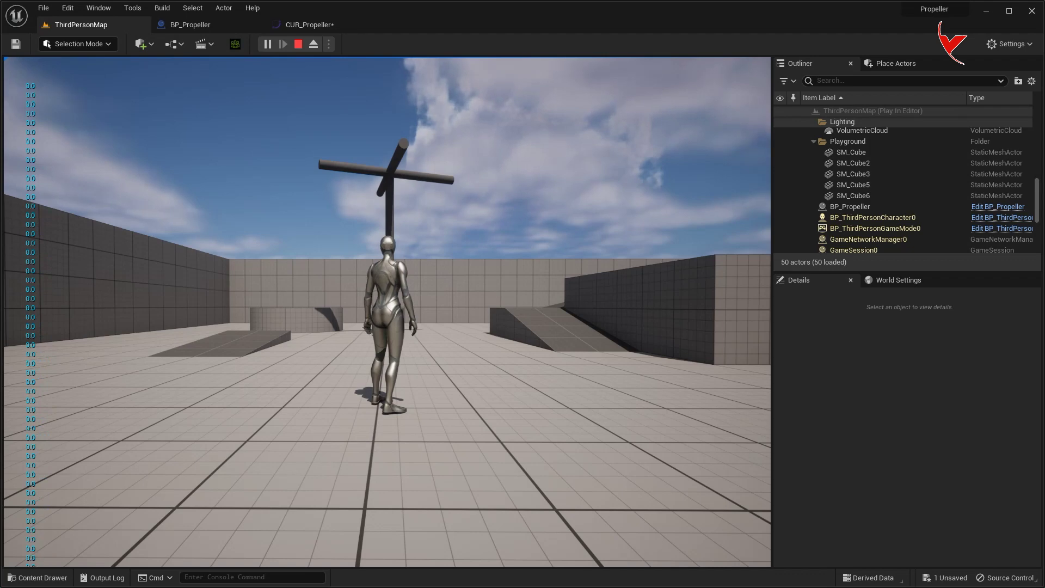
click(313, 25)
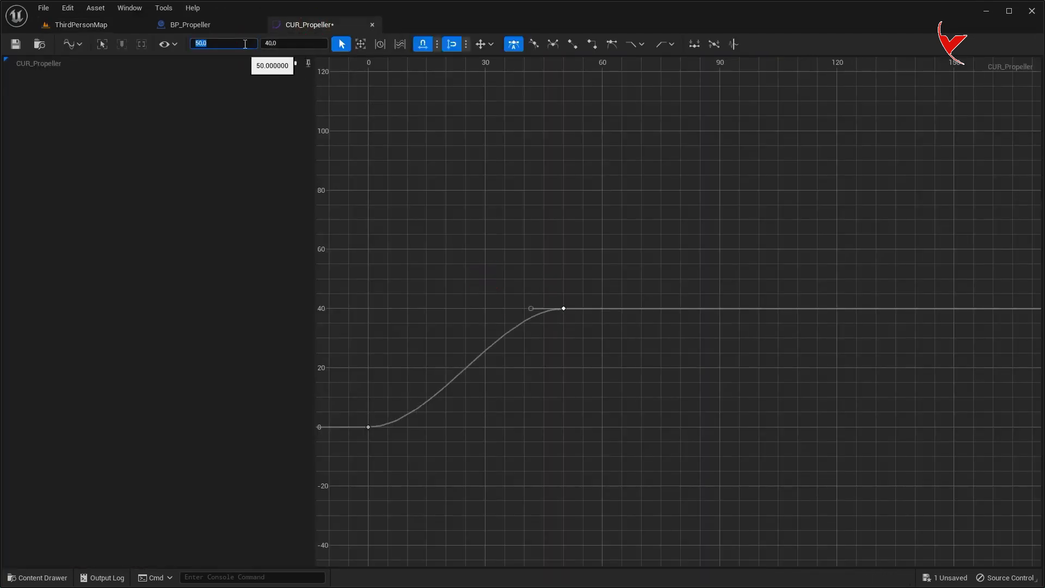
With the end key moved to time 50, play-test the level from ThirdPersonMap
click(109, 26)
click(259, 44)
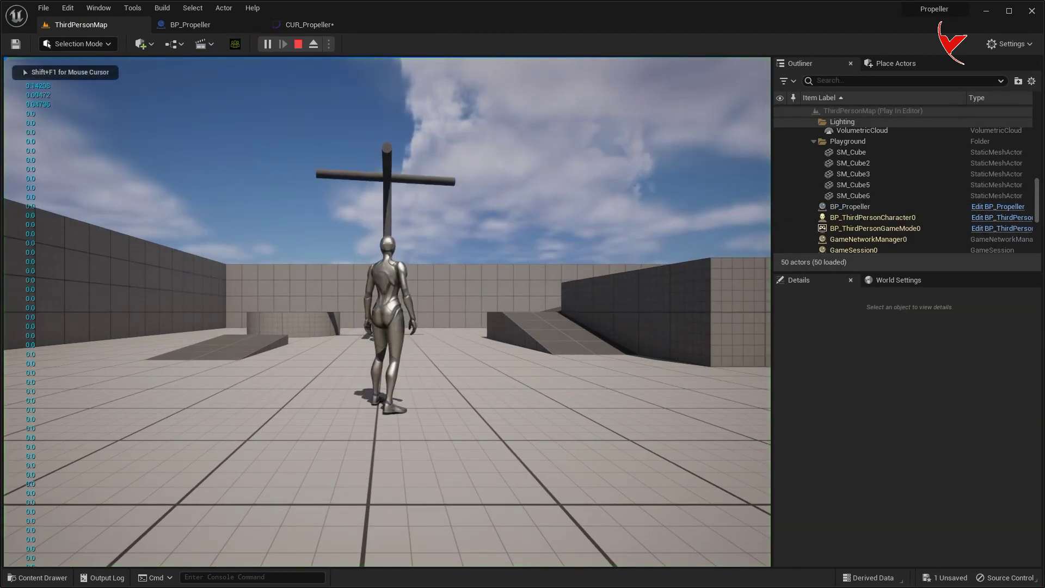